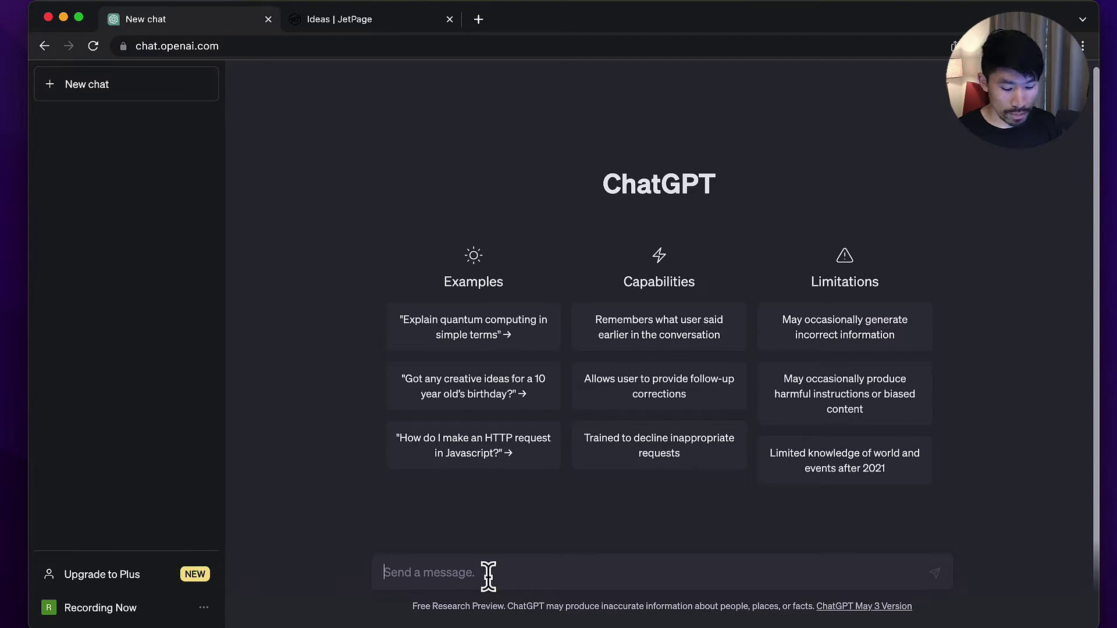
Ask ChatGPT for 10 SEO keywords in the cooking niche
{"action": "type", "text": "10 SEO keyw"}
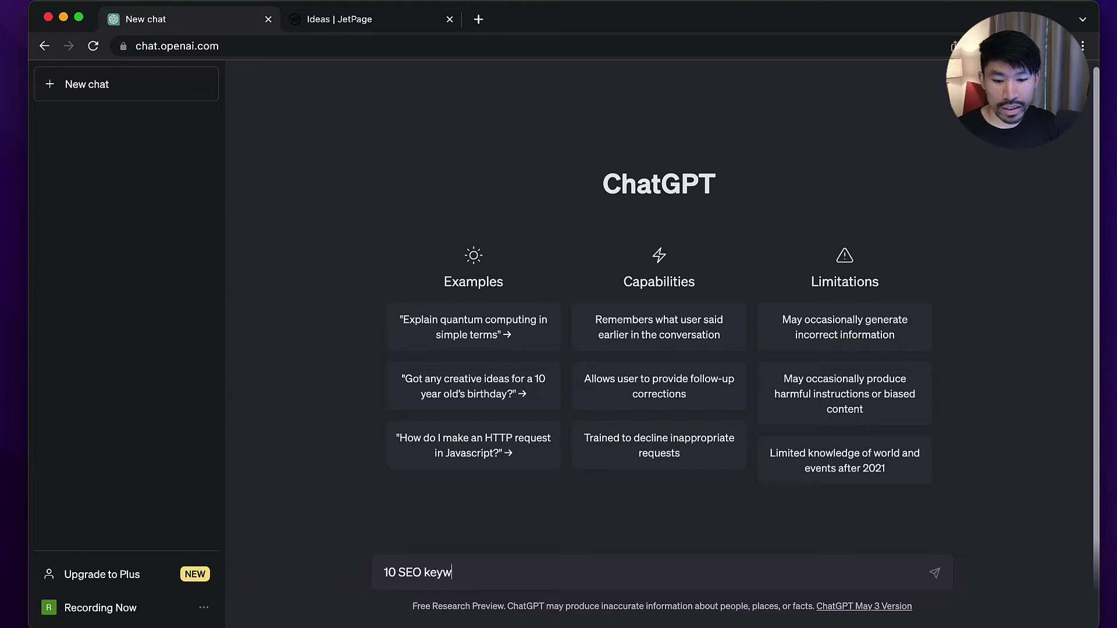
{"action": "type", "text": "ords in "}
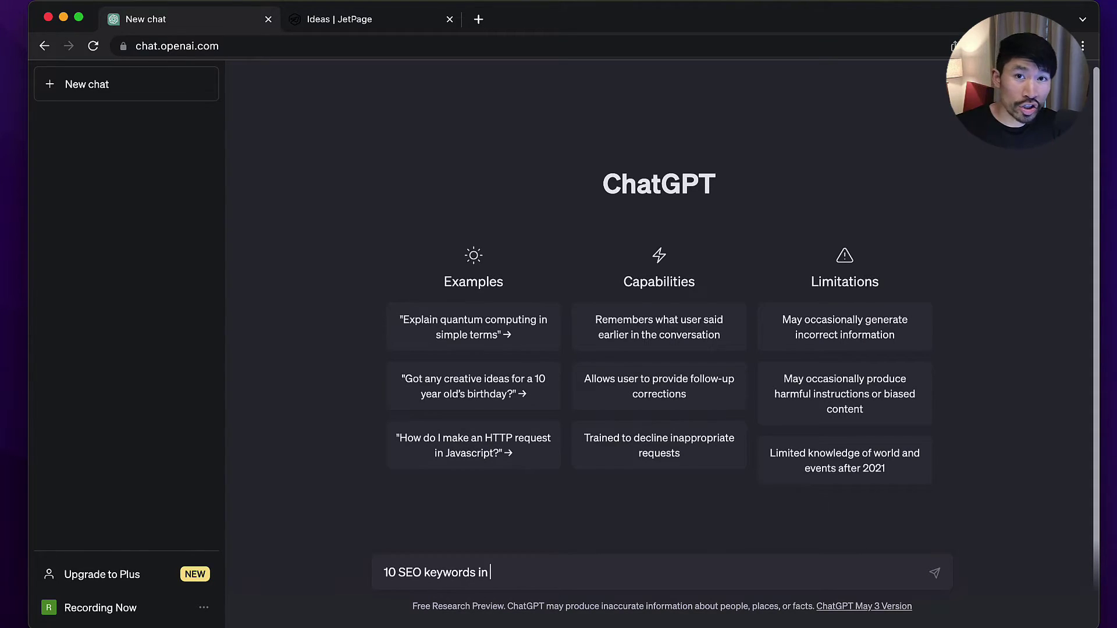
{"action": "type", "text": "the cooking "}
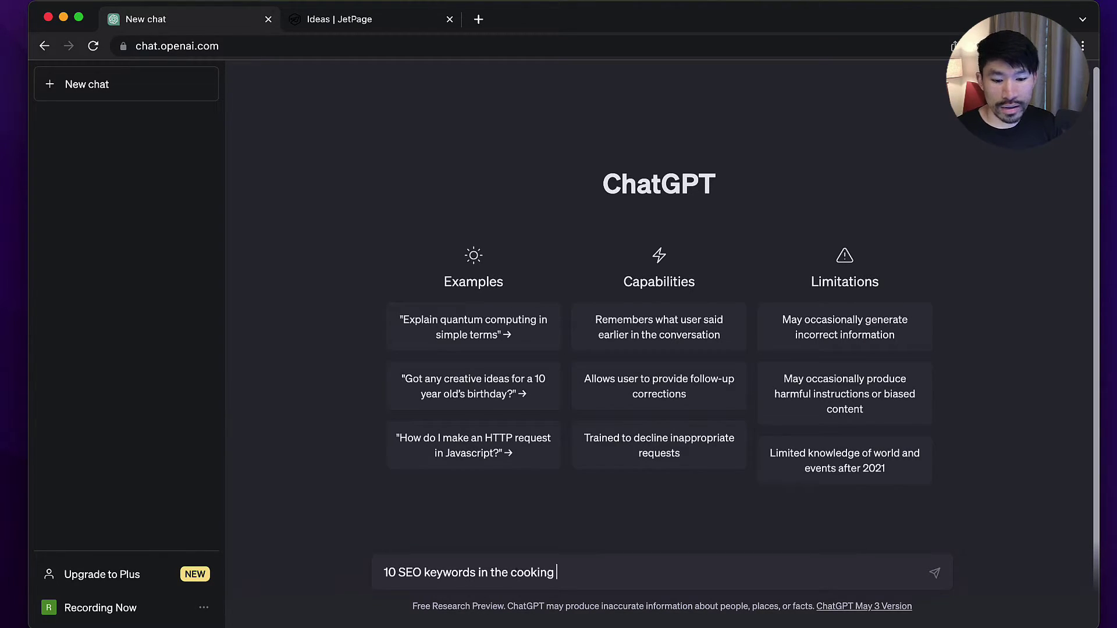
{"action": "type", "text": "niche"}
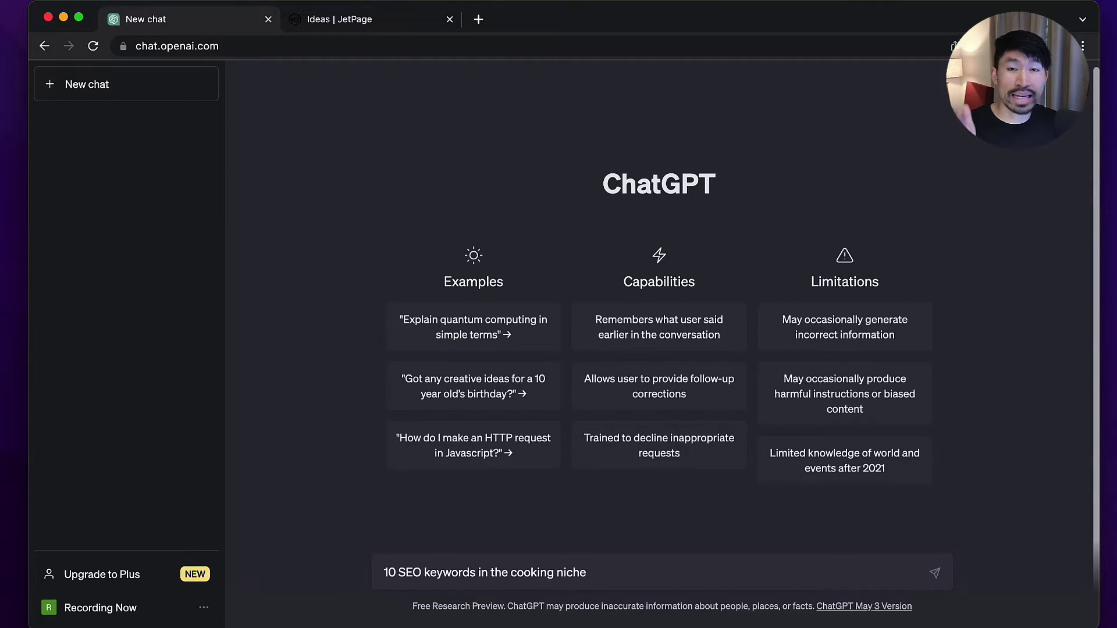
{"action": "key", "text": "Return"}
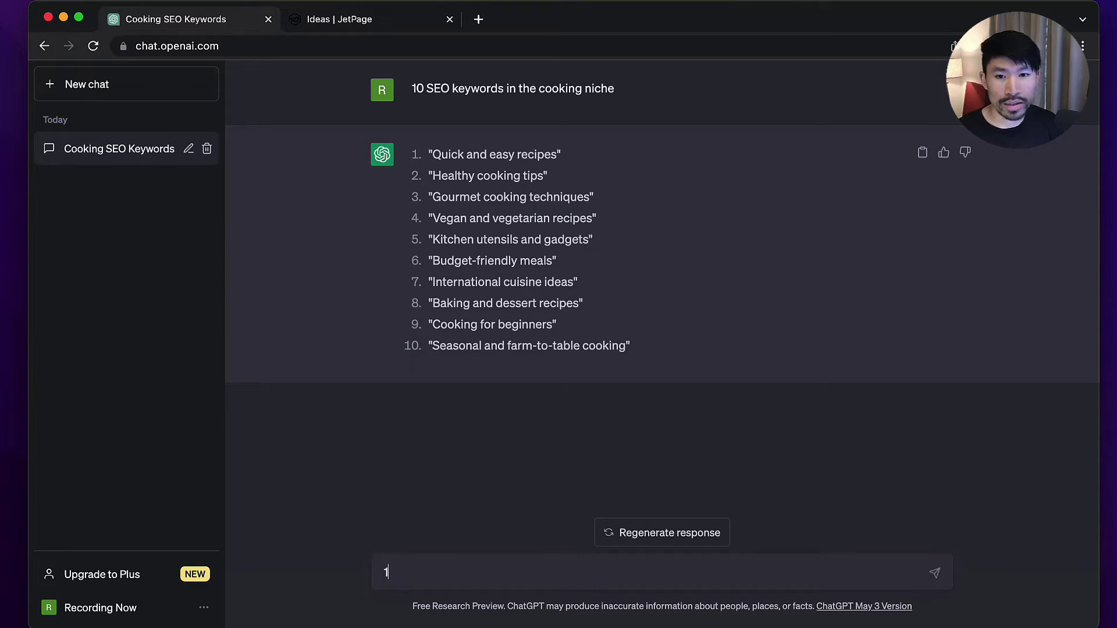
Request '10 SEO keywords in the cooking with easy difficulty' from ChatGPT
{"action": "type", "text": "0 SEO keywords in"}
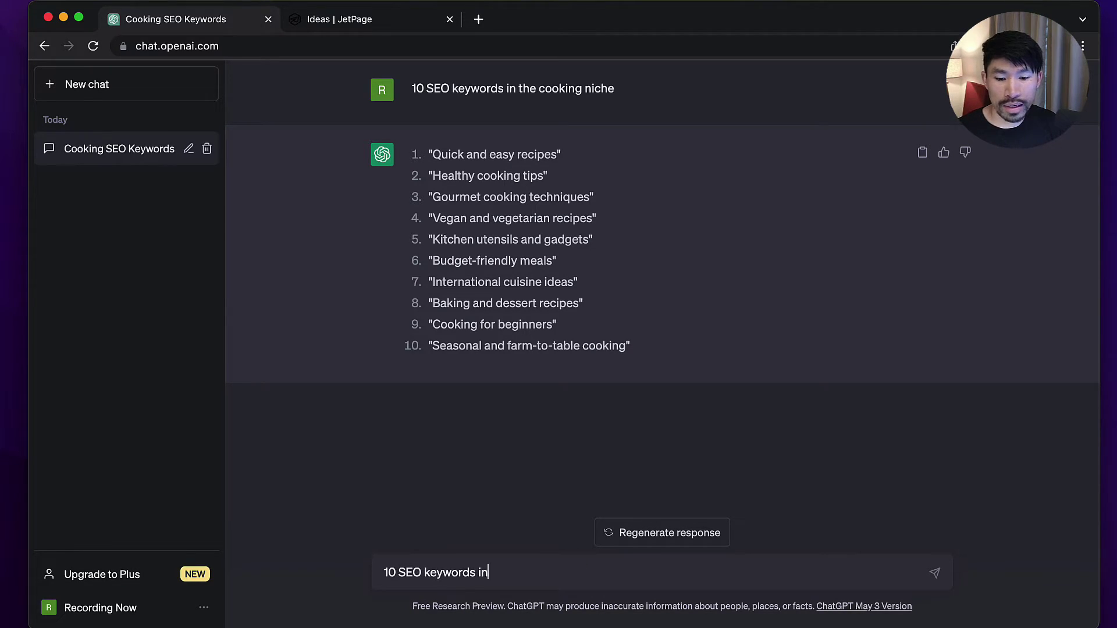
{"action": "type", "text": " the cooking with easy difficulty"}
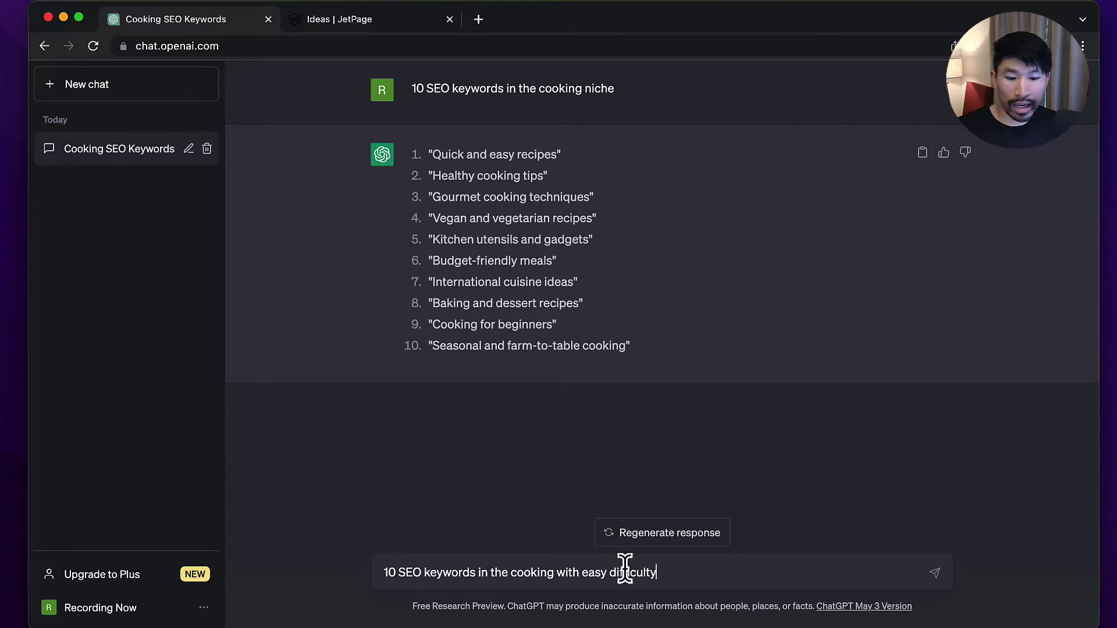
{"action": "left_click_drag", "start_coordinate": [559, 572], "coordinate": [763, 585]}
{"action": "left_click", "coordinate": [767, 580]}
{"action": "key", "text": "shift+Return"}
{"action": "key", "text": "shift+Return"}
{"action": "type", "text": "-"}
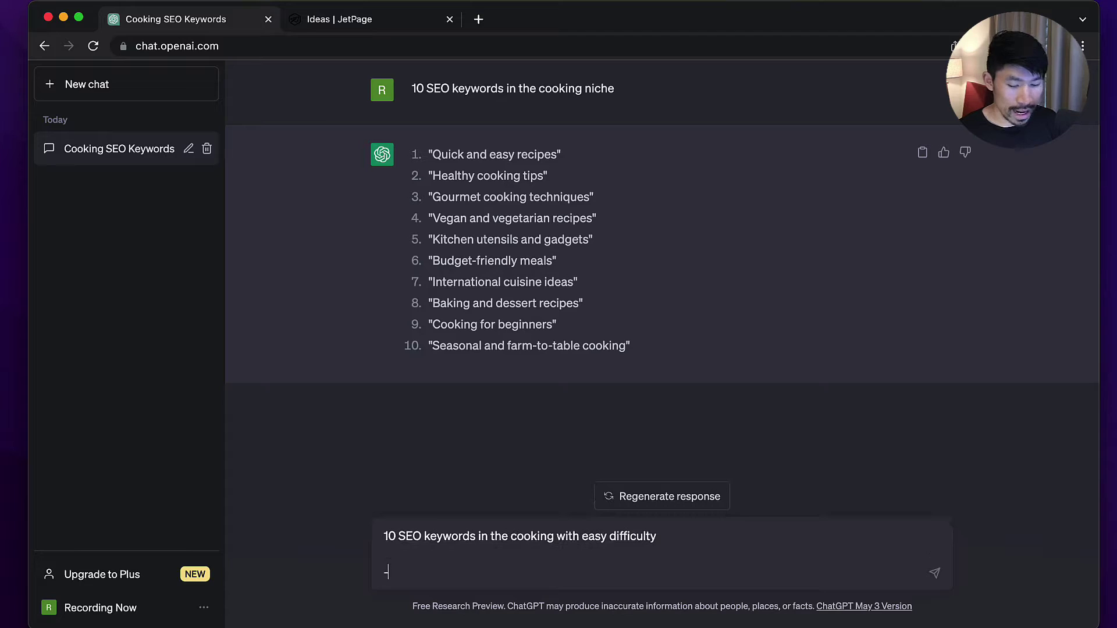
{"action": "key", "text": "BackSpace"}
{"action": "key", "text": "BackSpace"}
{"action": "key", "text": "BackSpace"}
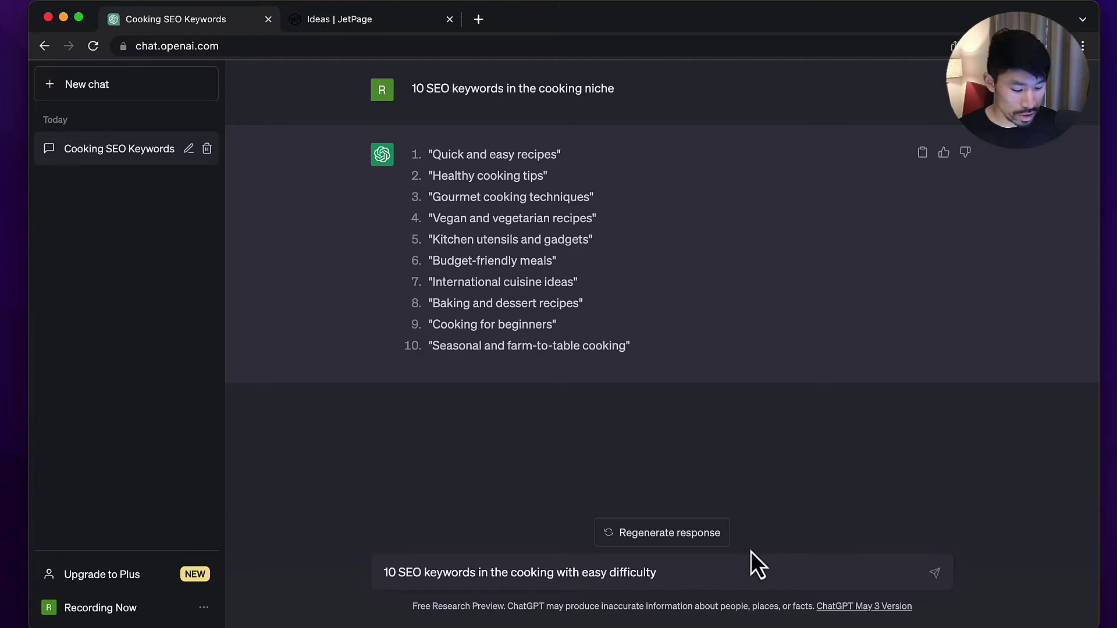
{"action": "key", "text": "Return"}
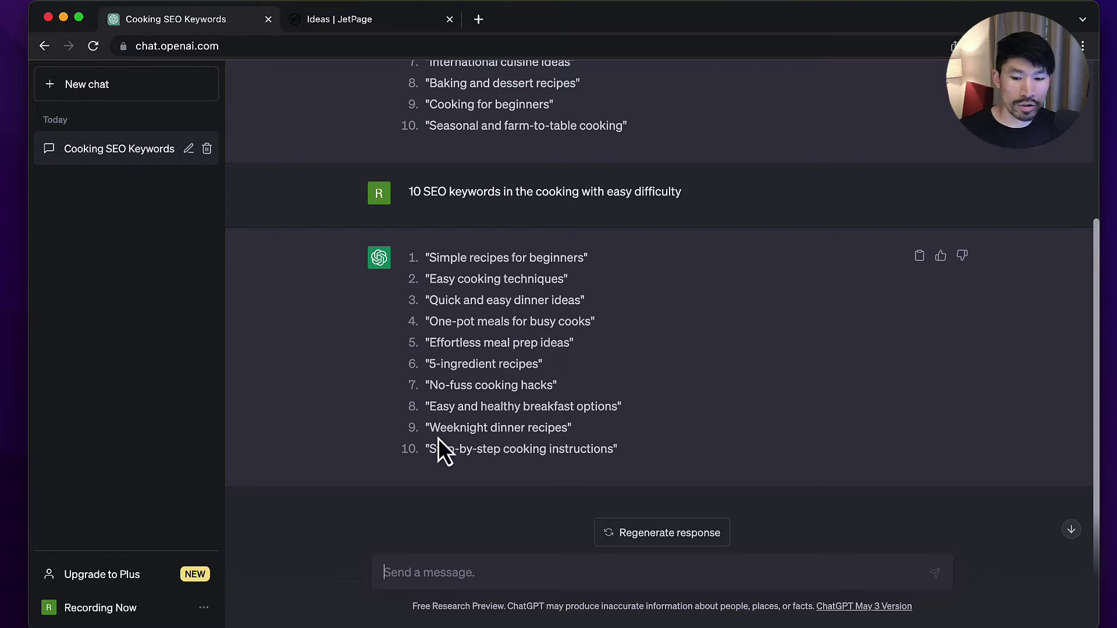
Review the ten easy keywords, from Simple recipes for beginners to Step-by-step cooking instructions
{"action": "left_click_drag", "start_coordinate": [429, 448], "coordinate": [614, 449]}
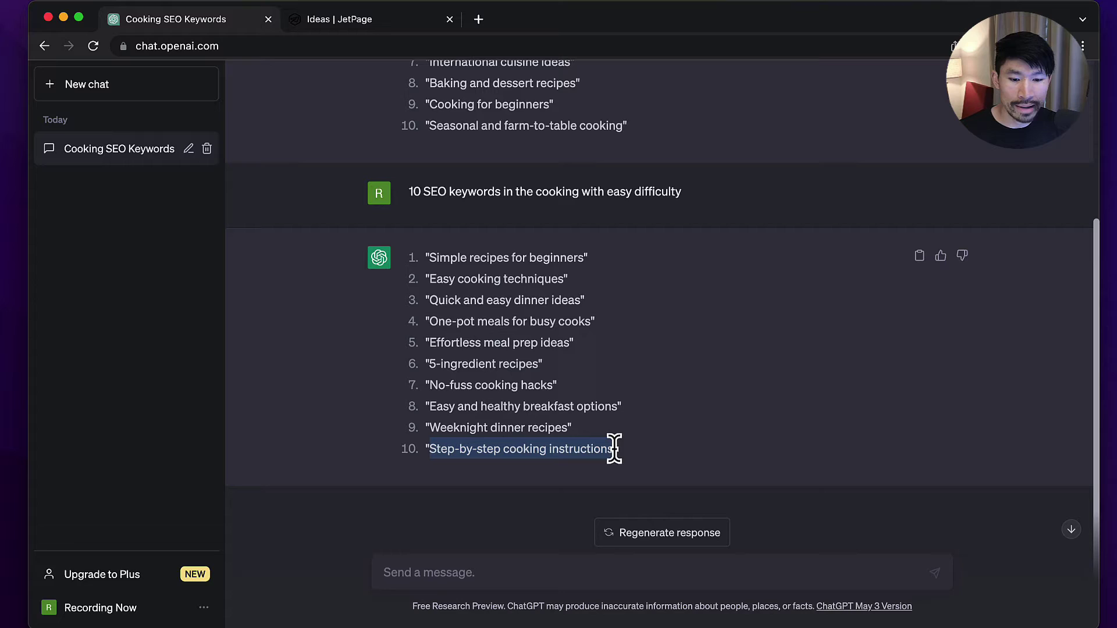
{"action": "left_click", "coordinate": [526, 451]}
{"action": "scroll", "coordinate": [530, 447], "scroll_direction": "up", "scroll_amount": 1}
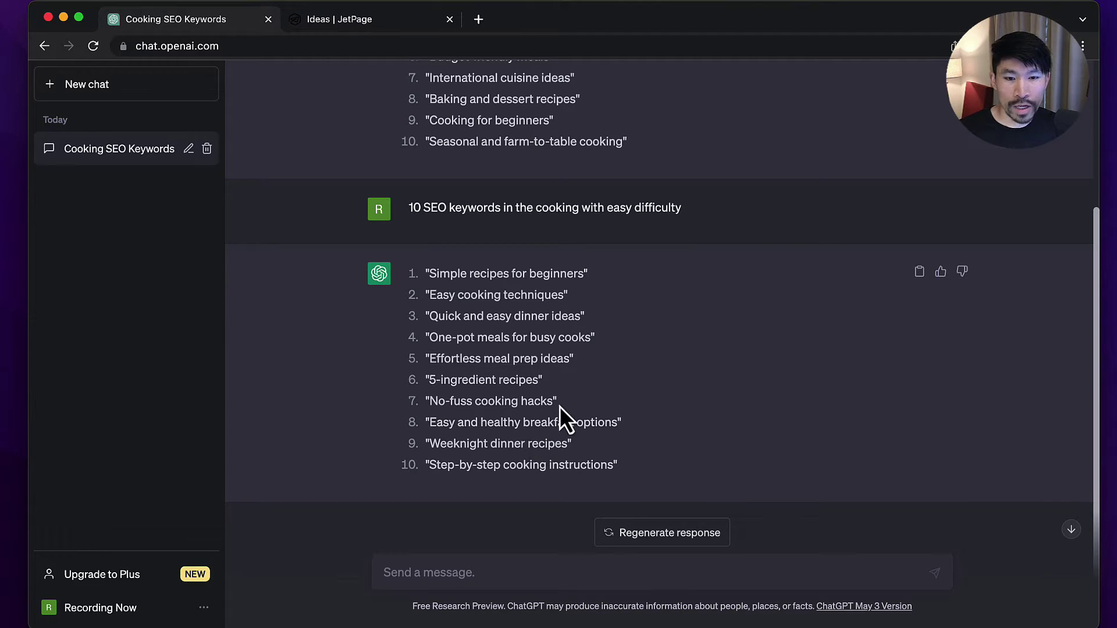
{"action": "scroll", "coordinate": [558, 399], "scroll_direction": "down", "scroll_amount": 1}
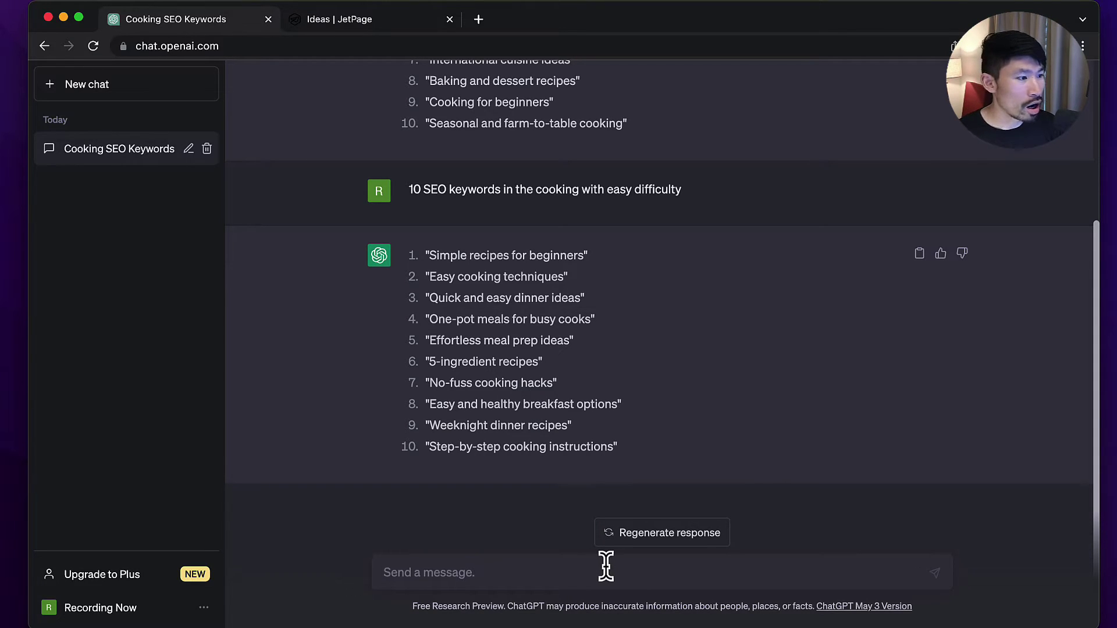
Request 10 SEO keyword clusters in the cooking niche with easy difficulty
{"action": "type", "text": "10 SEO k"}
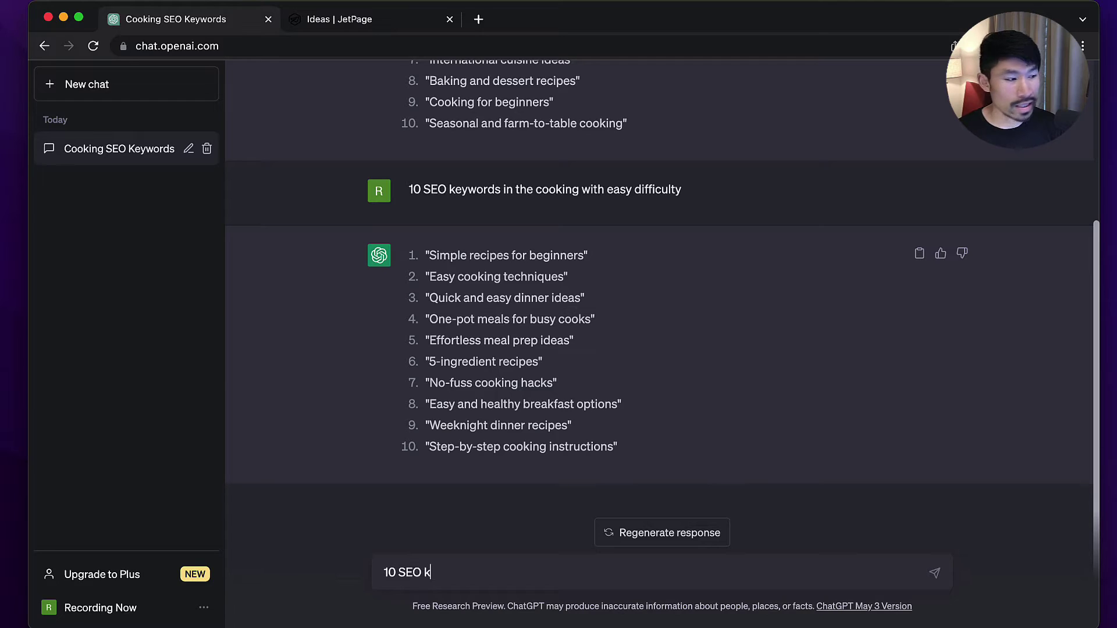
{"action": "type", "text": "eyword clusters in the c"}
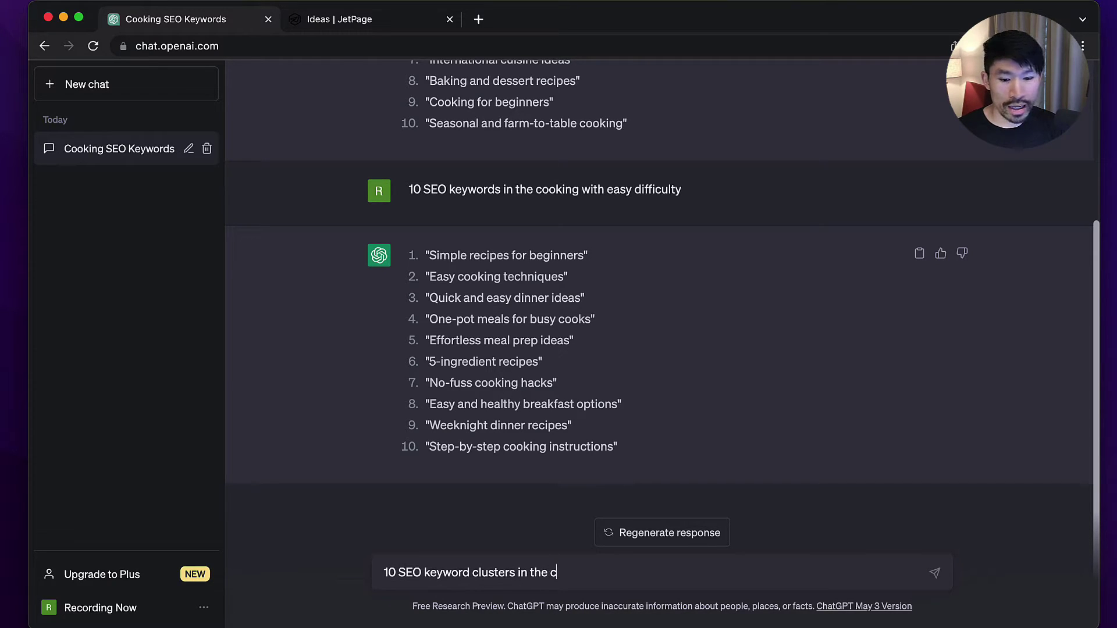
{"action": "type", "text": "ooking niche with easy "}
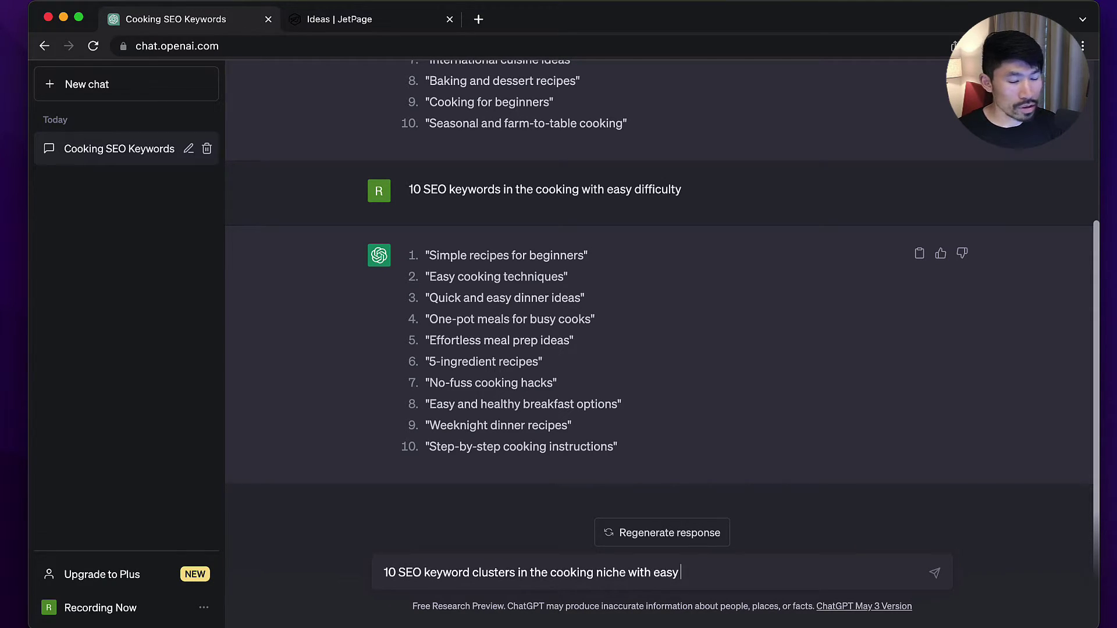
{"action": "type", "text": "difficulty"}
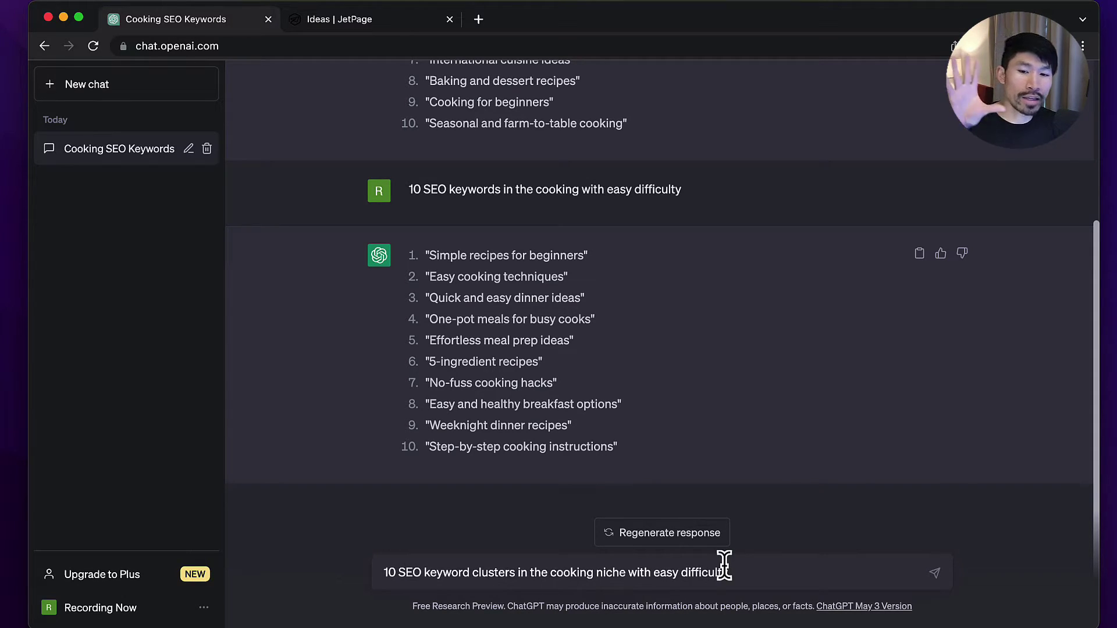
{"action": "key", "text": "Return"}
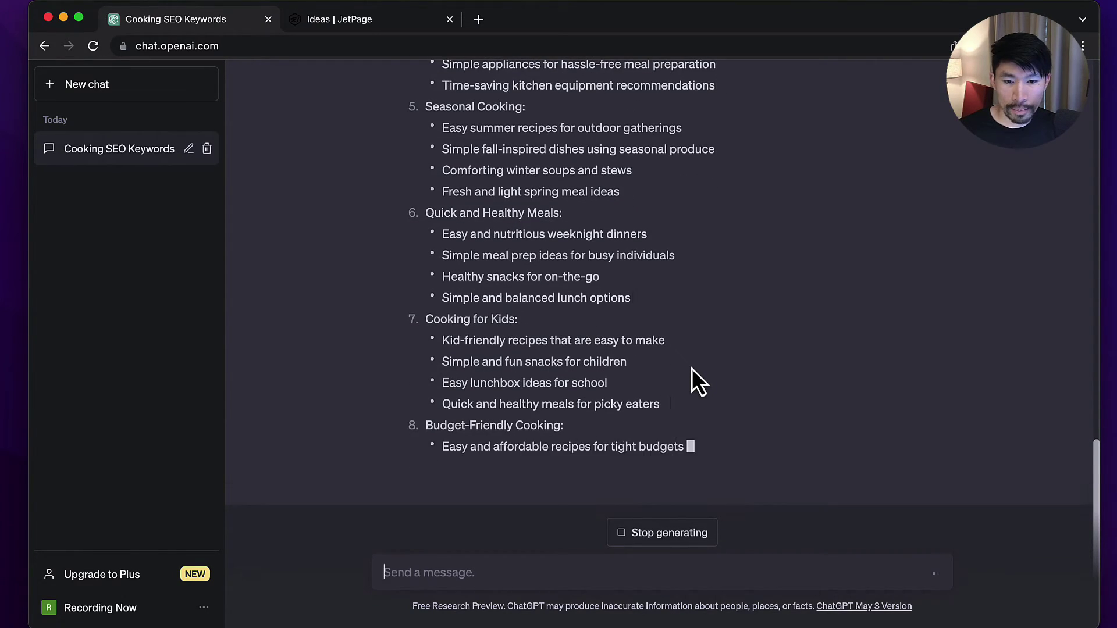
{"action": "scroll", "coordinate": [691, 366], "scroll_direction": "up", "scroll_amount": 5}
{"action": "scroll", "coordinate": [688, 365], "scroll_direction": "up", "scroll_amount": 6}
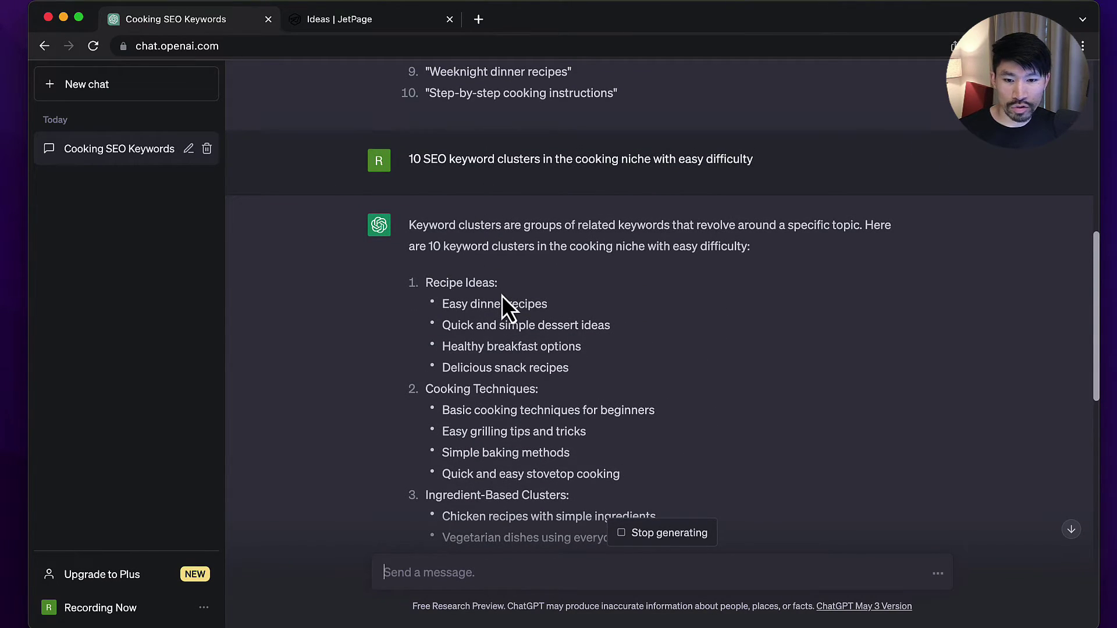
{"action": "scroll", "coordinate": [502, 295], "scroll_direction": "down", "scroll_amount": 3}
{"action": "scroll", "coordinate": [500, 297], "scroll_direction": "down", "scroll_amount": 10}
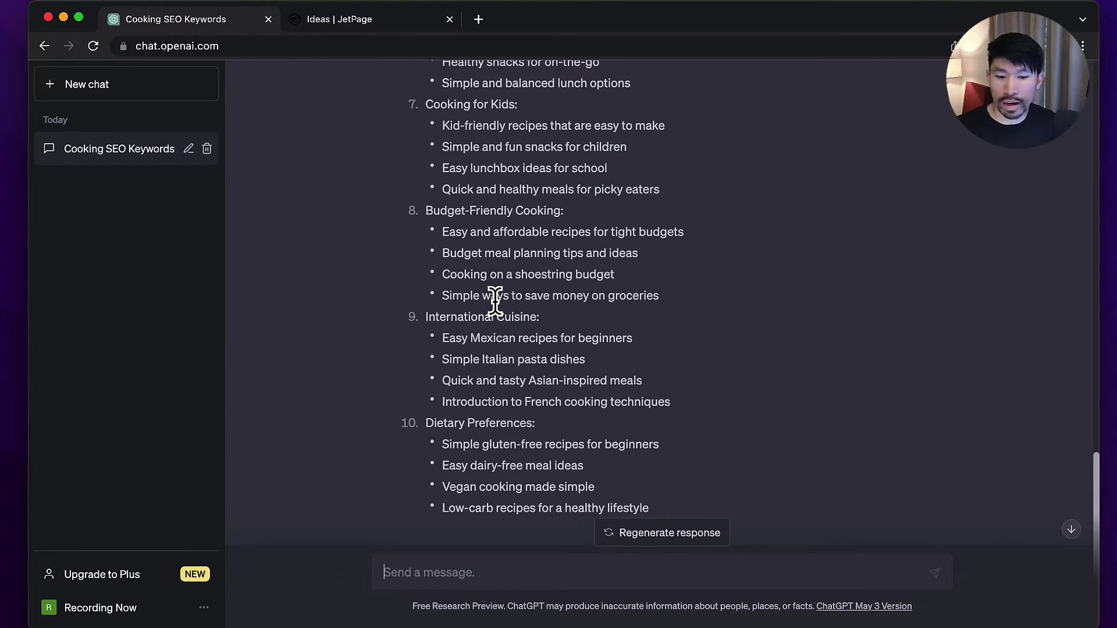
Browse the clusters and select the Budget-Friendly Cooking cluster name
{"action": "left_click_drag", "start_coordinate": [536, 318], "coordinate": [420, 319]}
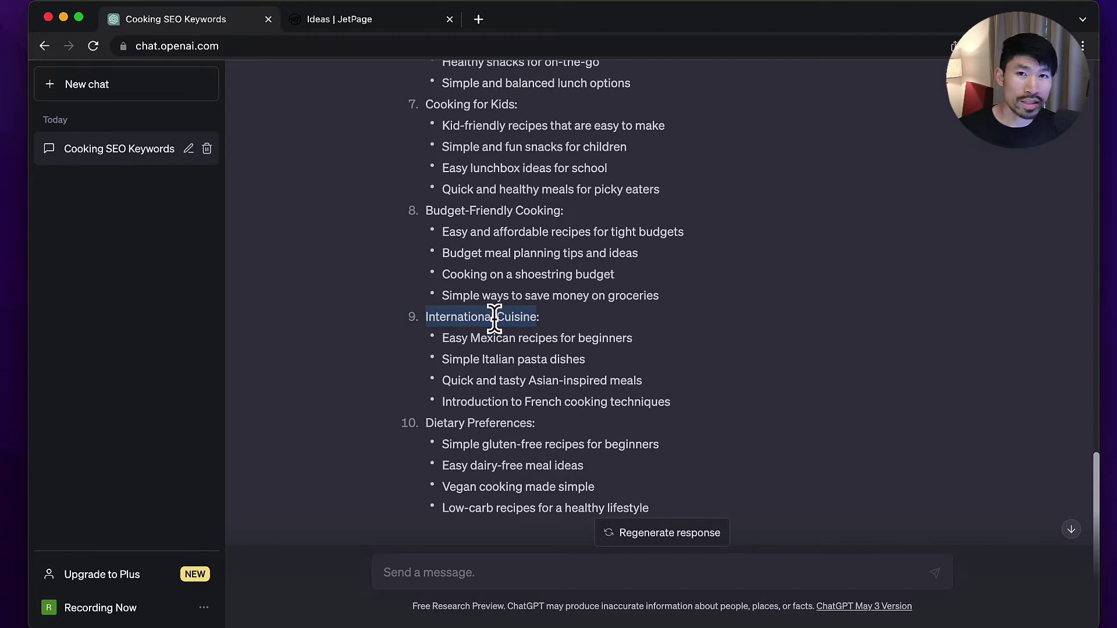
{"action": "left_click", "coordinate": [524, 343]}
{"action": "scroll", "coordinate": [539, 340], "scroll_direction": "down", "scroll_amount": 1}
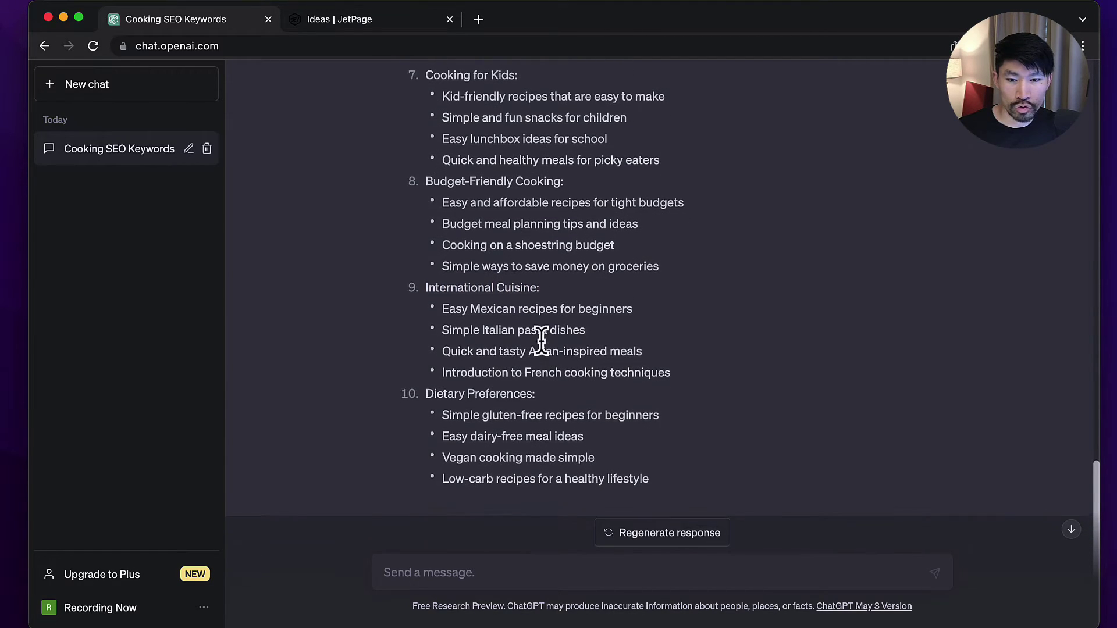
{"action": "scroll", "coordinate": [538, 360], "scroll_direction": "down", "scroll_amount": 1}
{"action": "scroll", "coordinate": [532, 381], "scroll_direction": "up", "scroll_amount": 10}
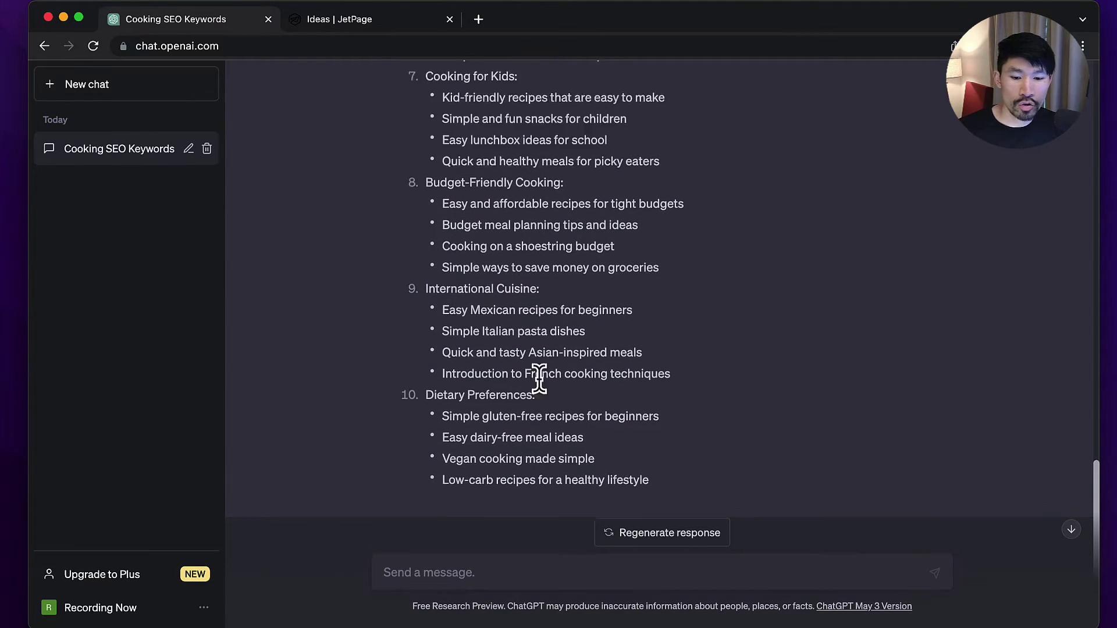
{"action": "scroll", "coordinate": [544, 374], "scroll_direction": "up", "scroll_amount": 3}
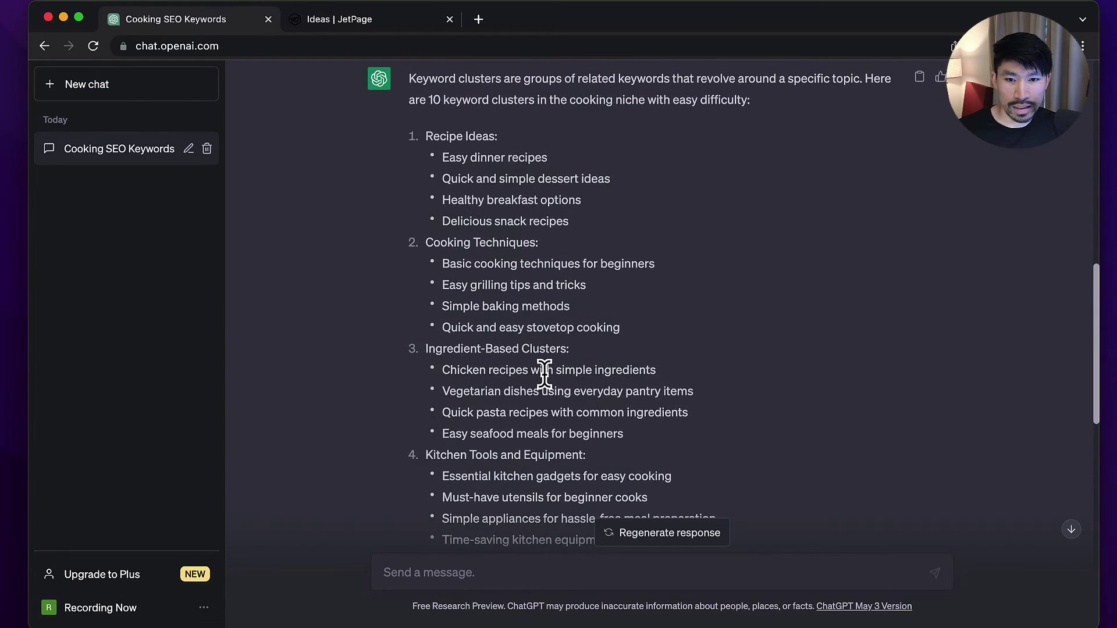
{"action": "scroll", "coordinate": [541, 372], "scroll_direction": "down", "scroll_amount": 2}
{"action": "scroll", "coordinate": [541, 371], "scroll_direction": "down", "scroll_amount": 2}
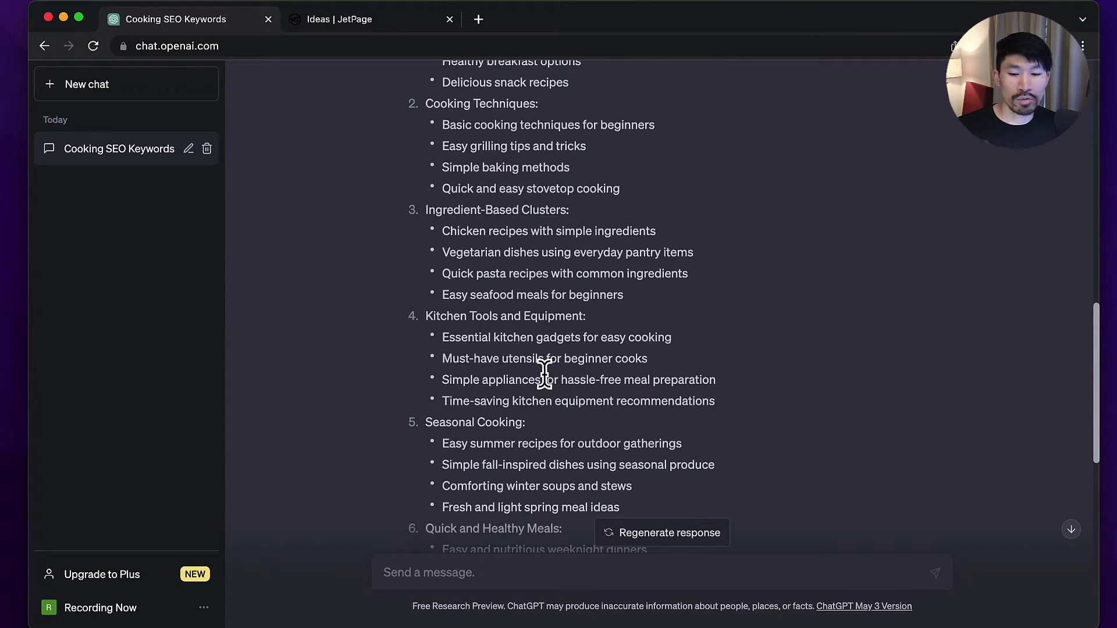
{"action": "scroll", "coordinate": [547, 365], "scroll_direction": "down", "scroll_amount": 10}
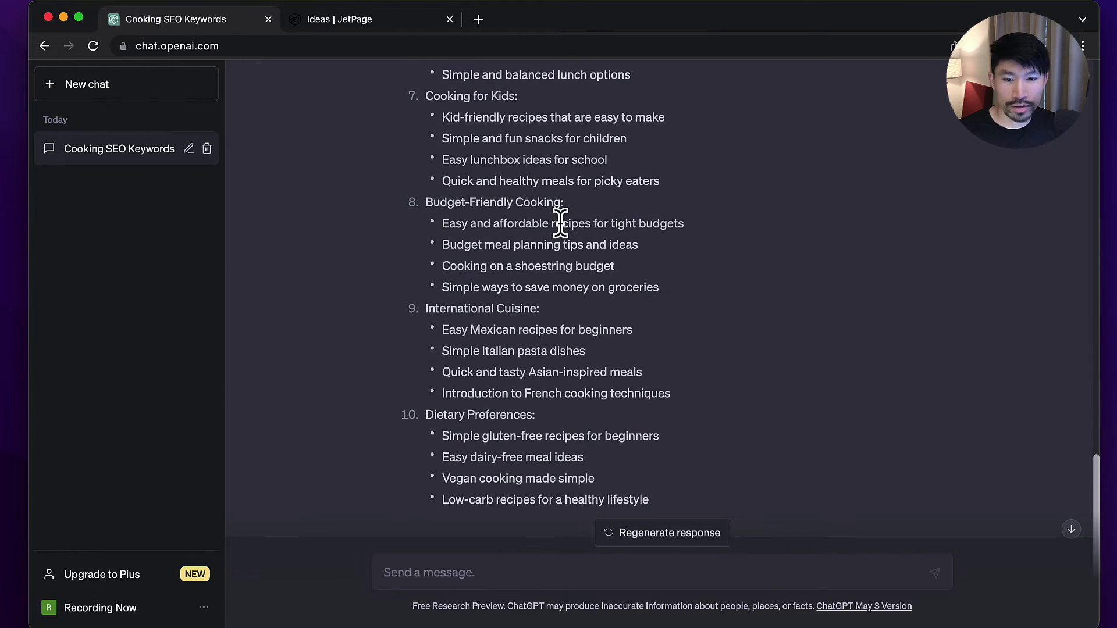
{"action": "left_click_drag", "start_coordinate": [562, 201], "coordinate": [436, 220]}
{"action": "key", "text": "super+c"}
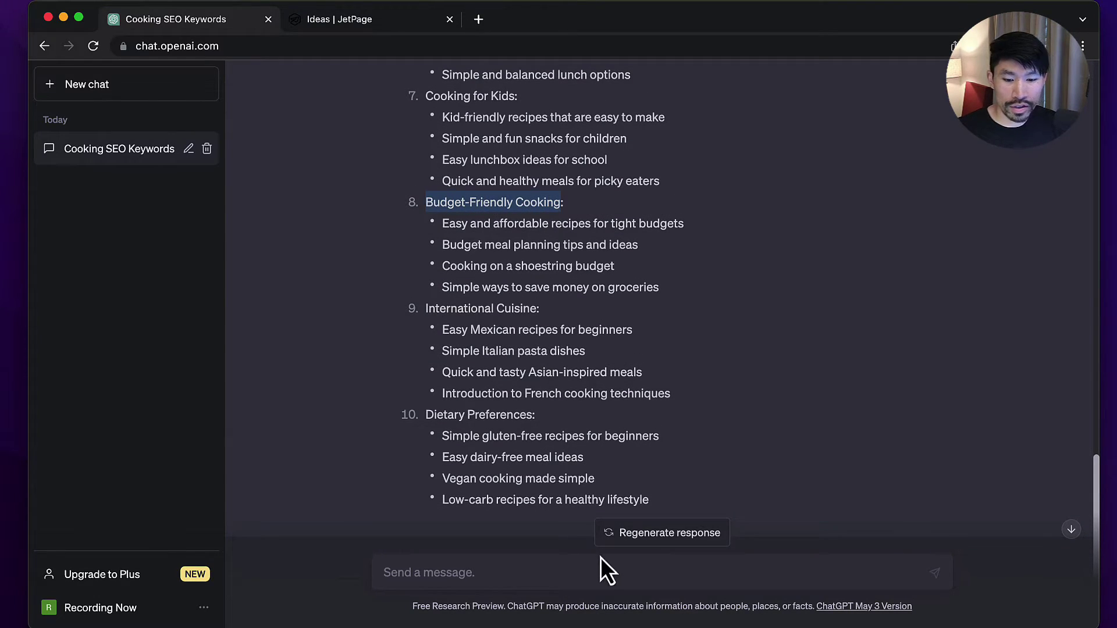
Ask for 10 SEO keywords in the "Budget-Friendly Cooking" niche with easy difficulty
{"action": "left_click", "coordinate": [599, 565]}
{"action": "type", "text": "10"}
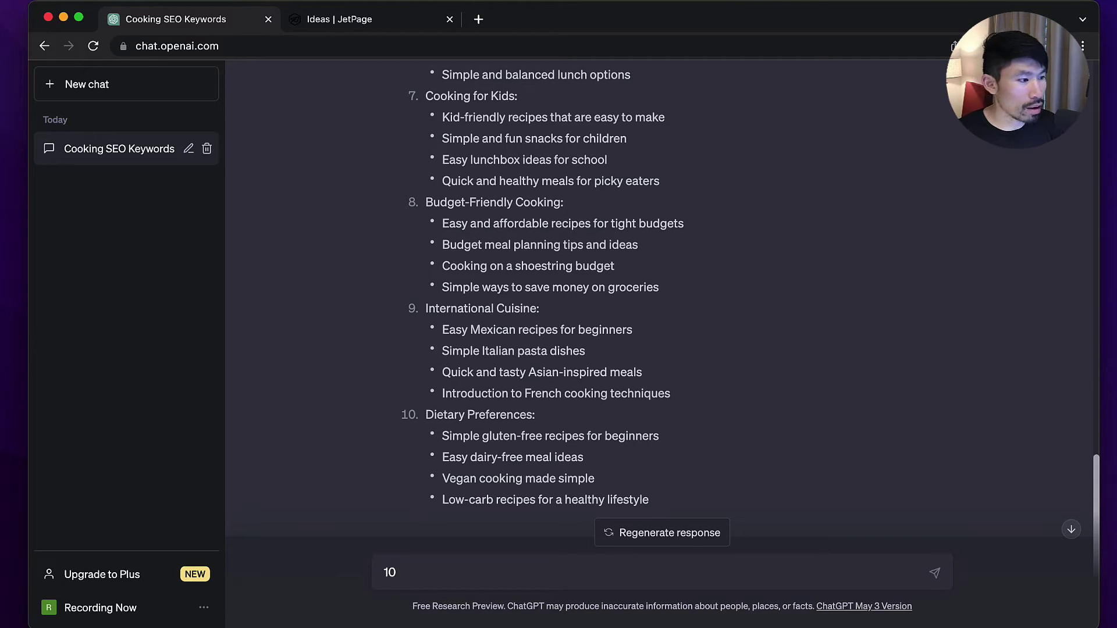
{"action": "type", "text": " SEO keywords "}
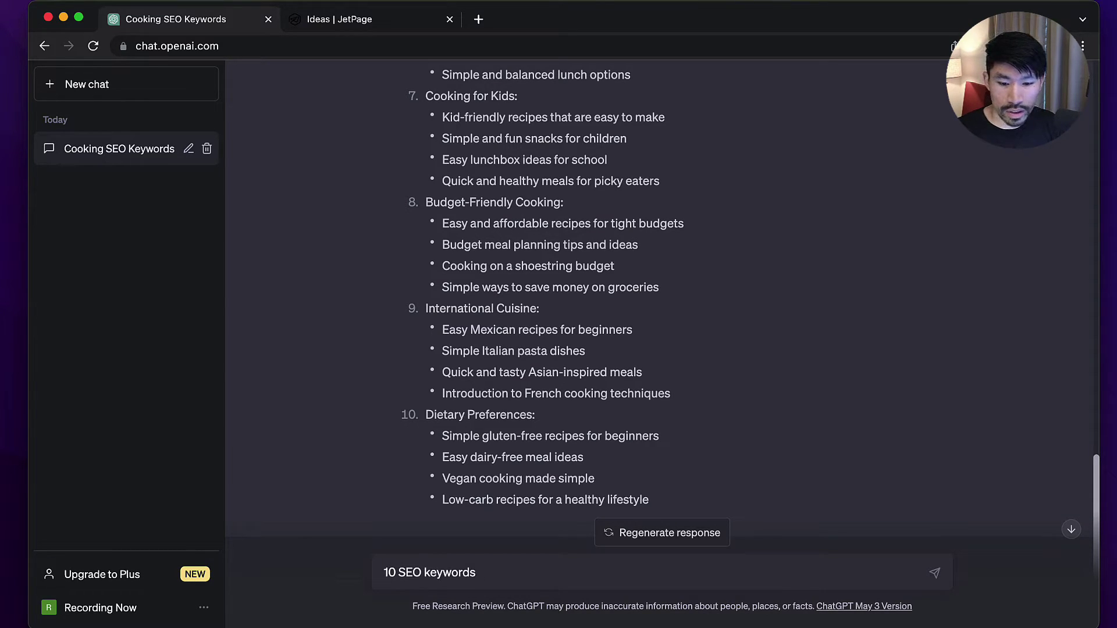
{"action": "type", "text": "in the"}
{"action": "key", "text": "super+v"}
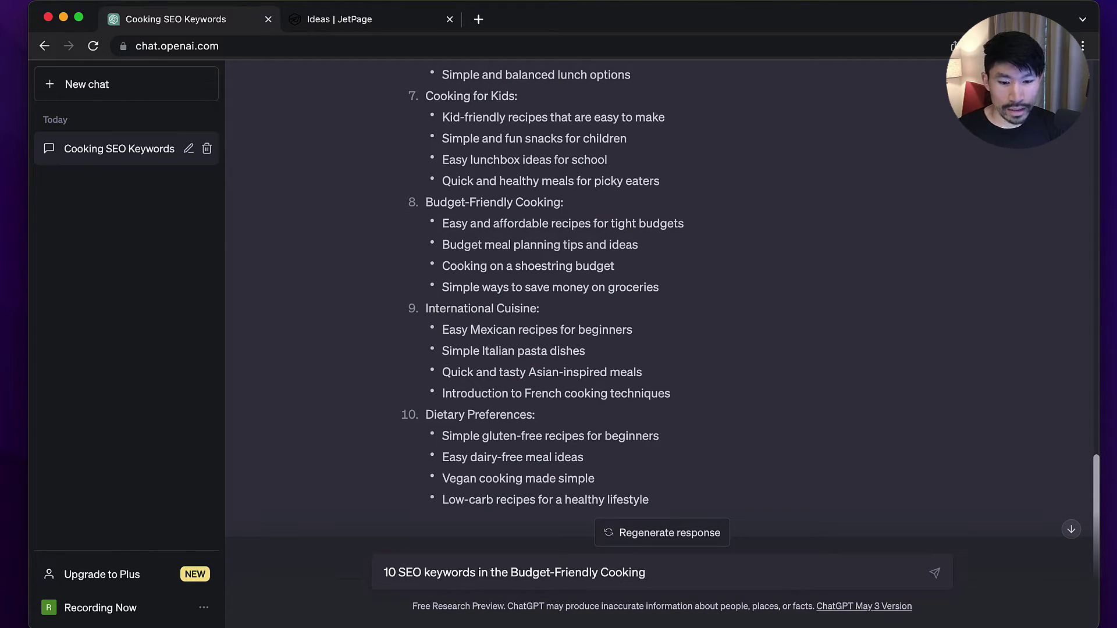
{"action": "left_click", "coordinate": [513, 572]}
{"action": "type", "text": "\""}
{"action": "left_click", "coordinate": [684, 573]}
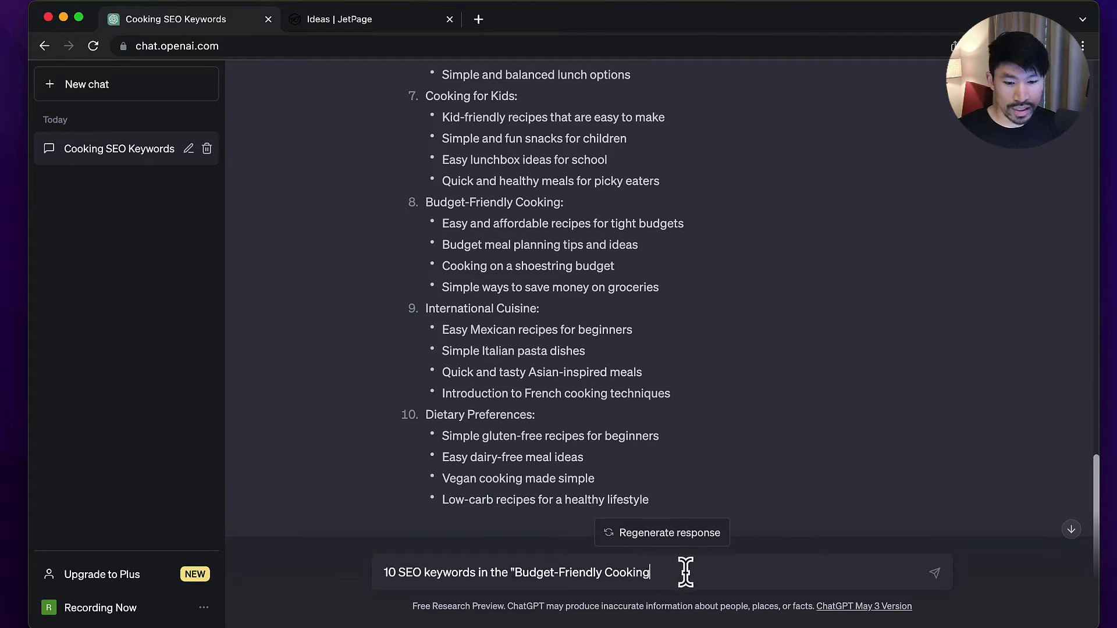
{"action": "type", "text": "\""}
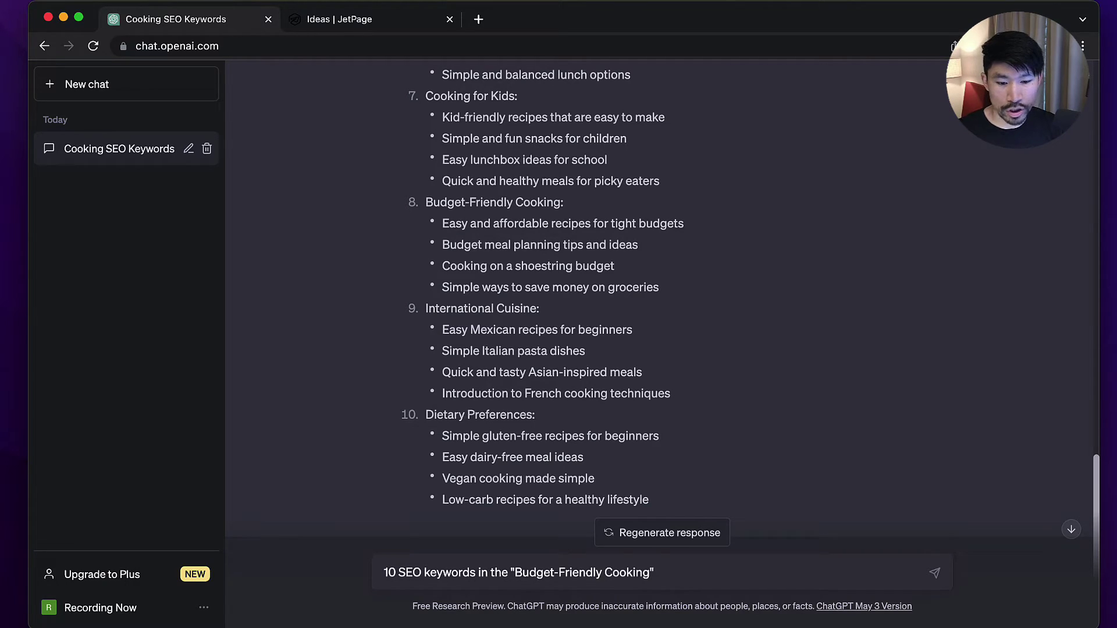
{"action": "type", "text": " niche"}
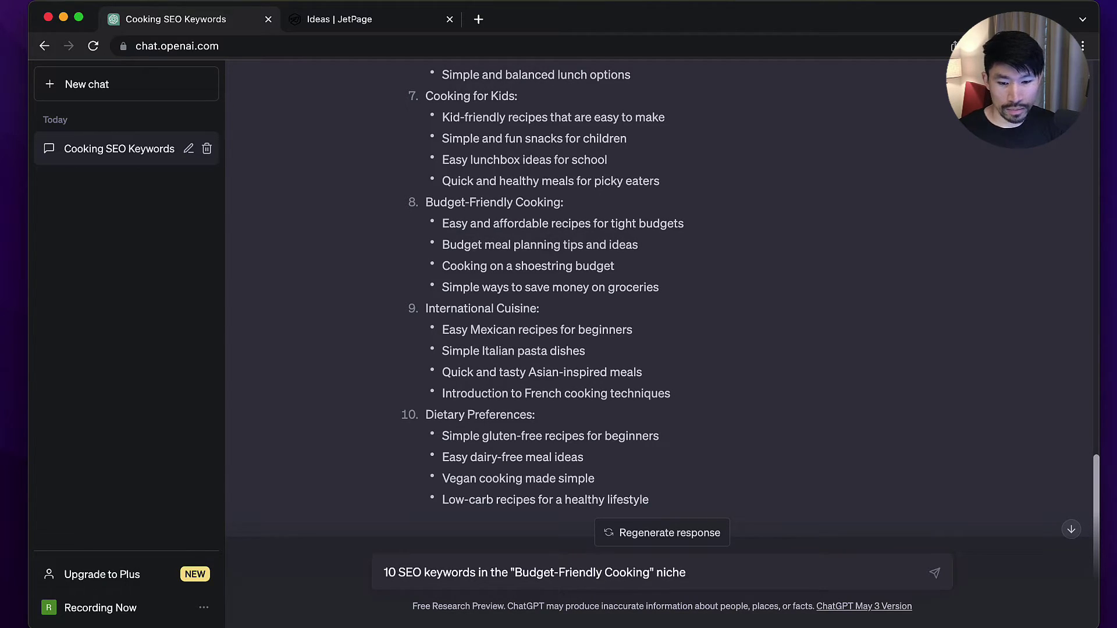
{"action": "type", "text": " with easy diffic"}
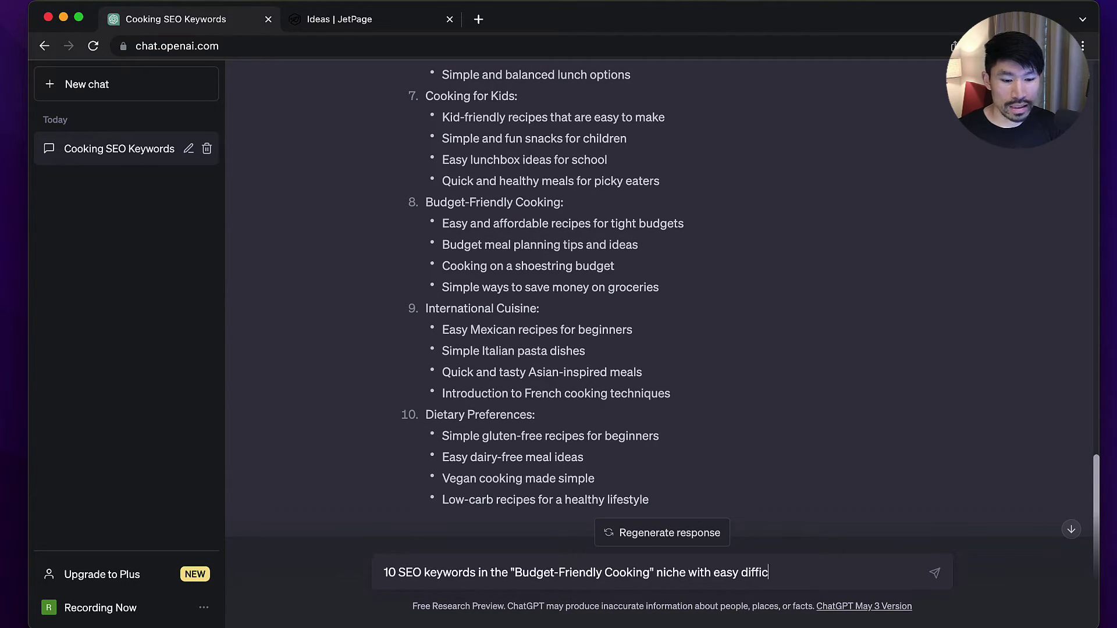
{"action": "type", "text": "ulty"}
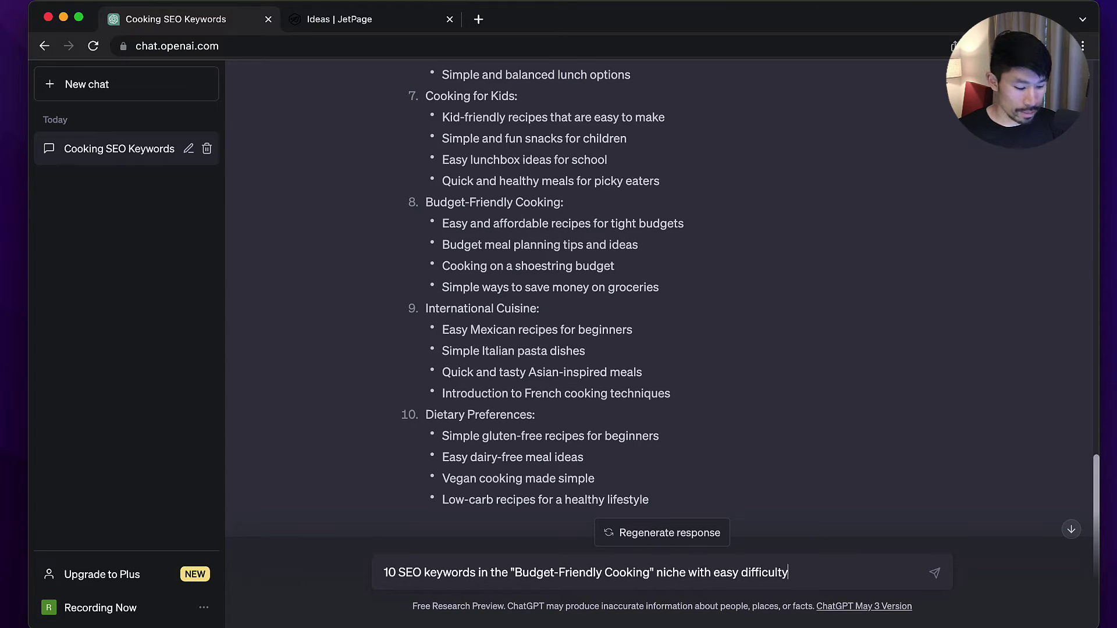
{"action": "key", "text": "Return"}
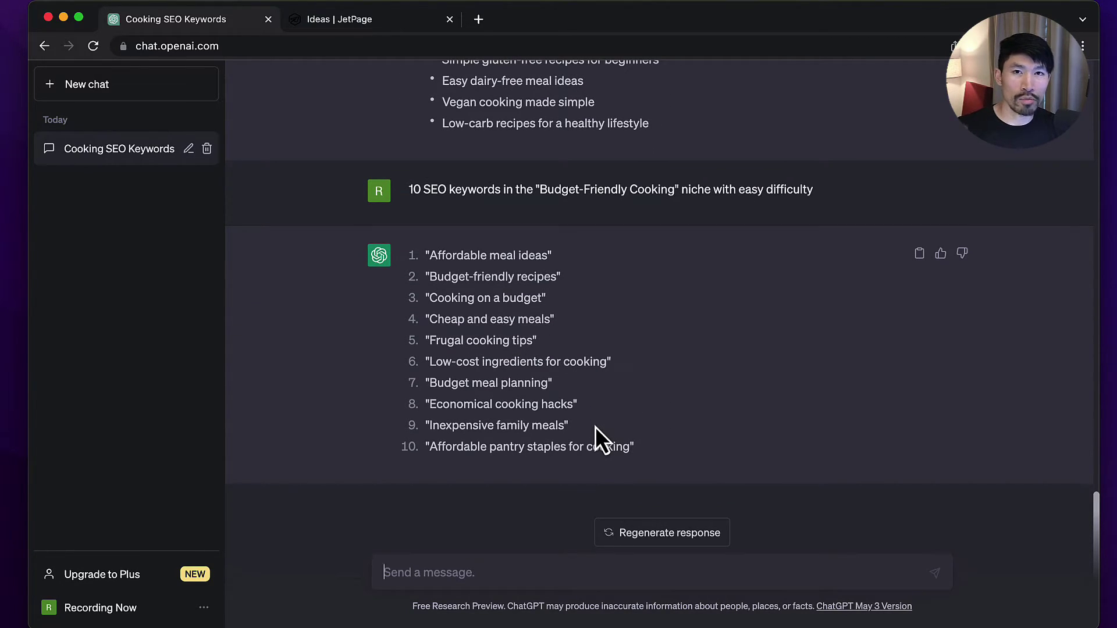
Review the Budget-Friendly Cooking keywords and move to the JetPage Ideas page
{"action": "scroll", "coordinate": [592, 422], "scroll_direction": "up", "scroll_amount": 20}
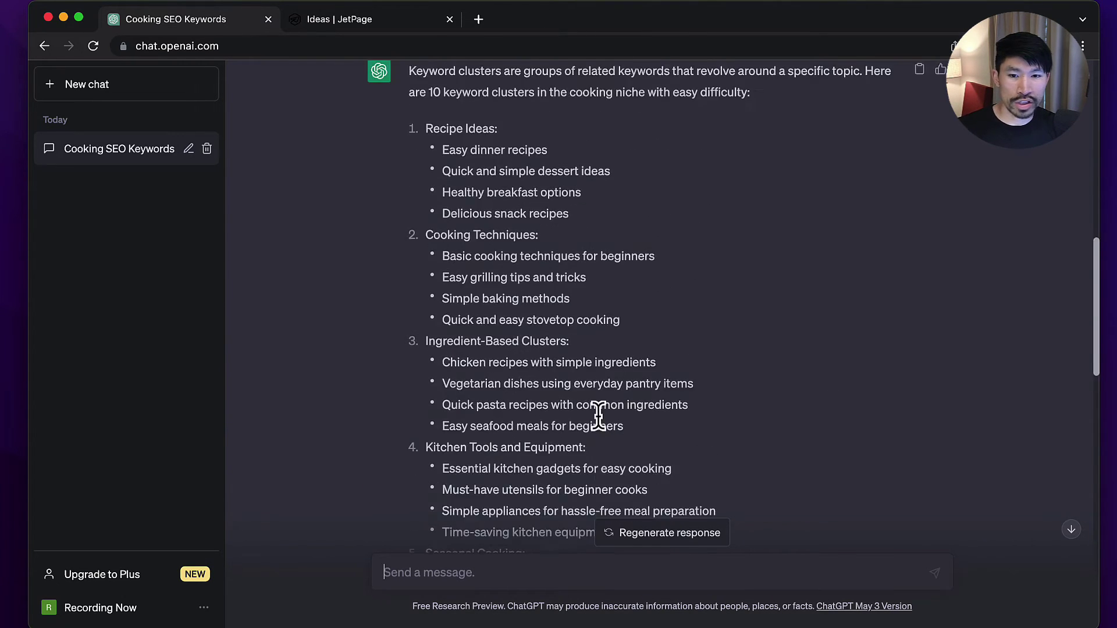
{"action": "scroll", "coordinate": [598, 415], "scroll_direction": "up", "scroll_amount": 15}
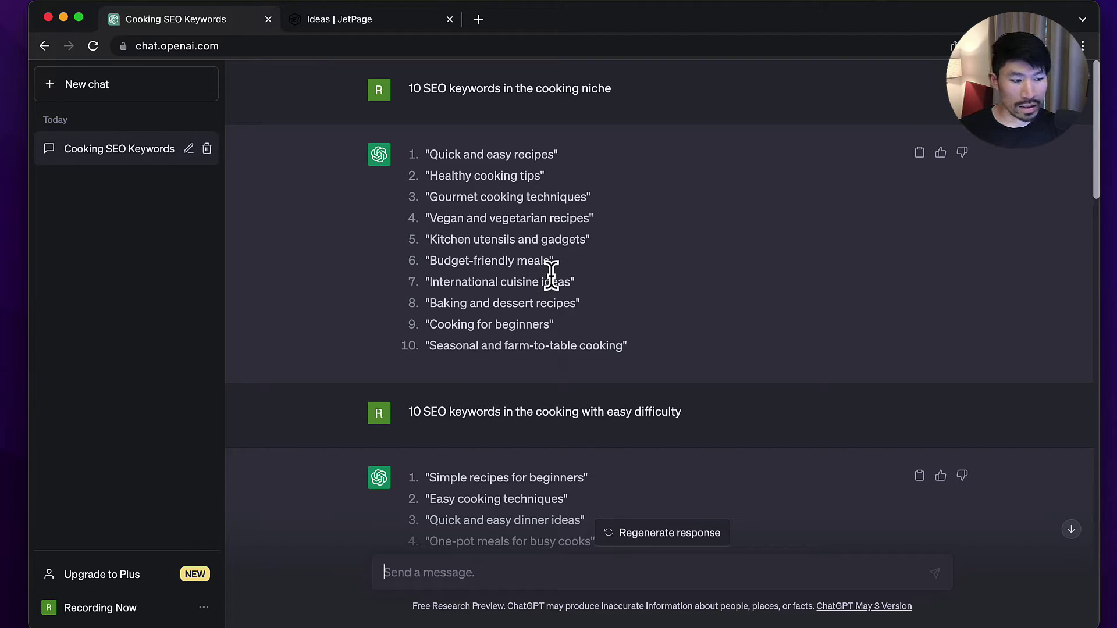
{"action": "scroll", "coordinate": [588, 340], "scroll_direction": "down", "scroll_amount": 15}
{"action": "scroll", "coordinate": [588, 340], "scroll_direction": "down", "scroll_amount": 10}
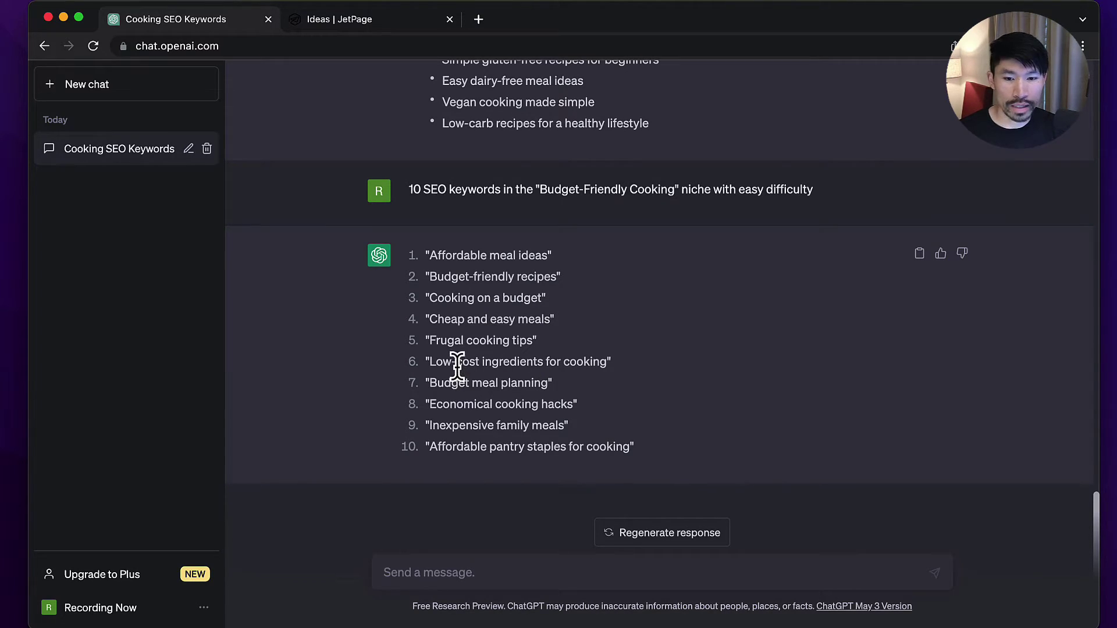
{"action": "key", "text": "ctrl+Tab"}
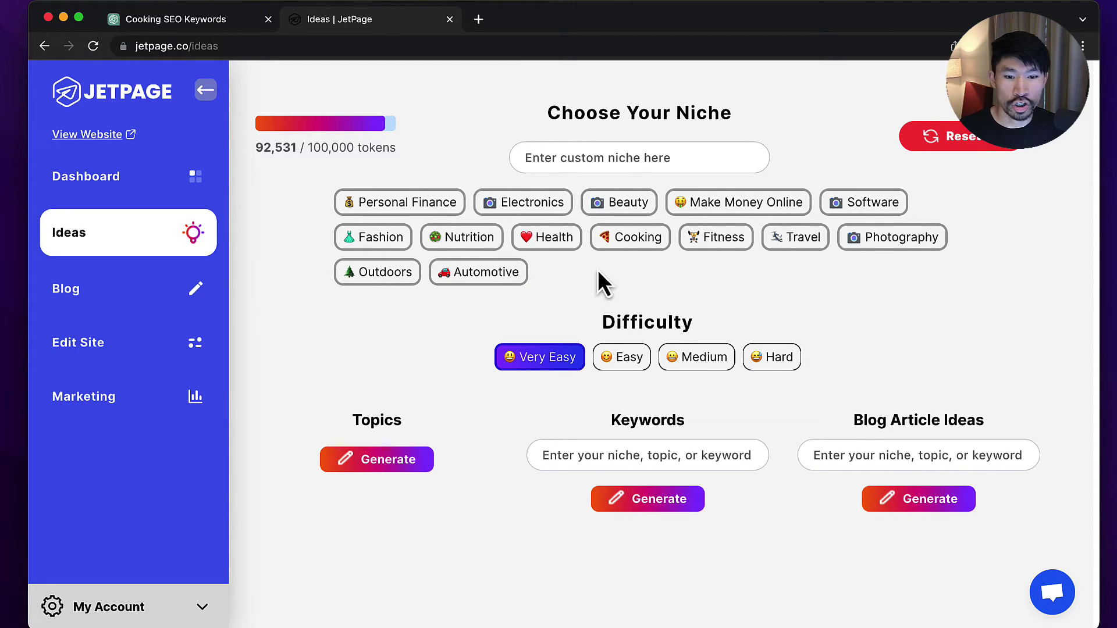
Generate Very Easy topic ideas for the Cooking niche
{"action": "left_click", "coordinate": [636, 240]}
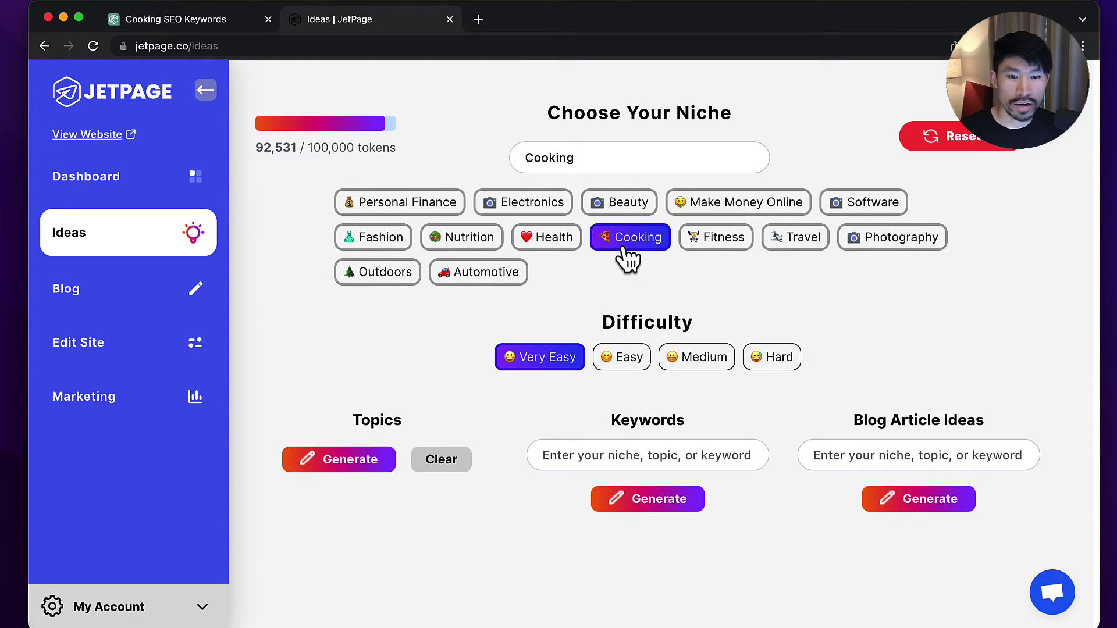
{"action": "left_click", "coordinate": [613, 162]}
{"action": "key", "text": "BackSpace"}
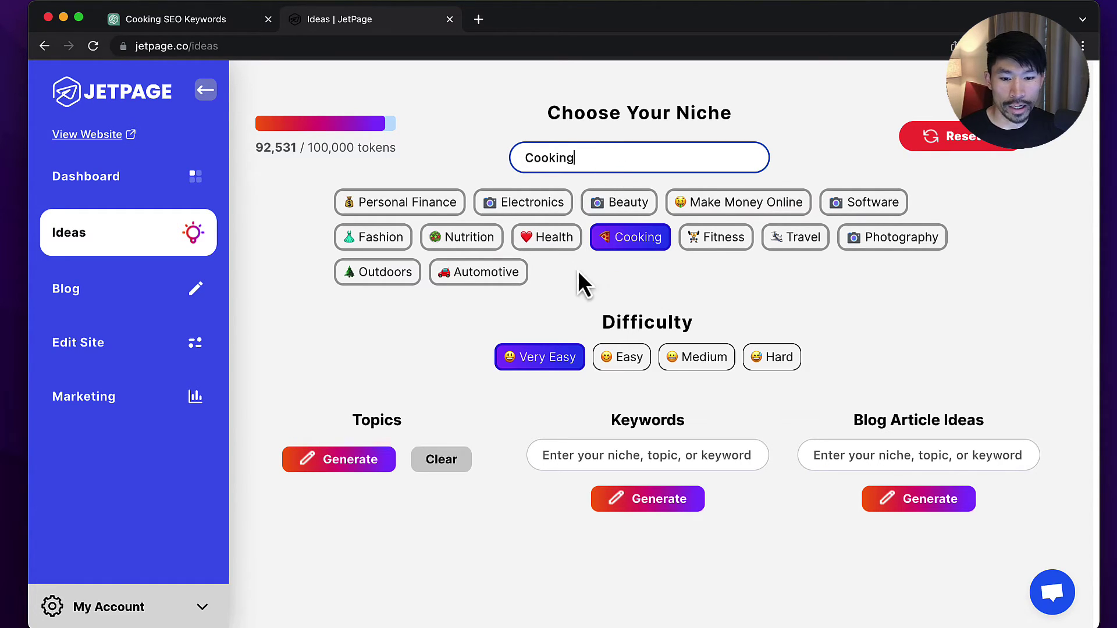
{"action": "left_click", "coordinate": [621, 358]}
{"action": "left_click", "coordinate": [560, 366]}
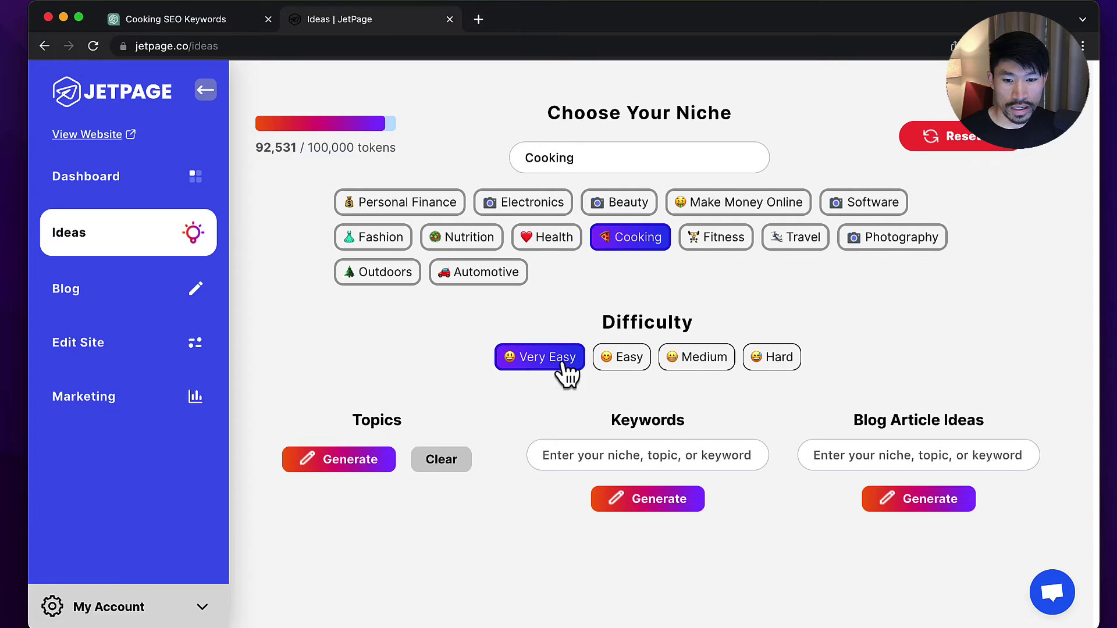
{"action": "left_click", "coordinate": [342, 460]}
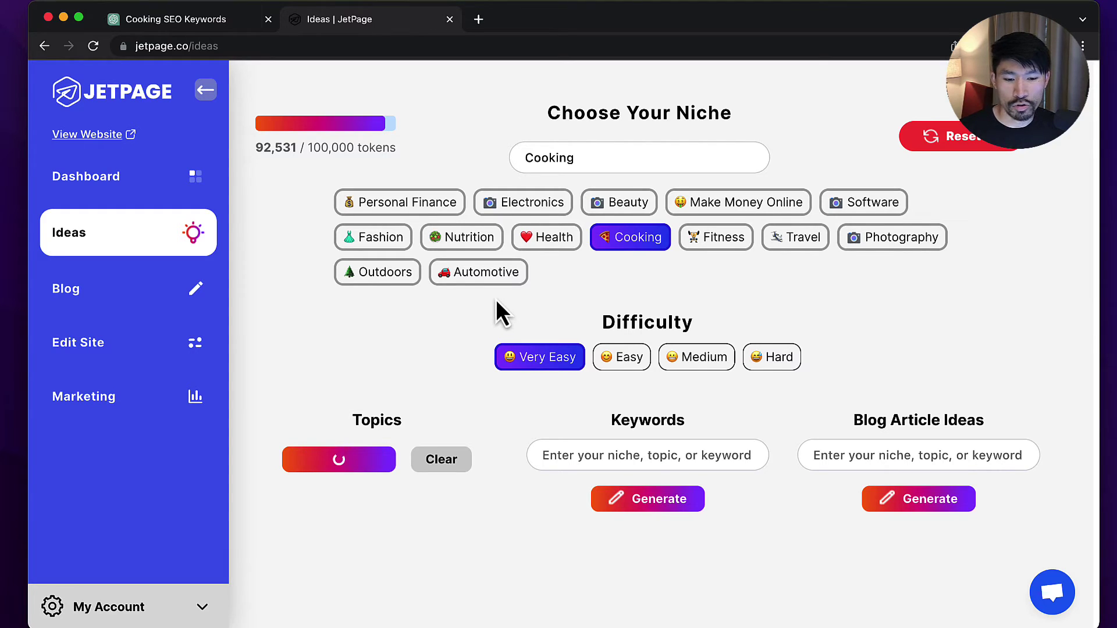
Generate keywords from the Budget-friendly cooking topic
{"action": "scroll", "coordinate": [477, 324], "scroll_direction": "down", "scroll_amount": 5}
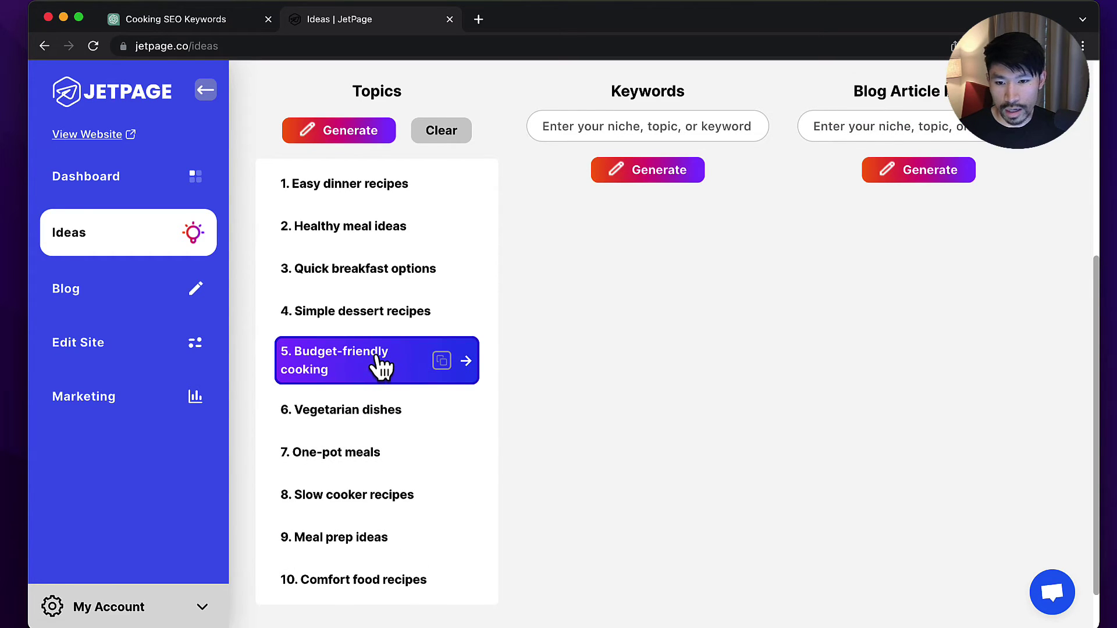
{"action": "left_click", "coordinate": [466, 361]}
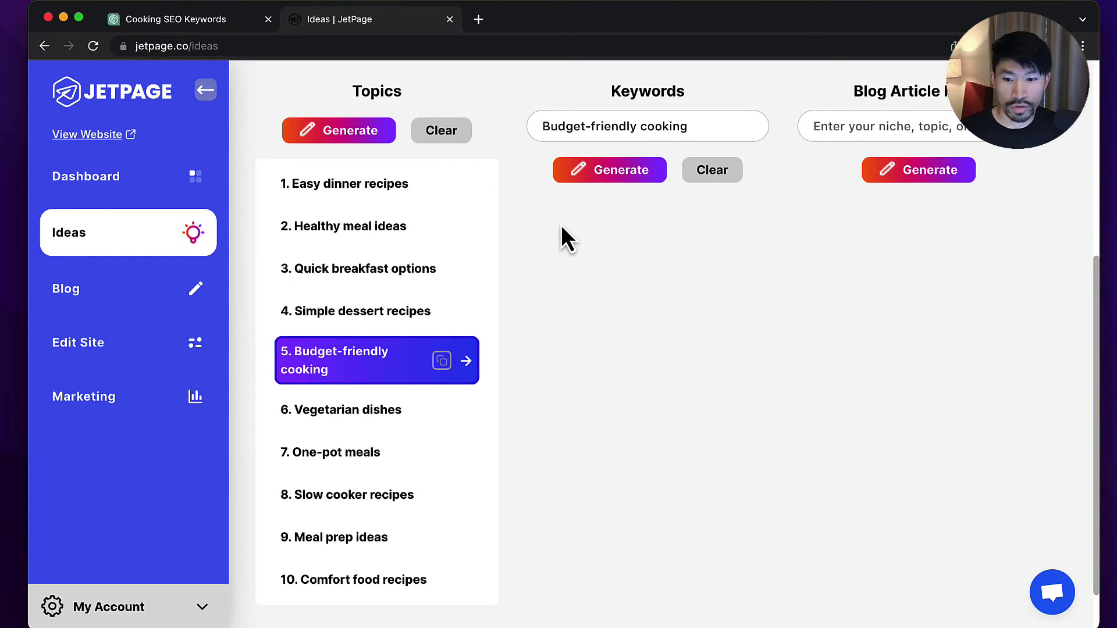
{"action": "left_click", "coordinate": [614, 174]}
{"action": "left_click", "coordinate": [233, 19]}
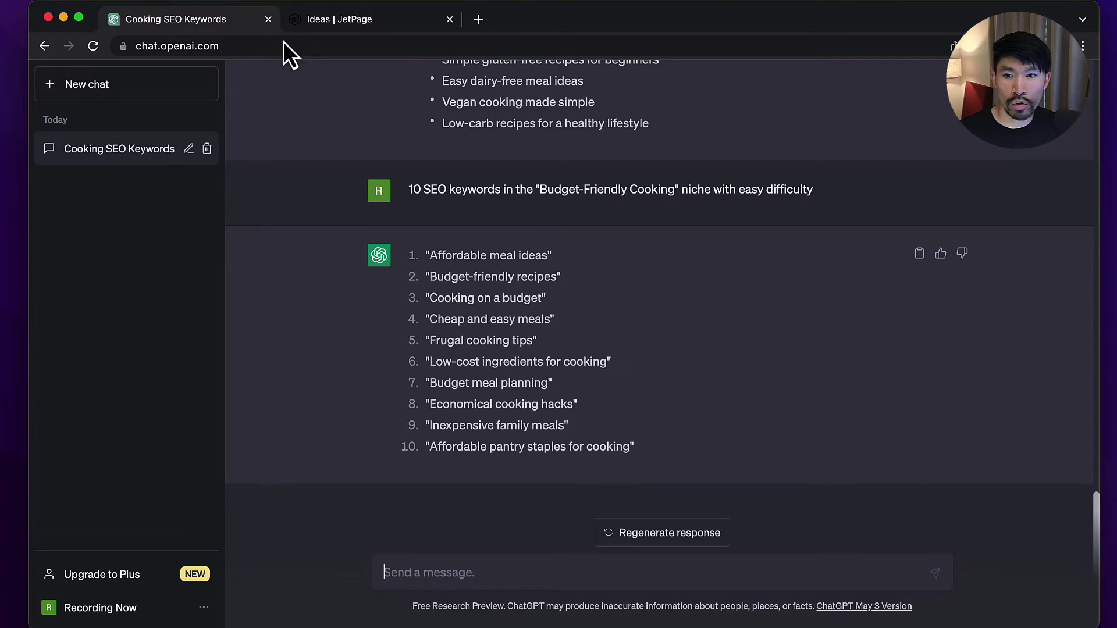
Generate blog article title ideas for the keyword 'Cooking on a budget'
{"action": "left_click", "coordinate": [383, 26]}
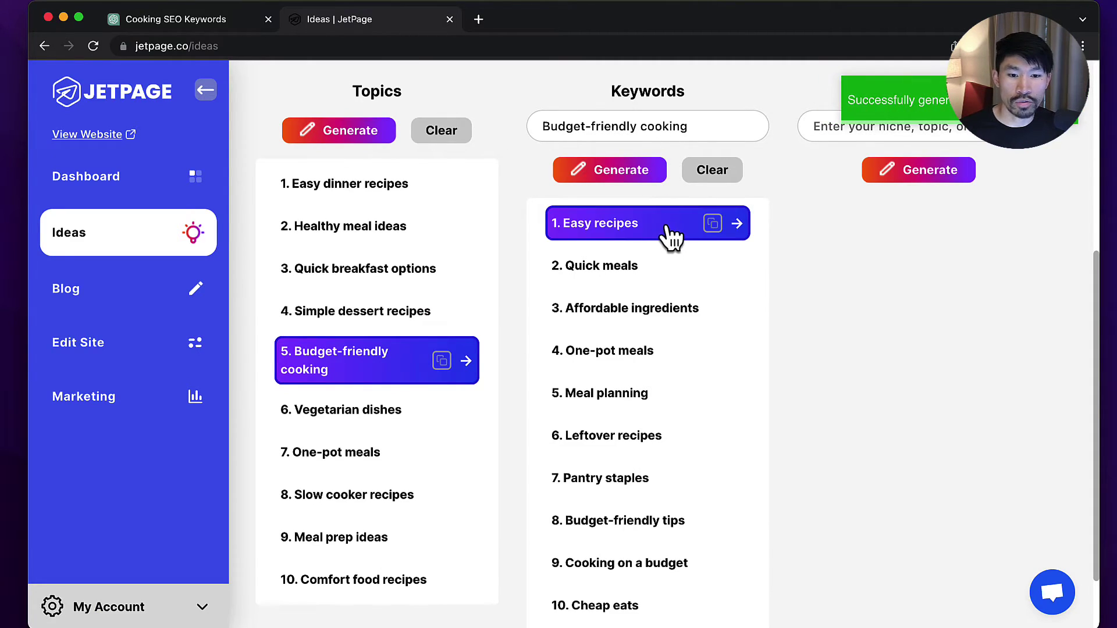
{"action": "scroll", "coordinate": [683, 313], "scroll_direction": "down", "scroll_amount": 2}
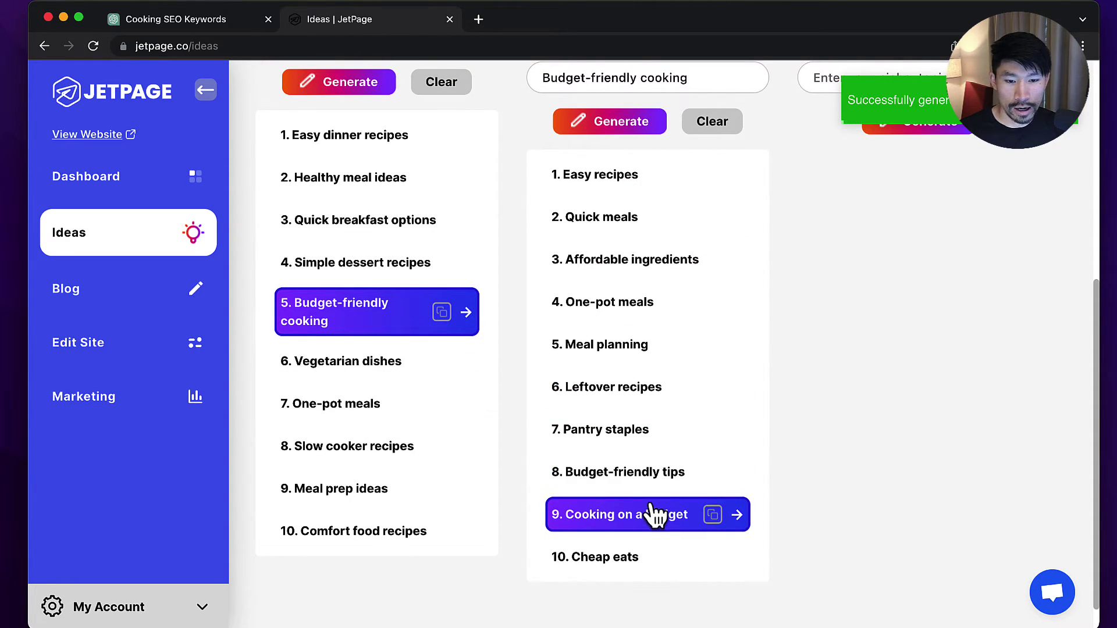
{"action": "scroll", "coordinate": [643, 372], "scroll_direction": "up", "scroll_amount": 2}
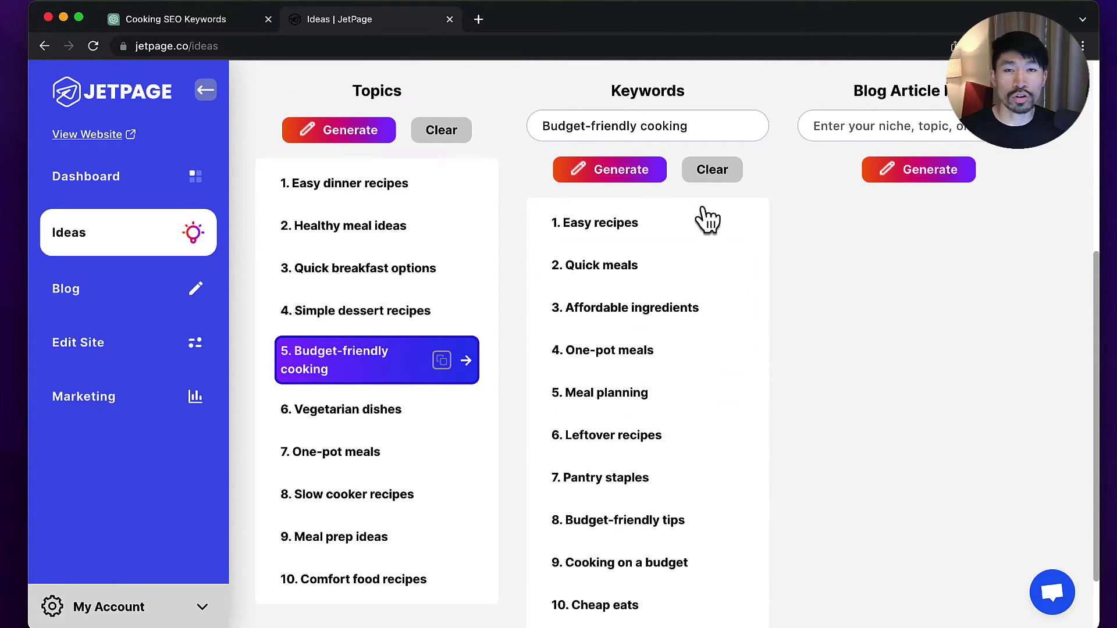
{"action": "scroll", "coordinate": [640, 378], "scroll_direction": "down", "scroll_amount": 1}
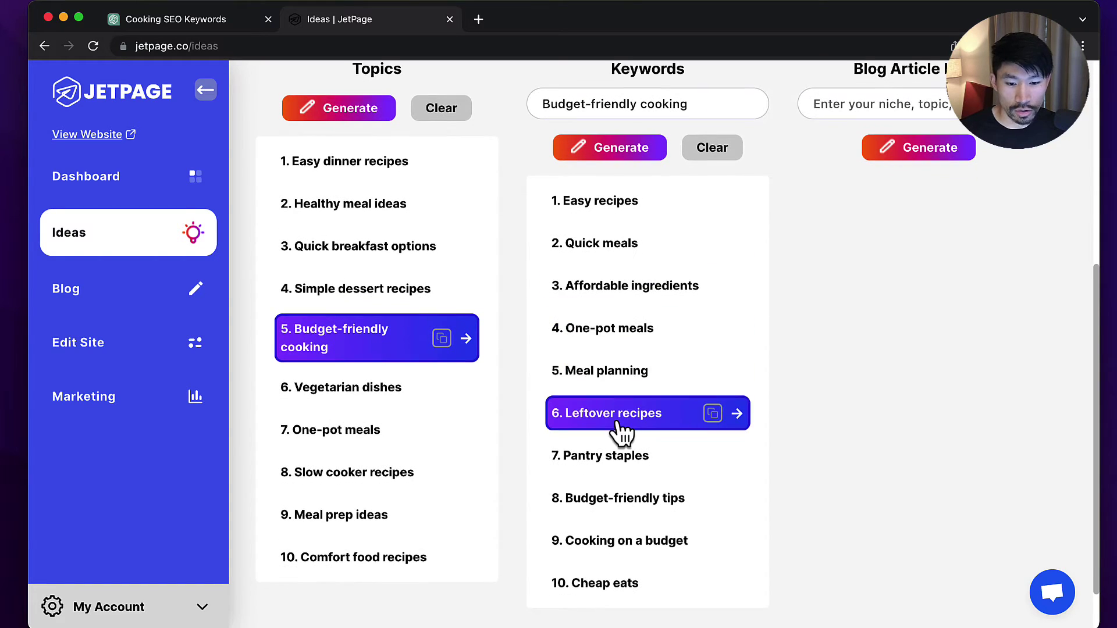
{"action": "left_click", "coordinate": [658, 540]}
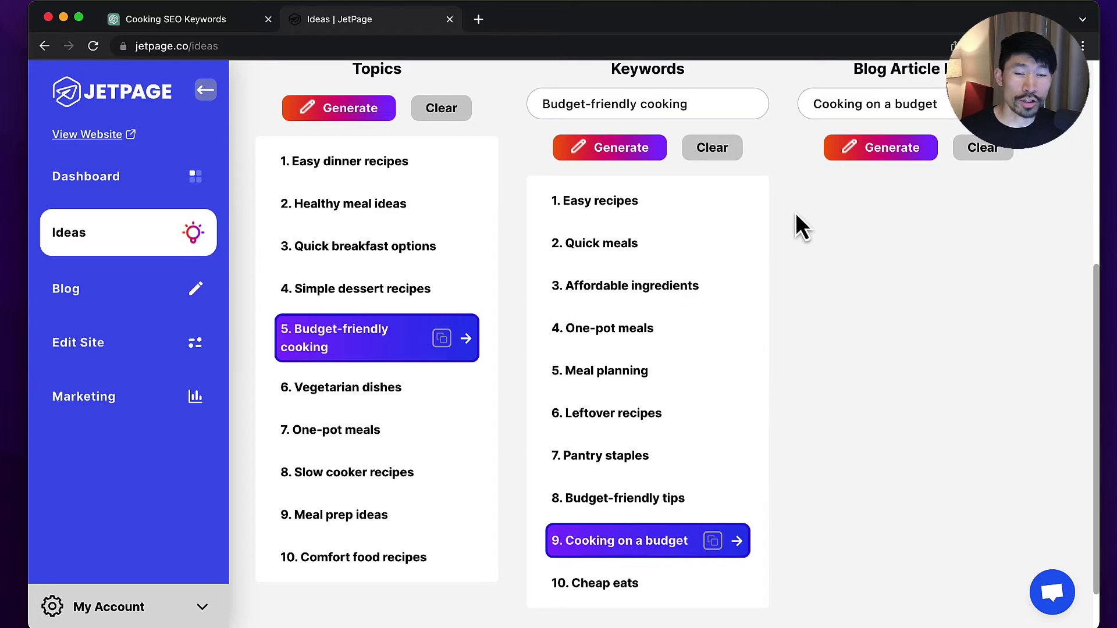
{"action": "left_click", "coordinate": [868, 148]}
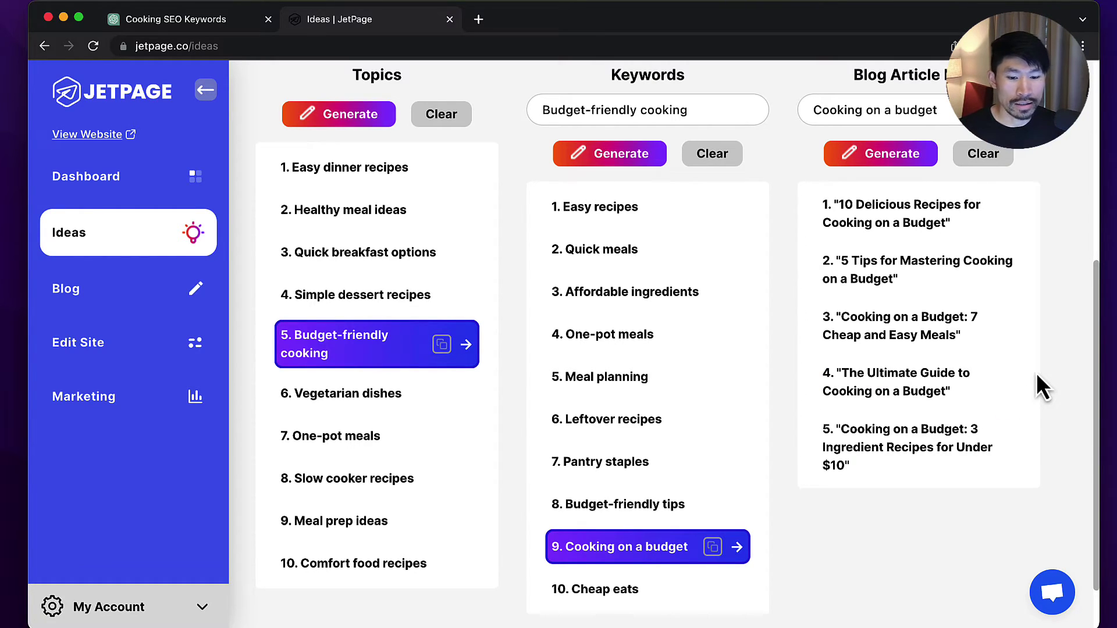
Create a blog post from the title '5 Tips for Mastering Cooking on a Budget'
{"action": "scroll", "coordinate": [1030, 385], "scroll_direction": "up", "scroll_amount": 1}
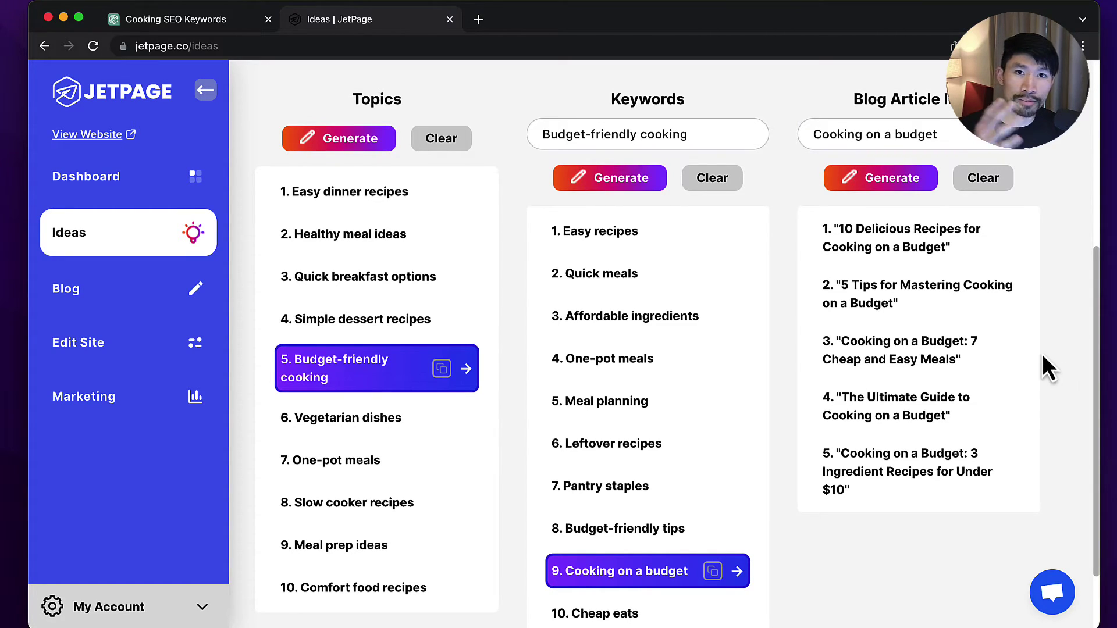
{"action": "mouse_move", "coordinate": [1001, 356]}
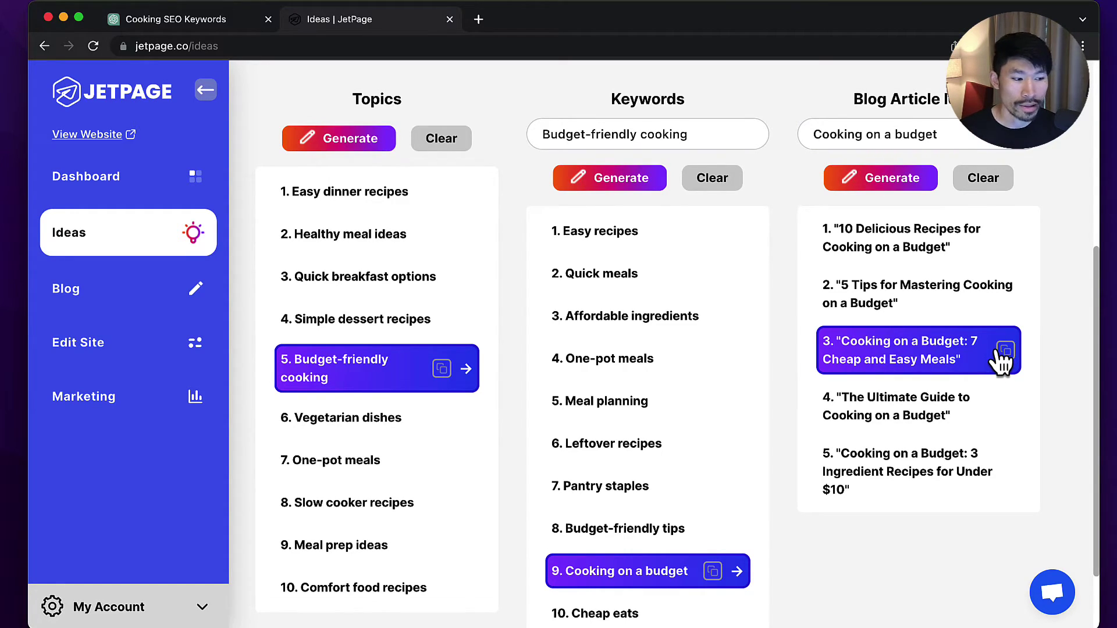
{"action": "left_click", "coordinate": [933, 303]}
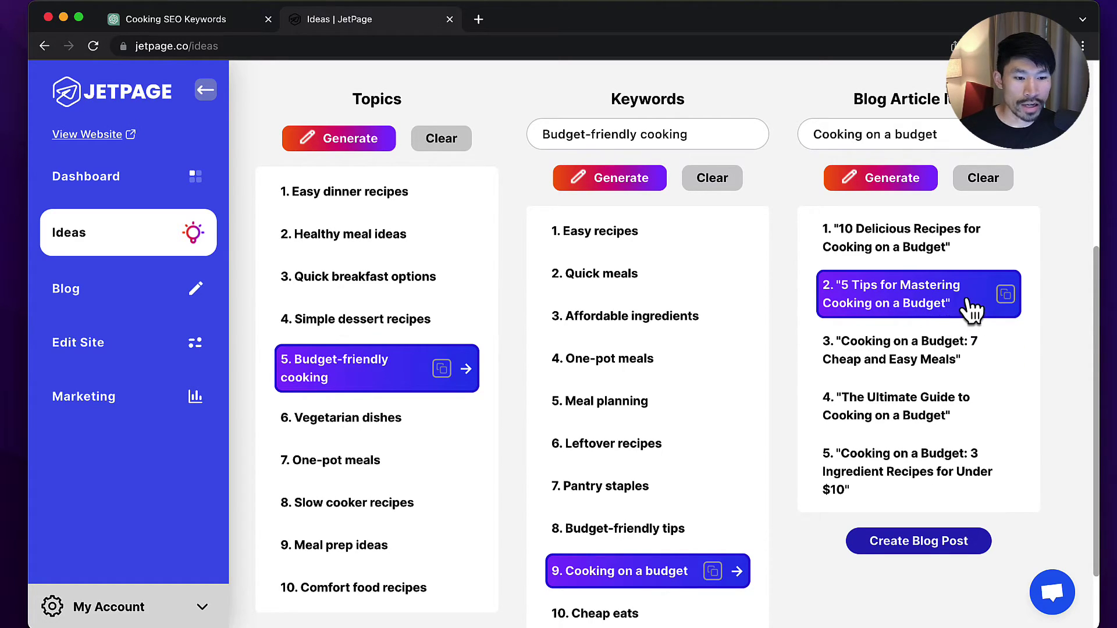
{"action": "left_click", "coordinate": [923, 417]}
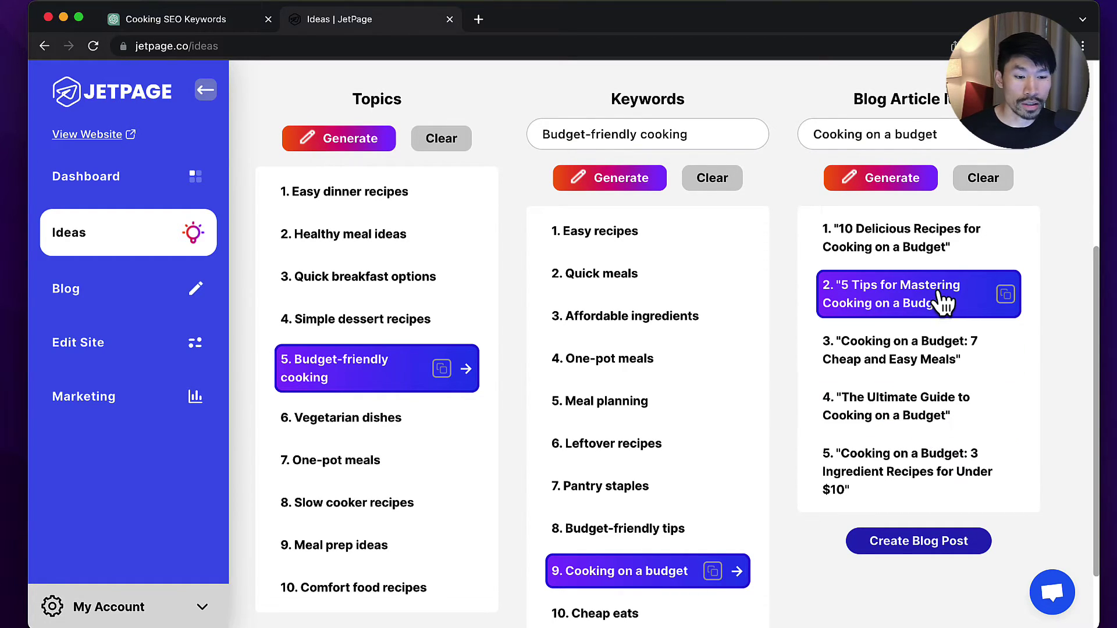
Generate the post's full text with the Content Generator, then return to ChatGPT
{"action": "left_click", "coordinate": [949, 543]}
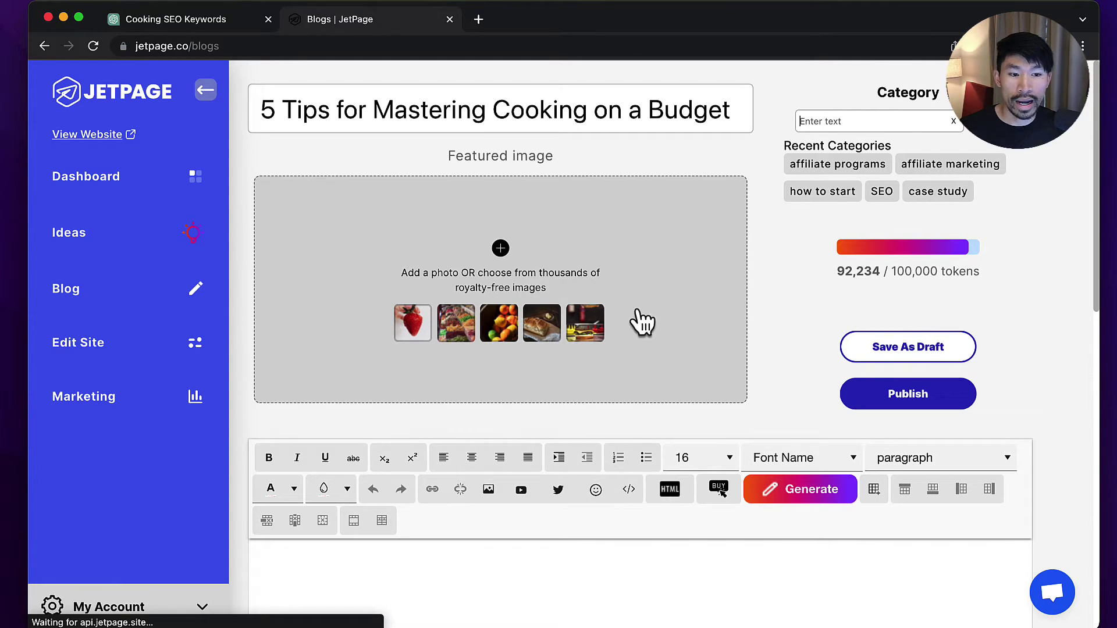
{"action": "left_click", "coordinate": [787, 490]}
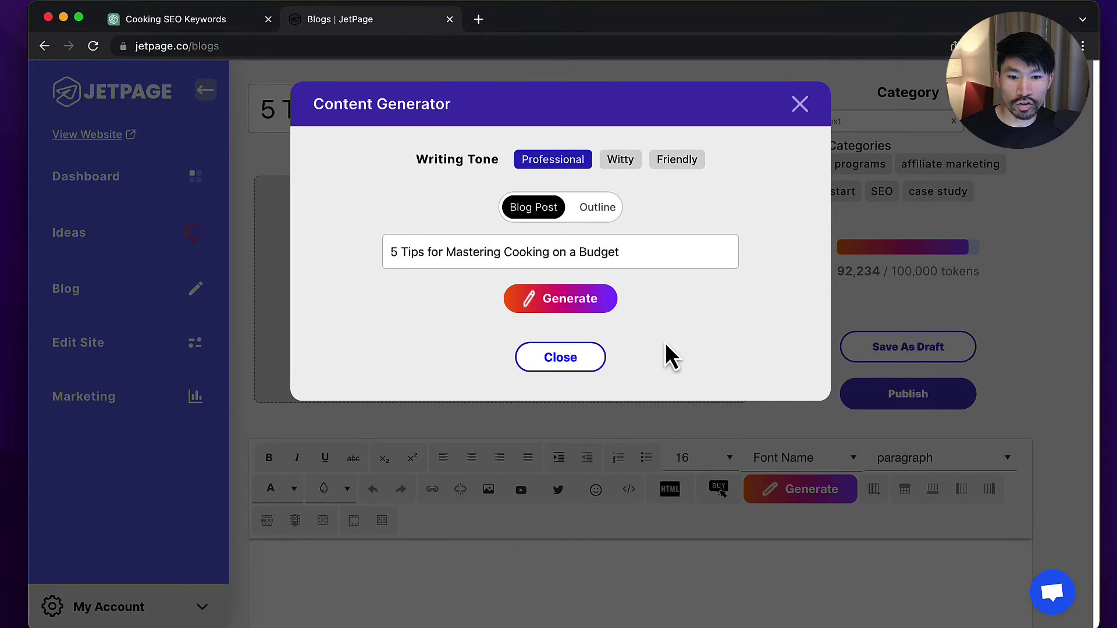
{"action": "left_click", "coordinate": [567, 304]}
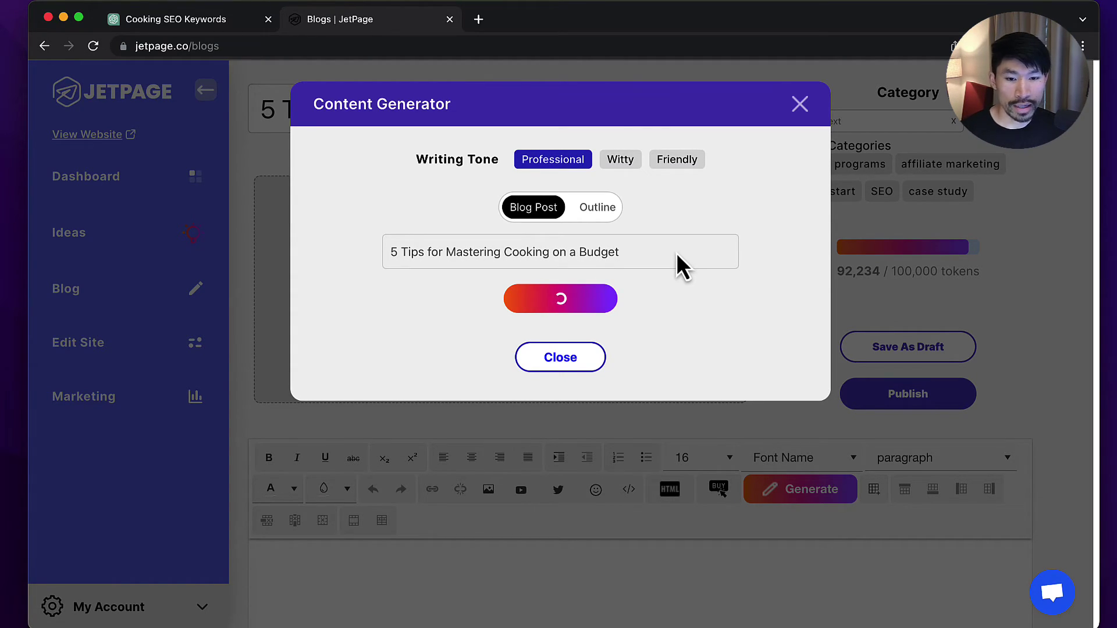
{"action": "left_click", "coordinate": [201, 19]}
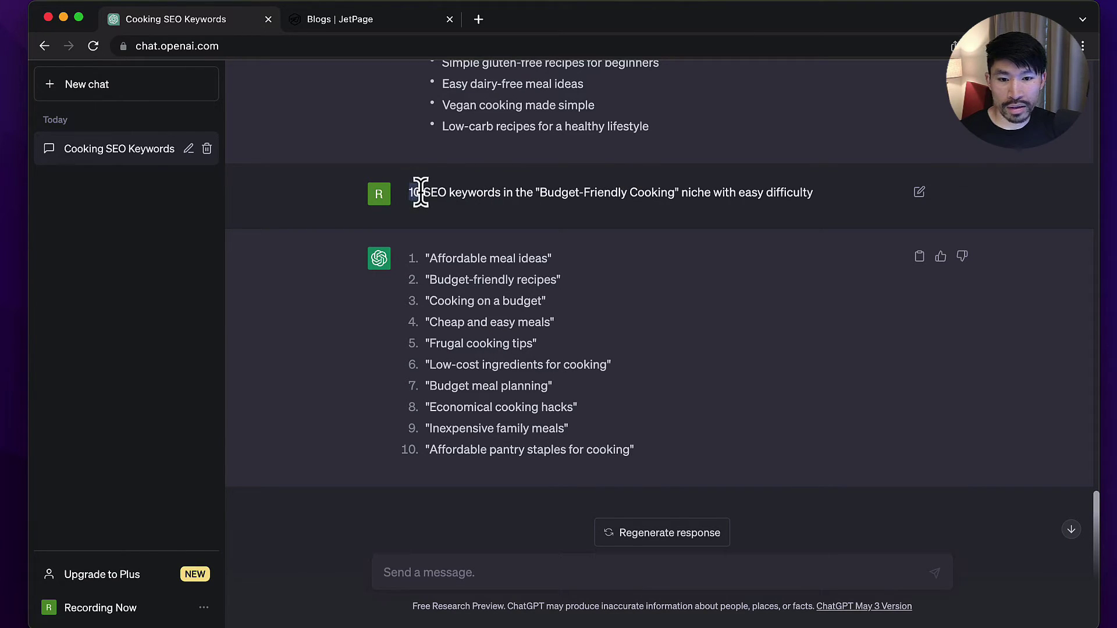
Ask ChatGPT: 'Write me blog article titles on "Cooking on a budget"'
{"action": "left_click_drag", "start_coordinate": [547, 301], "coordinate": [421, 307]}
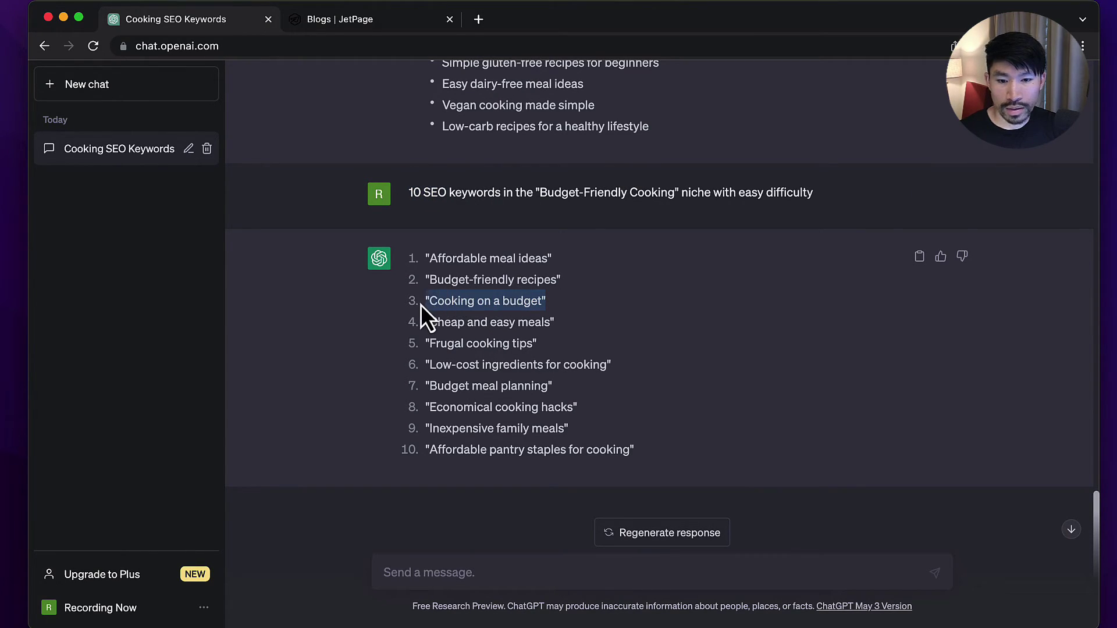
{"action": "left_click", "coordinate": [472, 567]}
{"action": "type", "text": "Wri"}
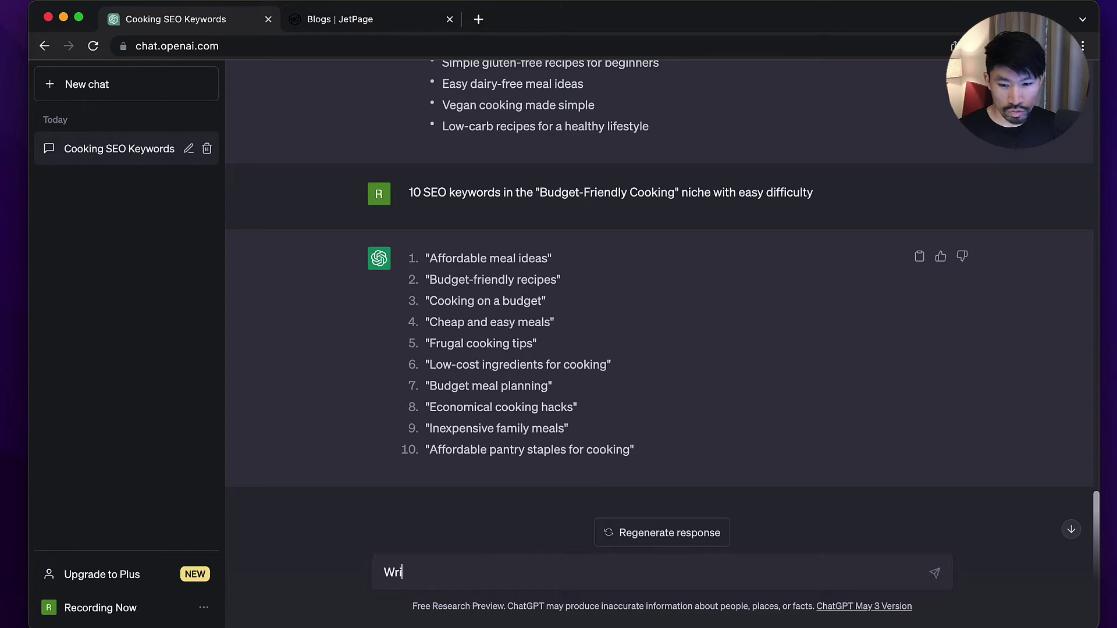
{"action": "type", "text": "te me blog article titles on \""}
{"action": "key", "text": "super+v"}
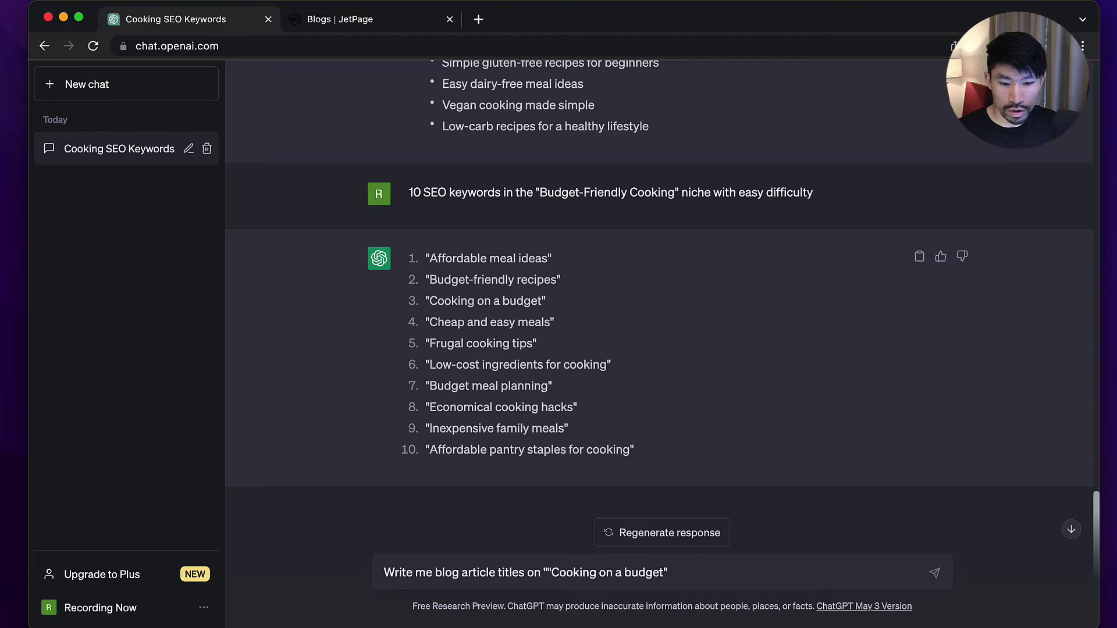
{"action": "left_click", "coordinate": [547, 572]}
{"action": "key", "text": "BackSpace"}
{"action": "key", "text": "Return"}
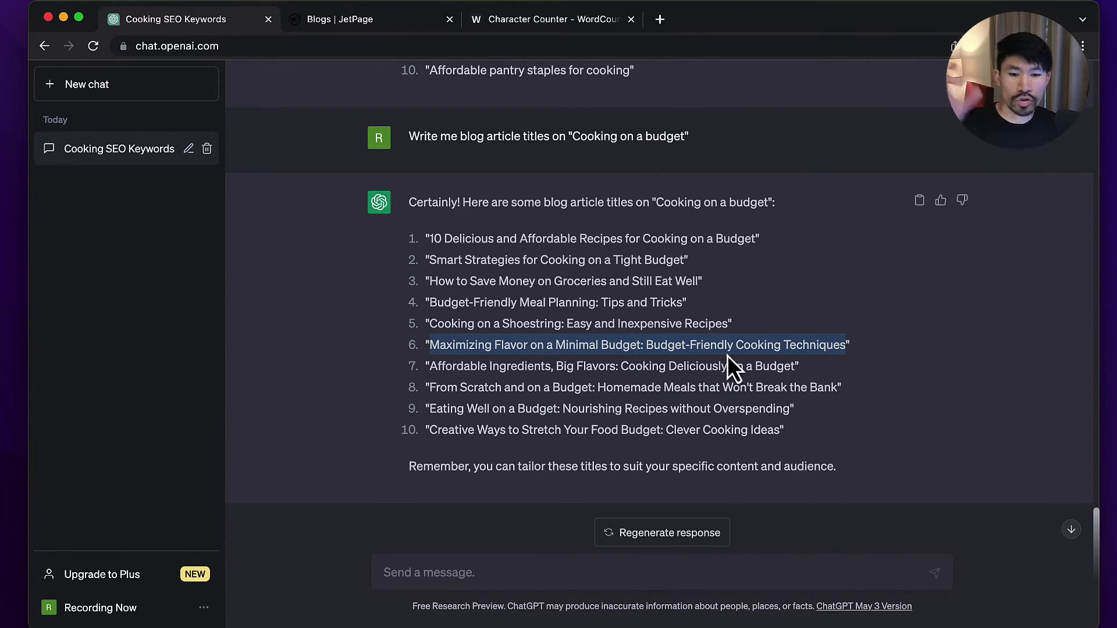
Copy the sixth title, 'Maximizing Flavor on a Minimal Budget: Budget-Friendly Cooking Techniques'
{"action": "left_click", "coordinate": [765, 318]}
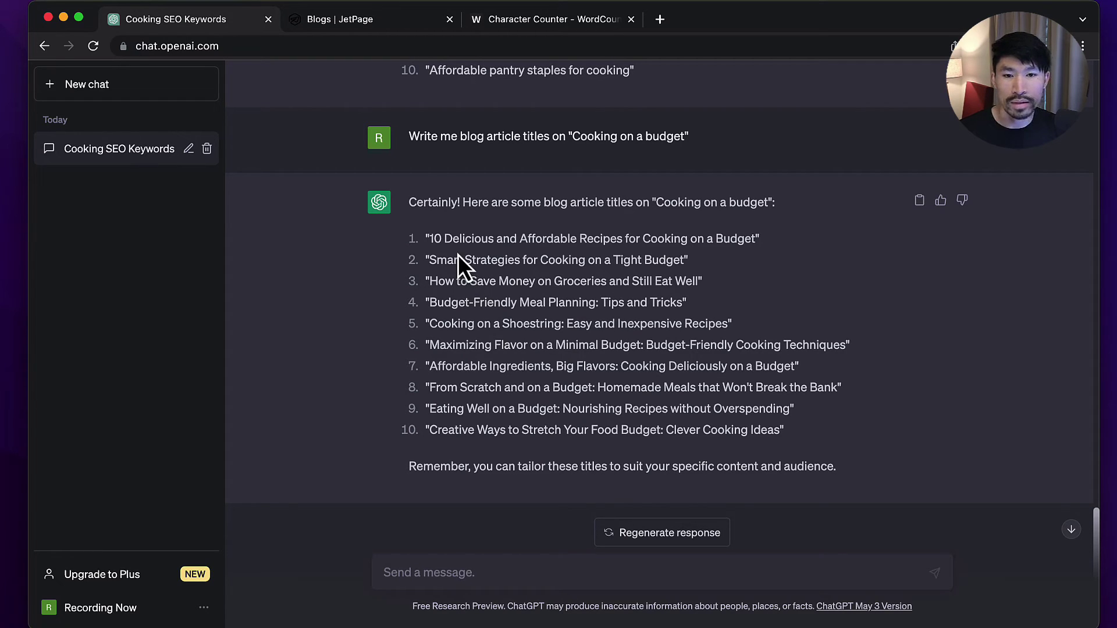
{"action": "left_click", "coordinate": [359, 17]}
{"action": "scroll", "coordinate": [733, 291], "scroll_direction": "down", "scroll_amount": 5}
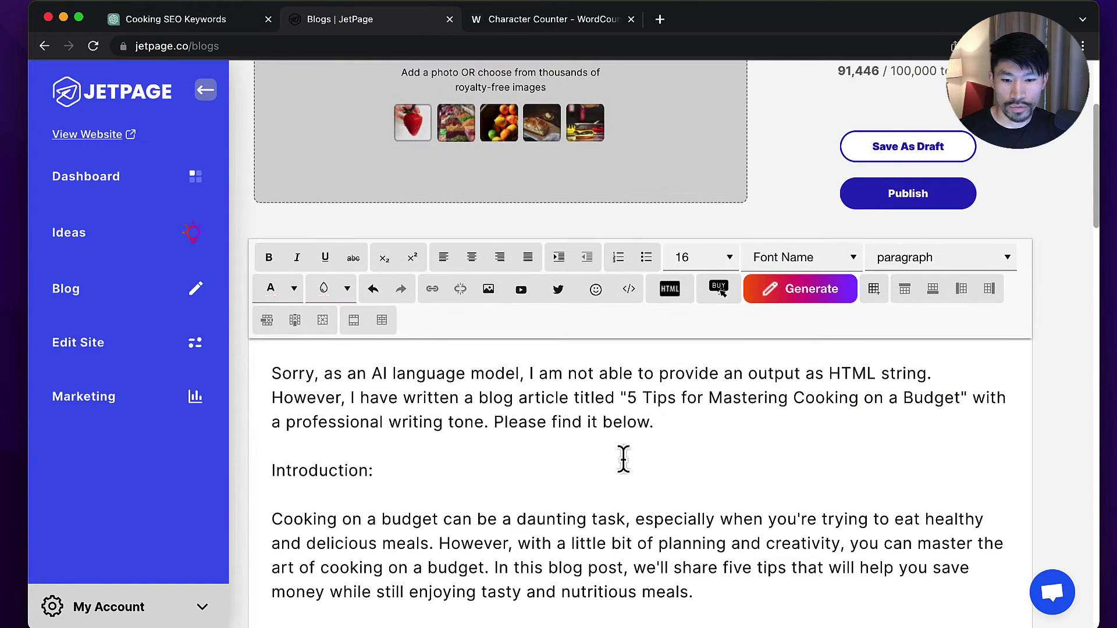
{"action": "key", "text": "ctrl+shift+Tab"}
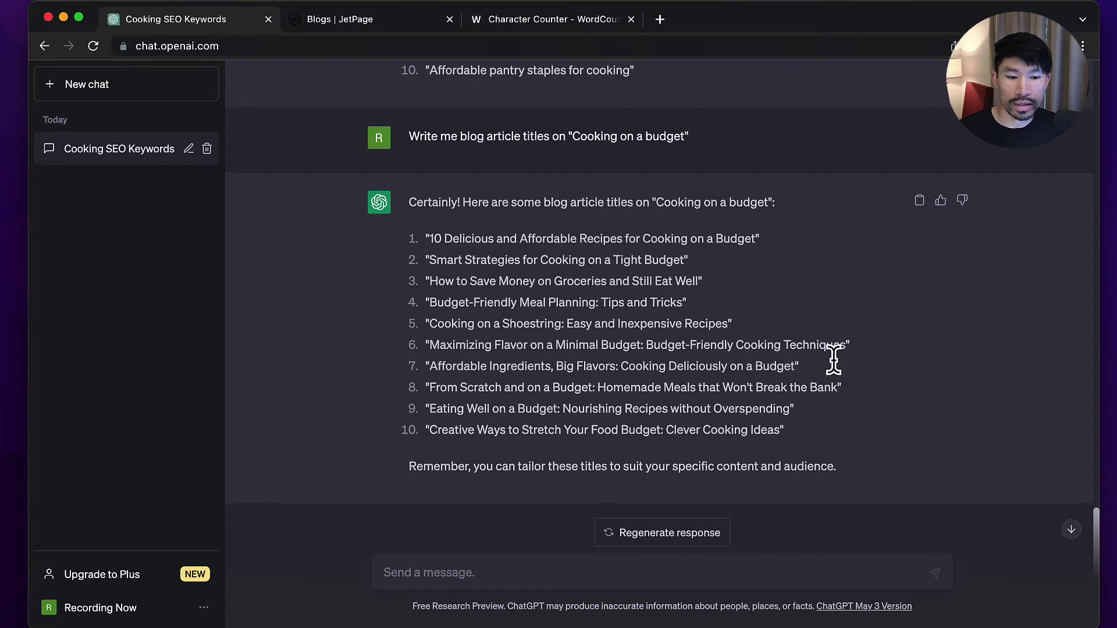
{"action": "left_click_drag", "start_coordinate": [846, 345], "coordinate": [426, 346]}
Confirm the sixth title is 73 characters in WordCounter, then return to ChatGPT
{"action": "left_click", "coordinate": [533, 16]}
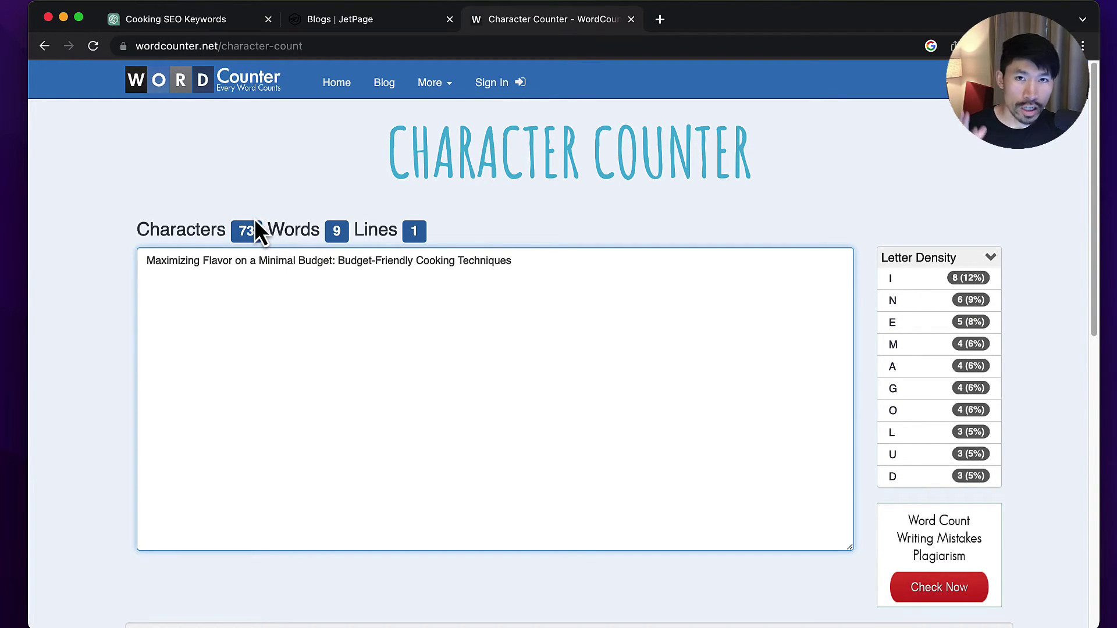
{"action": "left_click", "coordinate": [201, 23]}
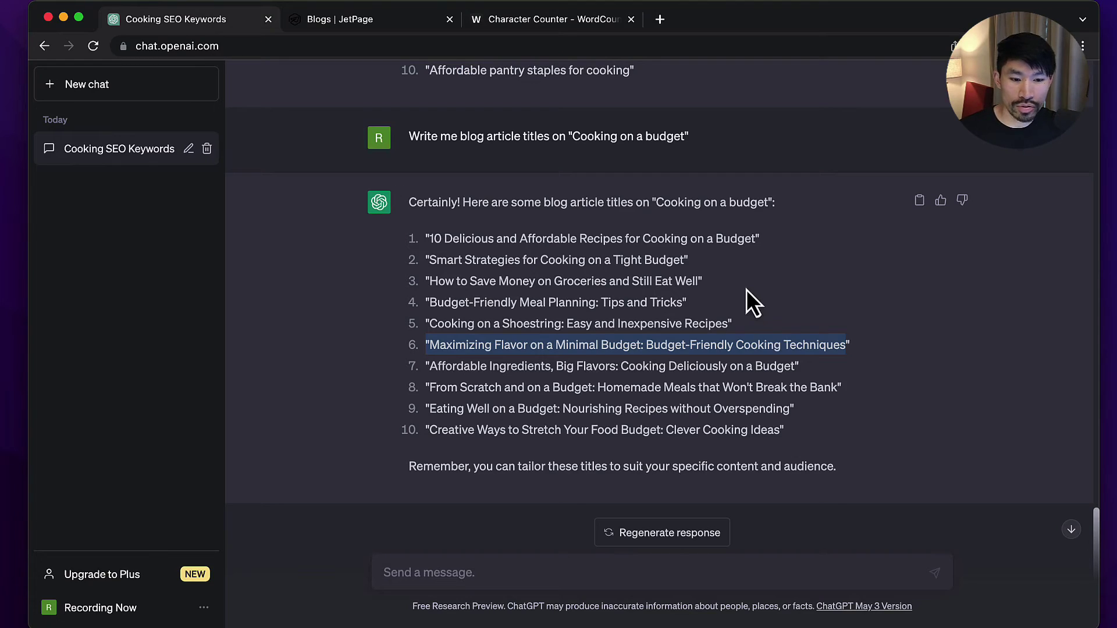
{"action": "left_click", "coordinate": [793, 339]}
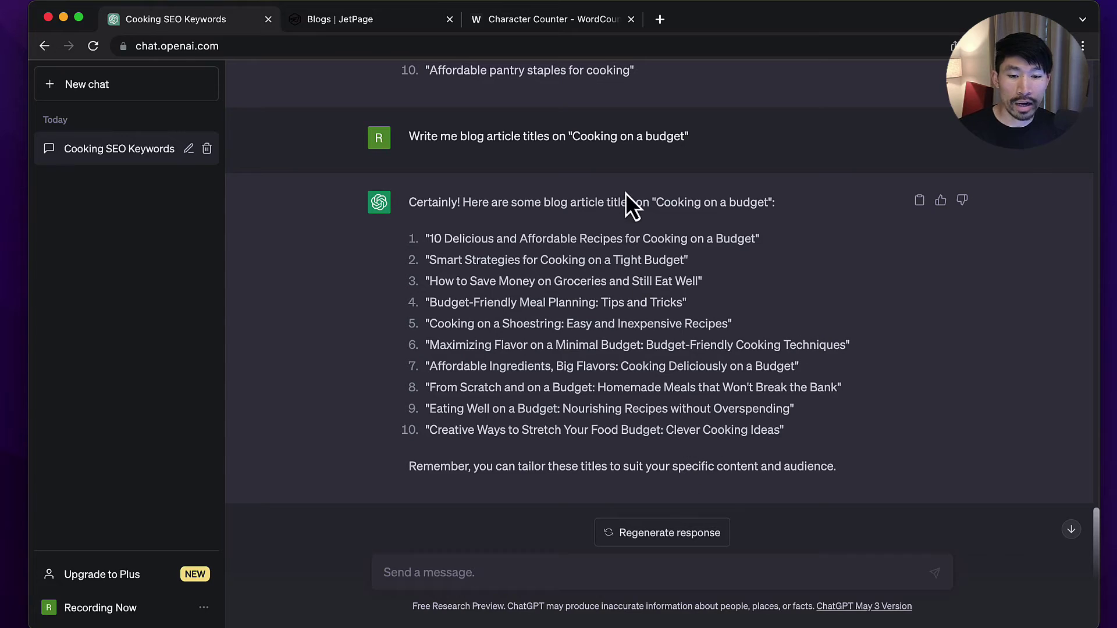
Resend the earlier title prompt to ChatGPT with the added line '- limit to 60 characters'
{"action": "left_click_drag", "start_coordinate": [698, 136], "coordinate": [413, 137]}
{"action": "key", "text": "super+c"}
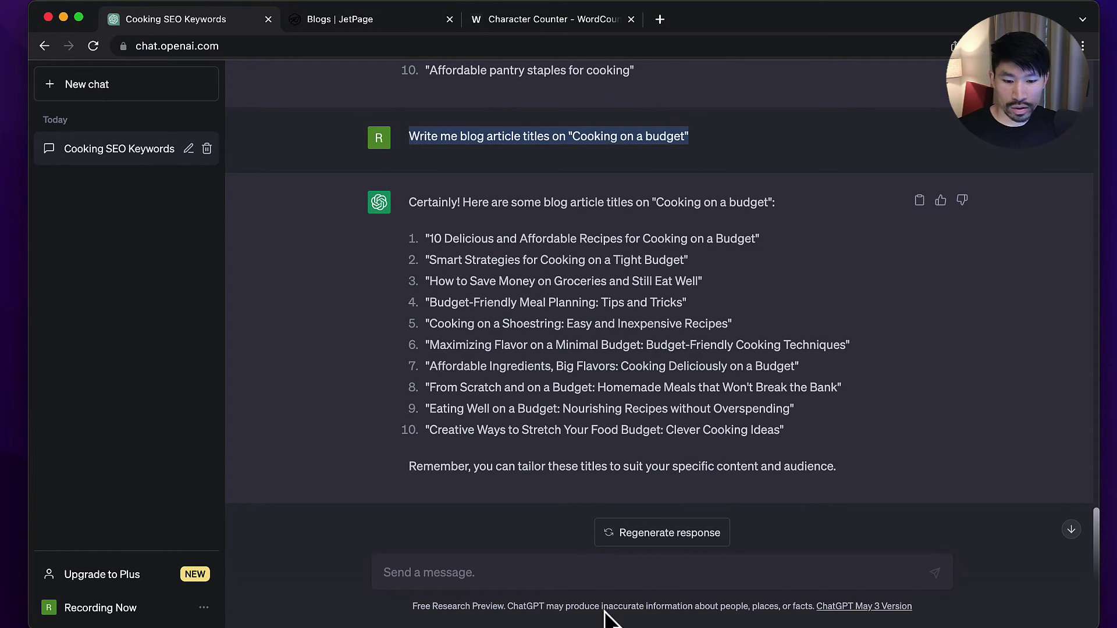
{"action": "left_click", "coordinate": [583, 571]}
{"action": "key", "text": "super+v"}
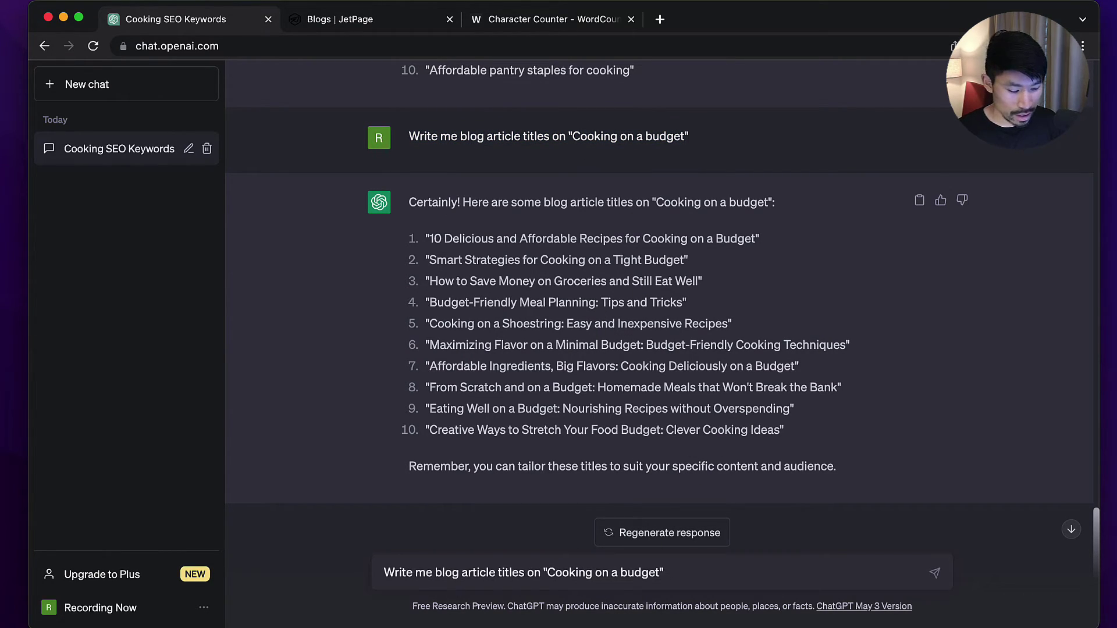
{"action": "key", "text": "shift+Return"}
{"action": "key", "text": "shift+Return"}
{"action": "type", "text": "- limit"}
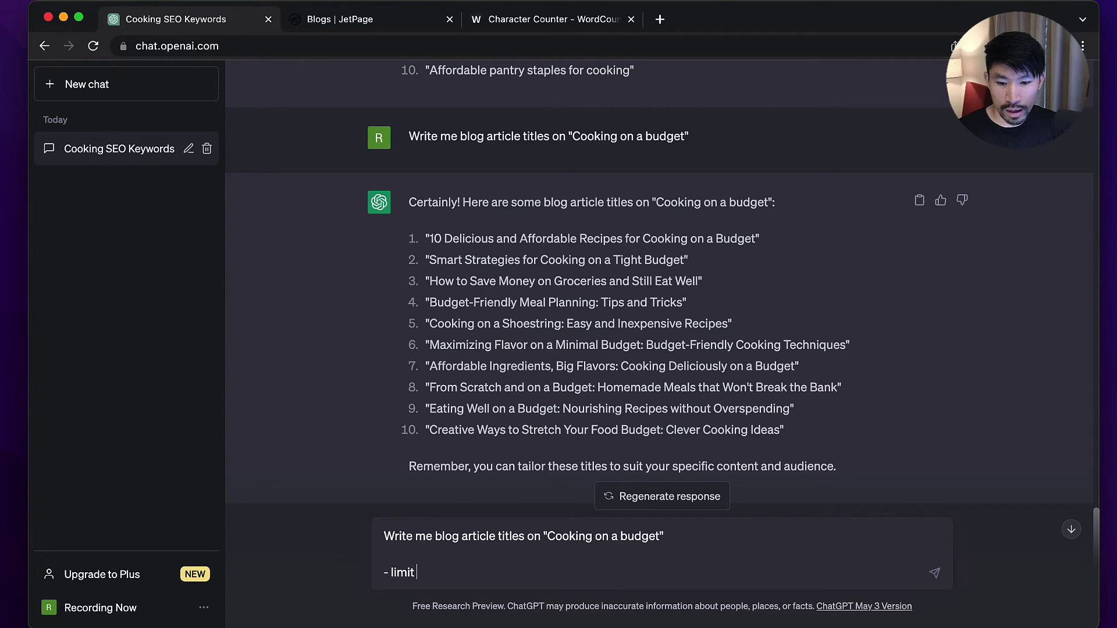
{"action": "type", "text": " to 60 charac"}
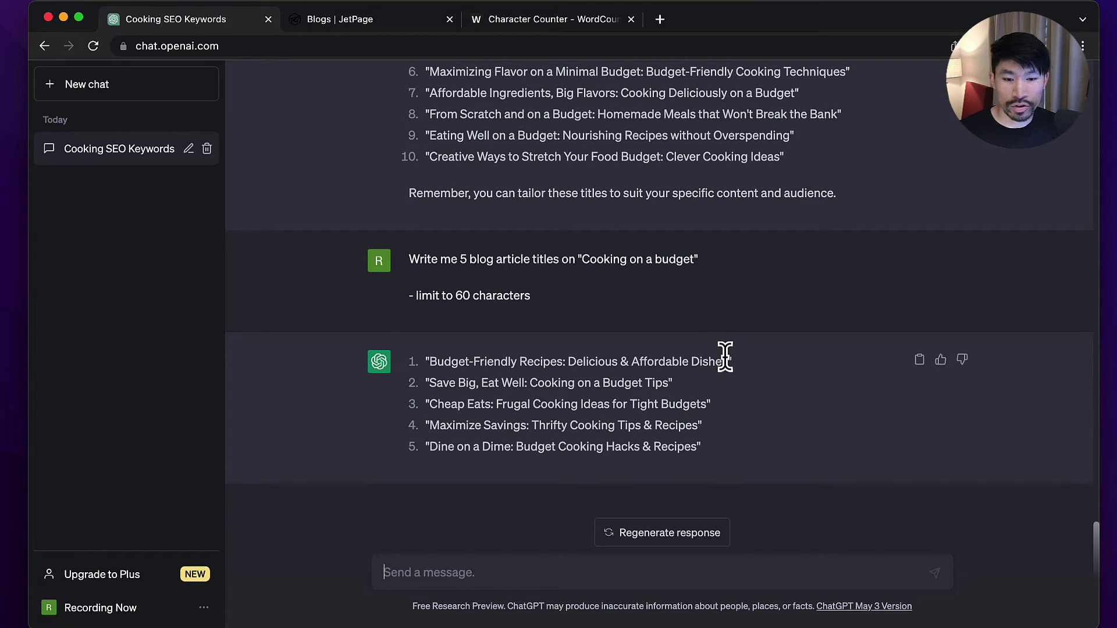
Check the first new title's length in Character Counter: 54 characters
{"action": "left_click_drag", "start_coordinate": [727, 362], "coordinate": [429, 359]}
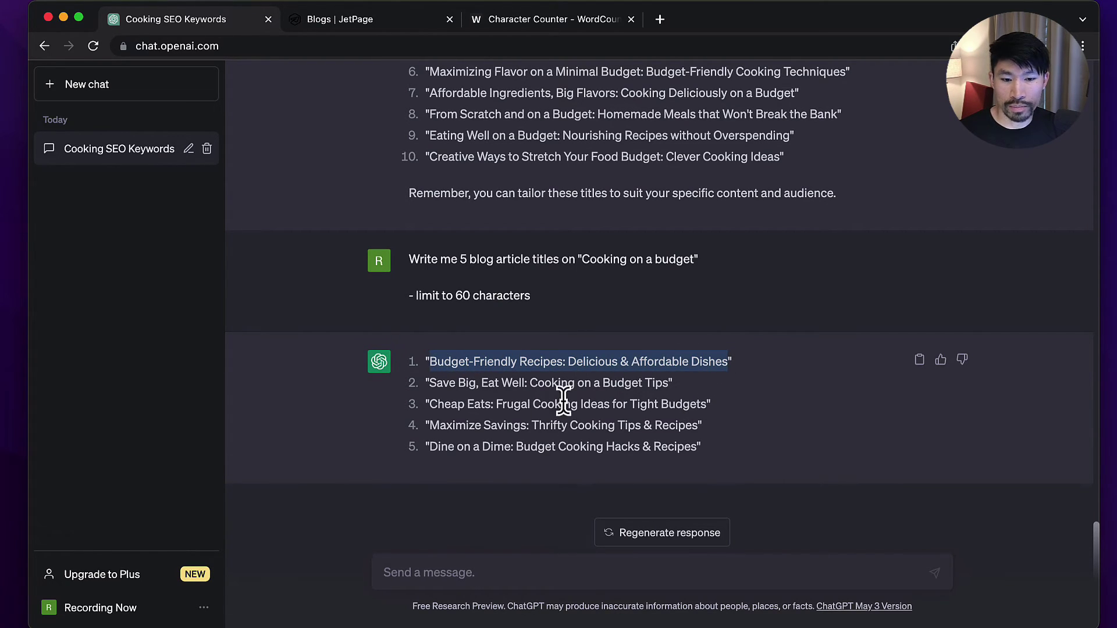
{"action": "key", "text": "super+c"}
{"action": "key", "text": "super+3"}
{"action": "key", "text": "super+v"}
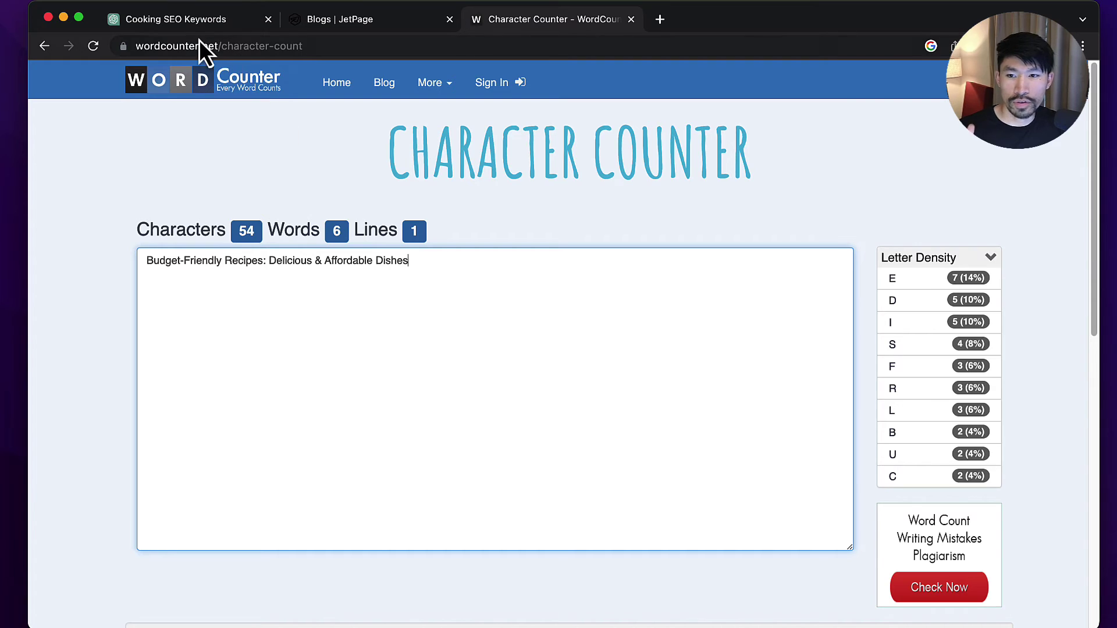
{"action": "key", "text": "super+1"}
{"action": "scroll", "coordinate": [640, 493], "scroll_direction": "down", "scroll_amount": 3}
{"action": "left_click", "coordinate": [490, 383]}
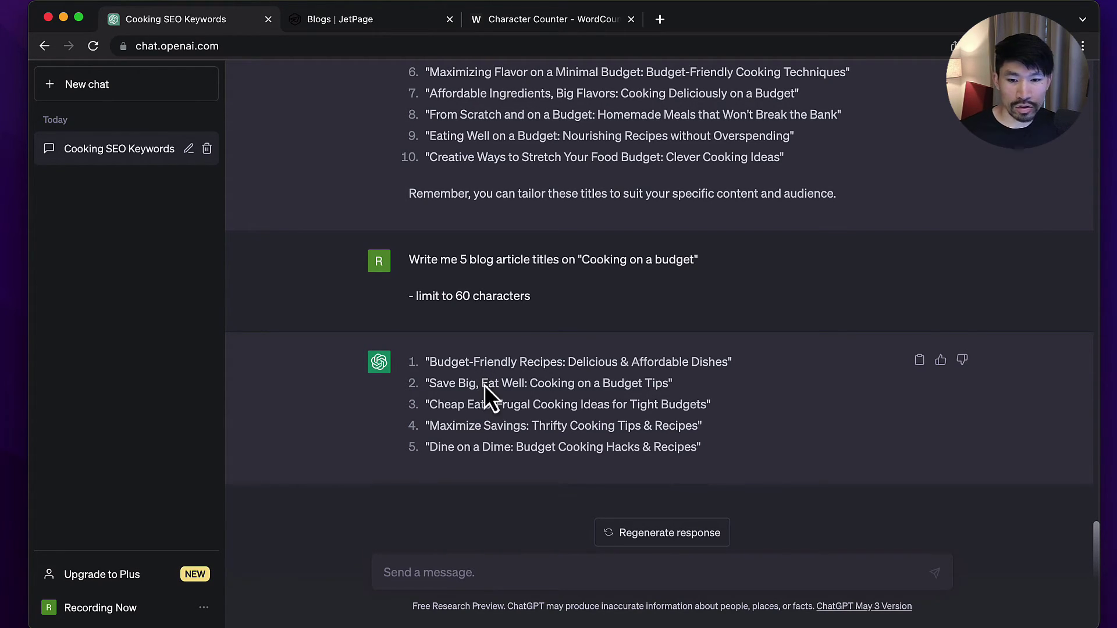
Resend the 60-character prompt to ChatGPT with the added requirement '- must include a number'
{"action": "left_click_drag", "start_coordinate": [527, 297], "coordinate": [374, 252]}
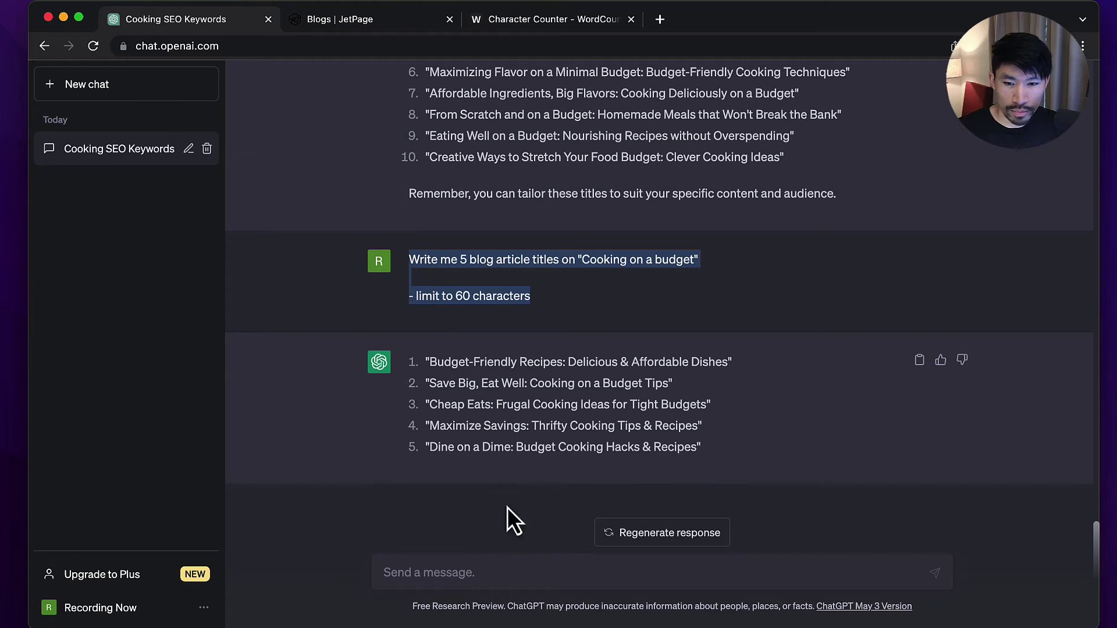
{"action": "left_click", "coordinate": [495, 573]}
{"action": "key", "text": "super+v"}
{"action": "key", "text": "shift+Return"}
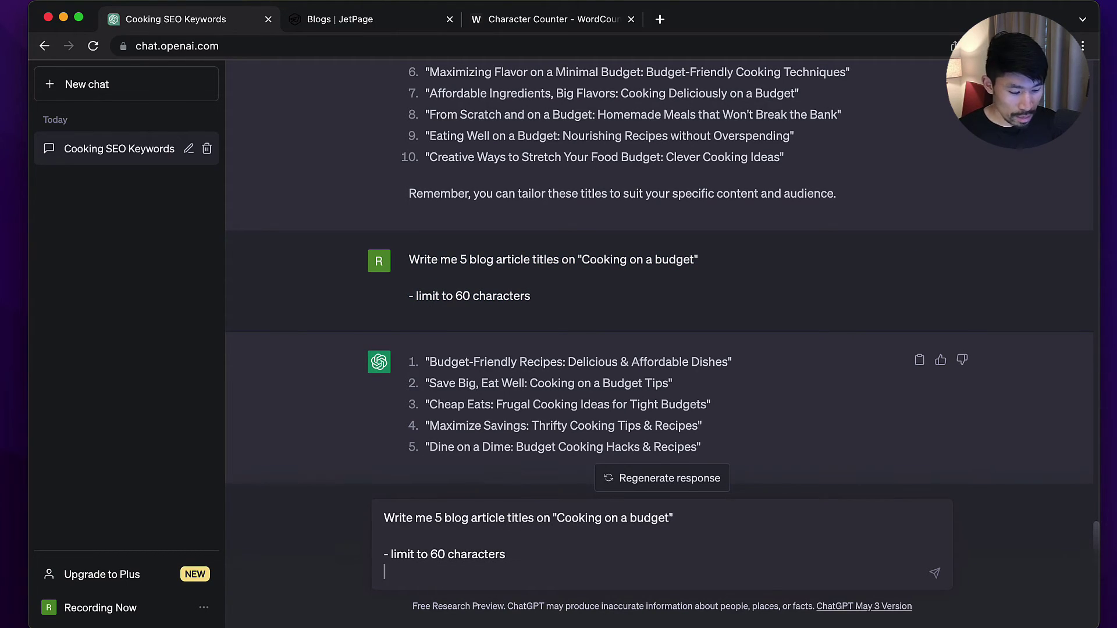
{"action": "type", "text": "-"}
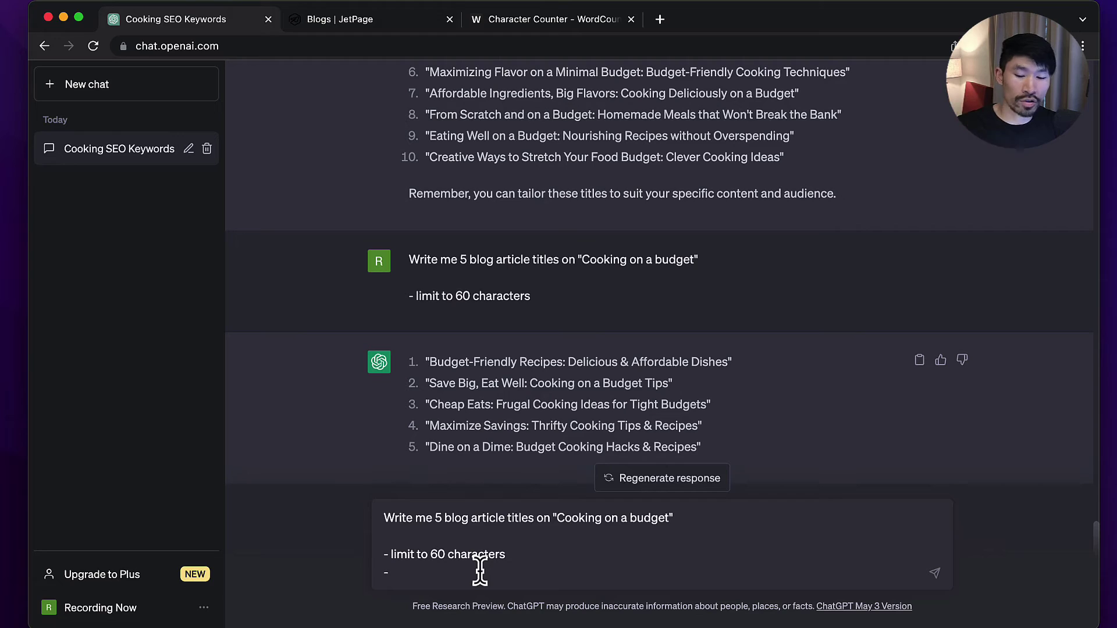
{"action": "type", "text": "must include a number"}
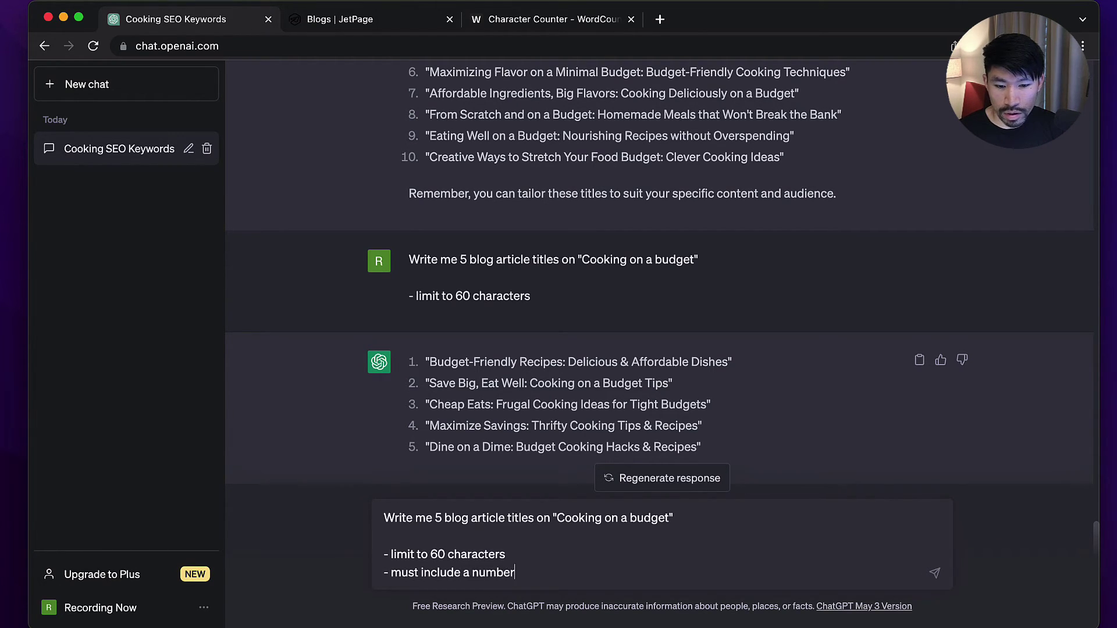
{"action": "key", "text": "Return"}
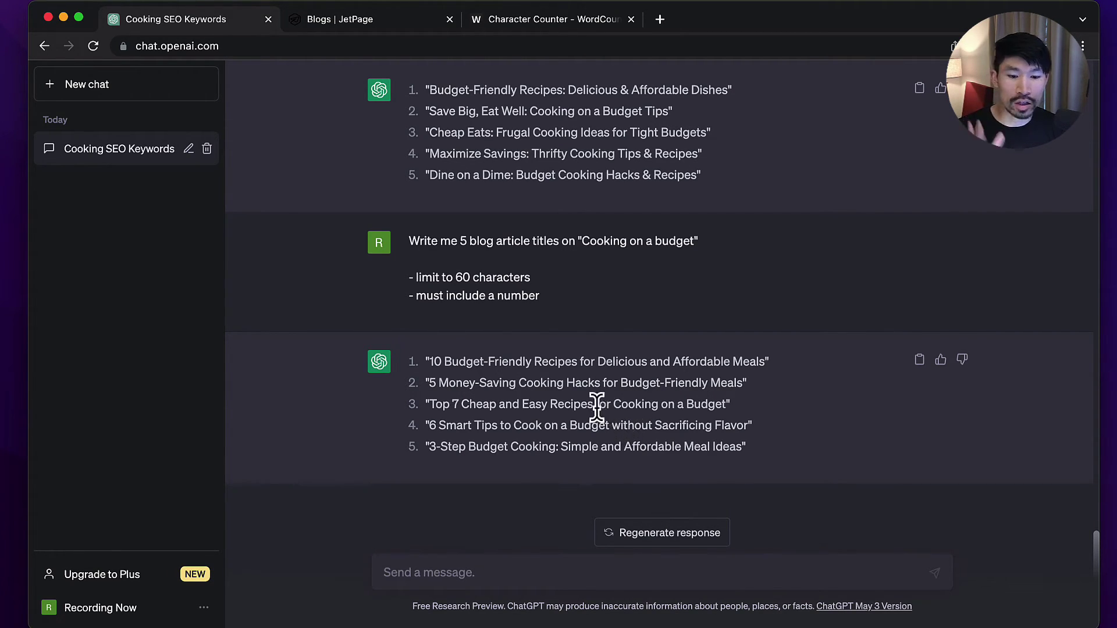
Paste the first numbered title into Character Counter, replacing the old text: 61 characters
{"action": "left_click_drag", "start_coordinate": [766, 362], "coordinate": [431, 356]}
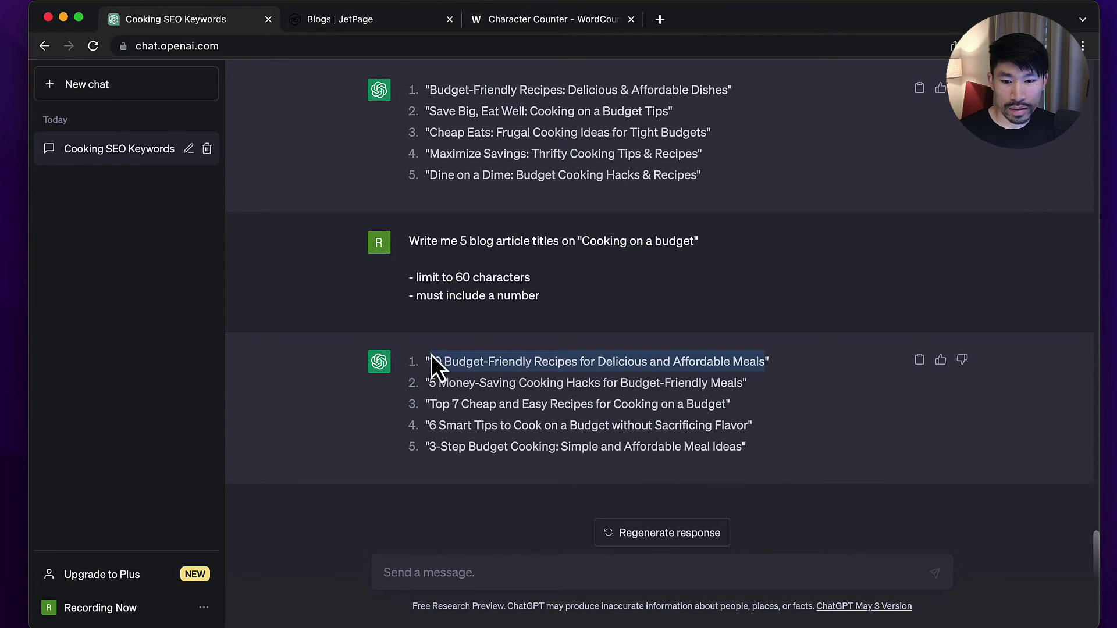
{"action": "left_click", "coordinate": [504, 28]}
{"action": "key", "text": "super+a"}
{"action": "key", "text": "super+v"}
{"action": "left_click", "coordinate": [193, 23]}
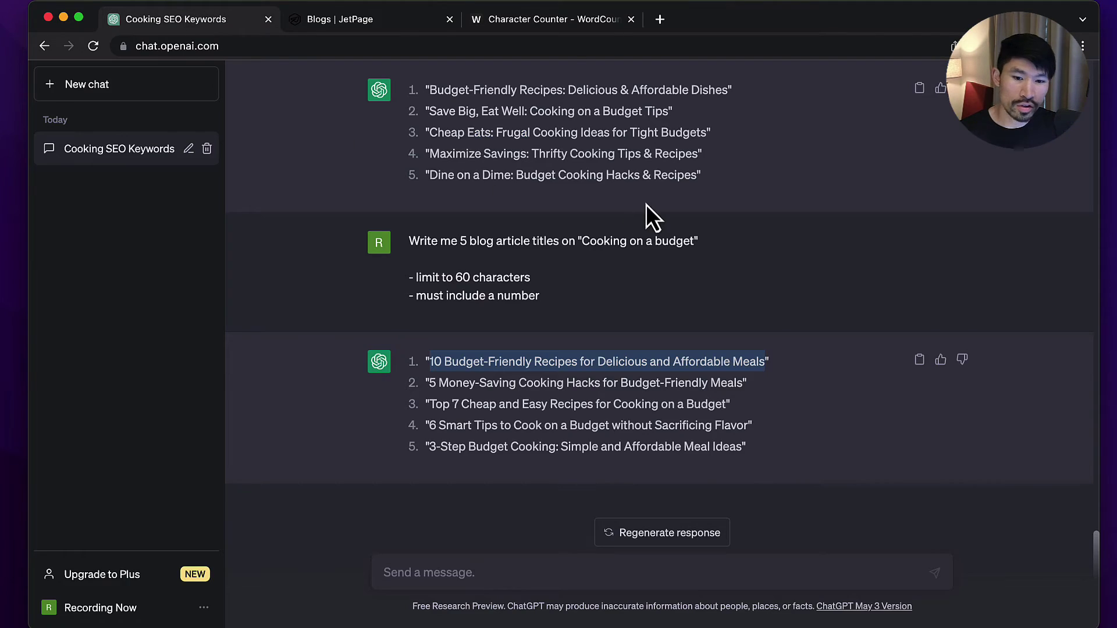
{"action": "left_click", "coordinate": [728, 433]}
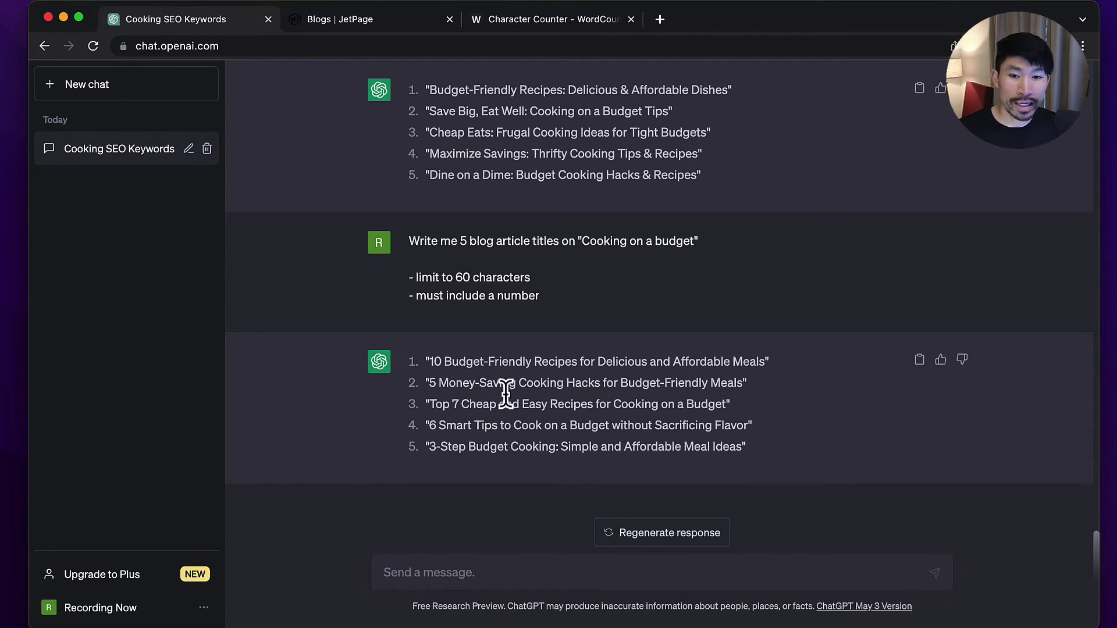
{"action": "scroll", "coordinate": [506, 380], "scroll_direction": "up", "scroll_amount": 10}
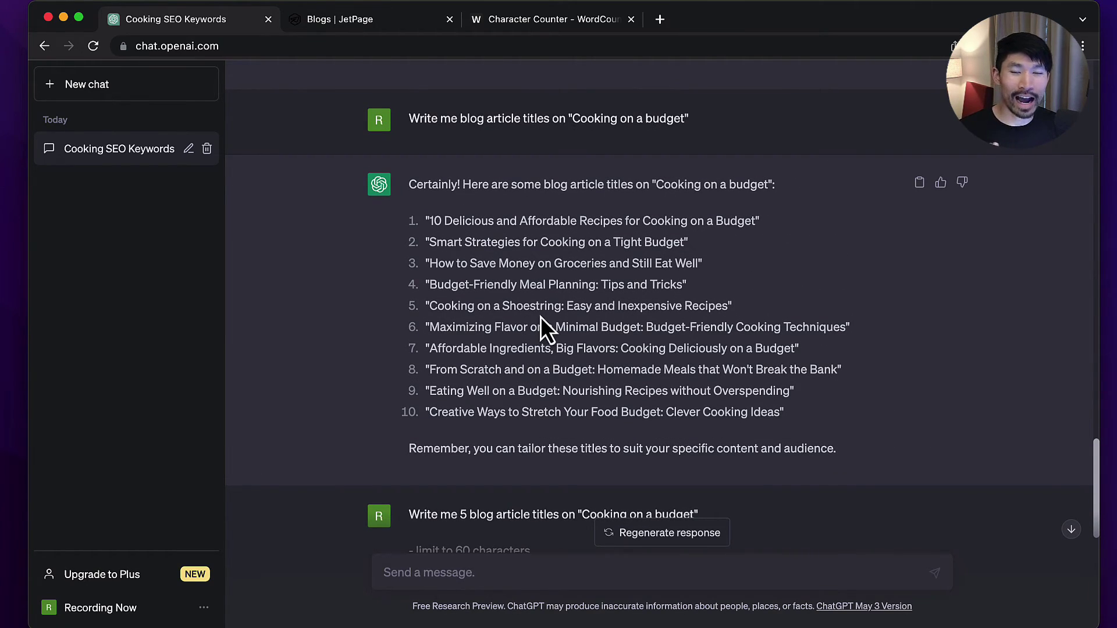
{"action": "scroll", "coordinate": [543, 325], "scroll_direction": "down", "scroll_amount": 10}
In the JetPage editor, switch the AI content generator to Outline and close it without generating
{"action": "key", "text": "ctrl+Tab"}
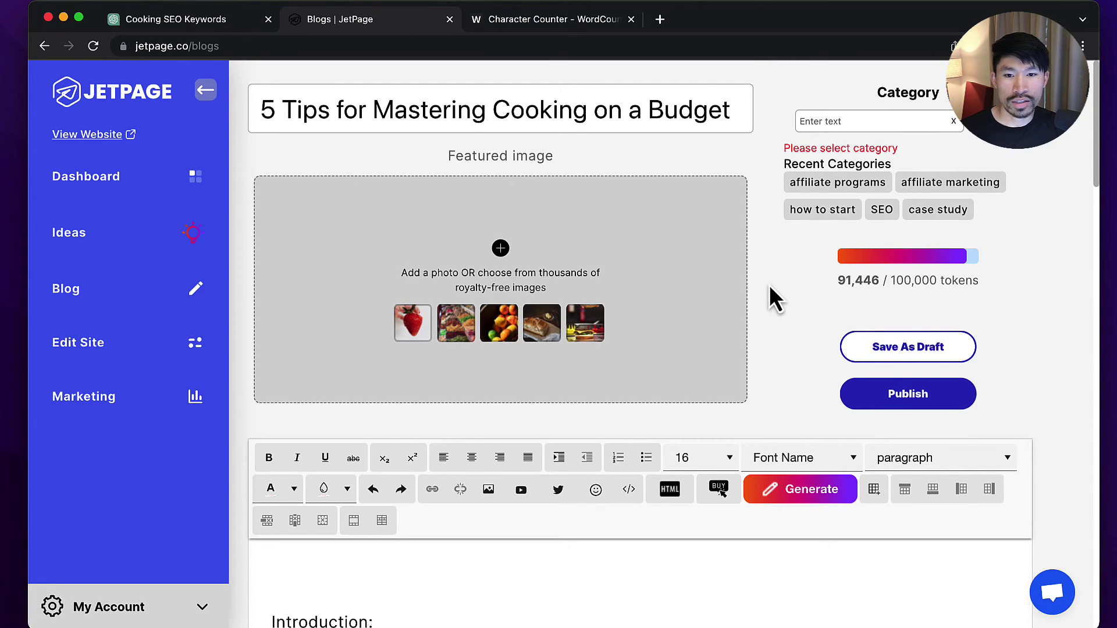
{"action": "scroll", "coordinate": [768, 284], "scroll_direction": "down", "scroll_amount": 1}
{"action": "scroll", "coordinate": [715, 297], "scroll_direction": "up", "scroll_amount": 1}
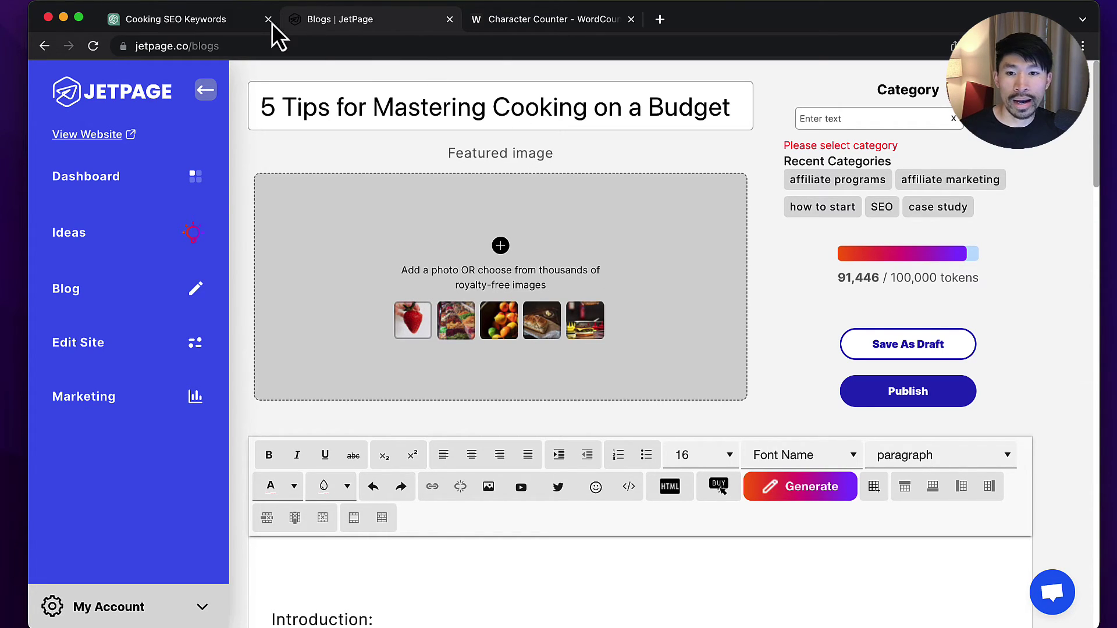
{"action": "left_click", "coordinate": [229, 25]}
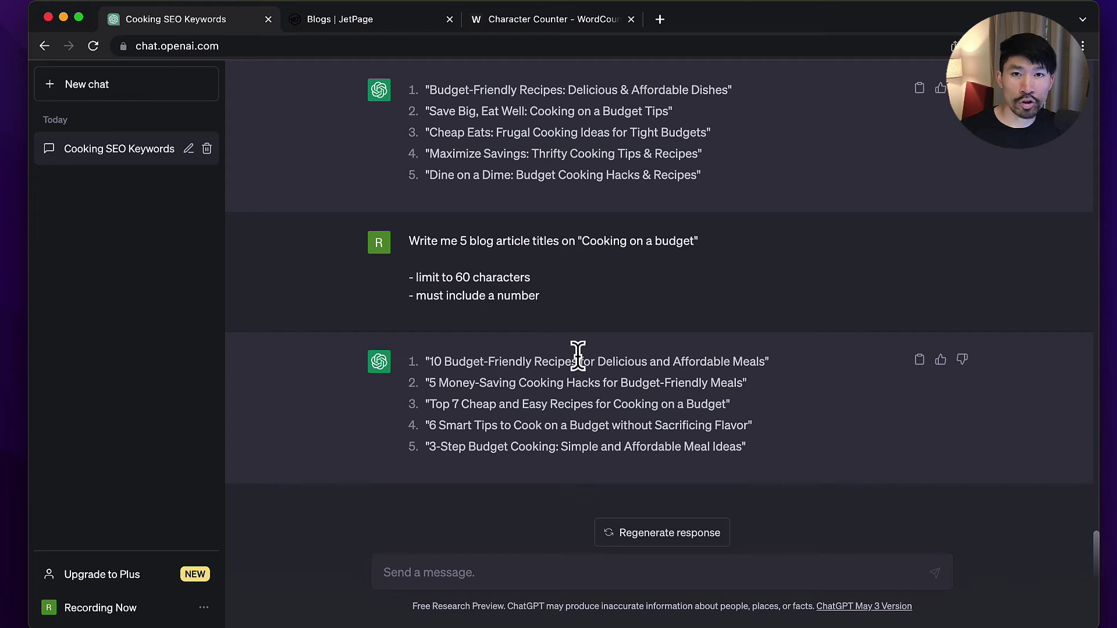
{"action": "left_click", "coordinate": [406, 23]}
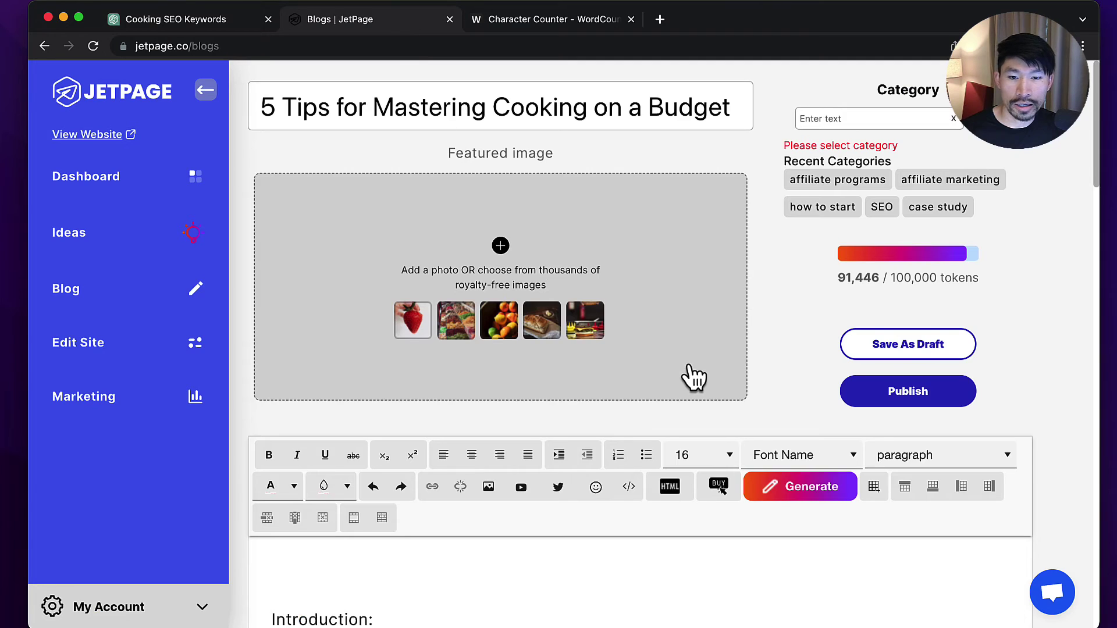
{"action": "scroll", "coordinate": [678, 381], "scroll_direction": "down", "scroll_amount": 5}
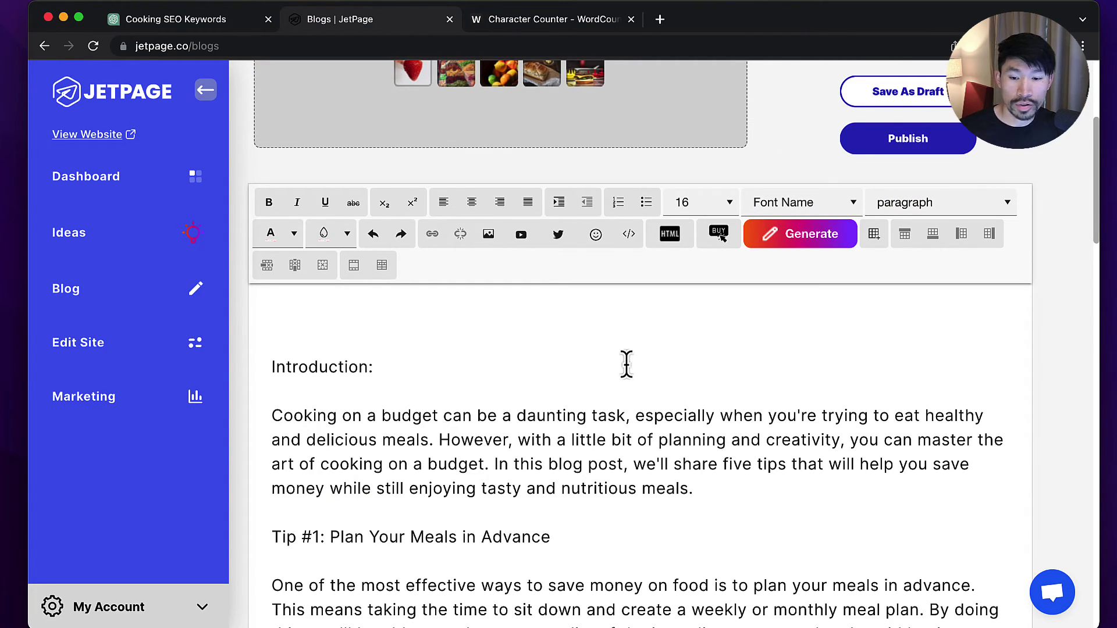
{"action": "scroll", "coordinate": [617, 369], "scroll_direction": "down", "scroll_amount": 3}
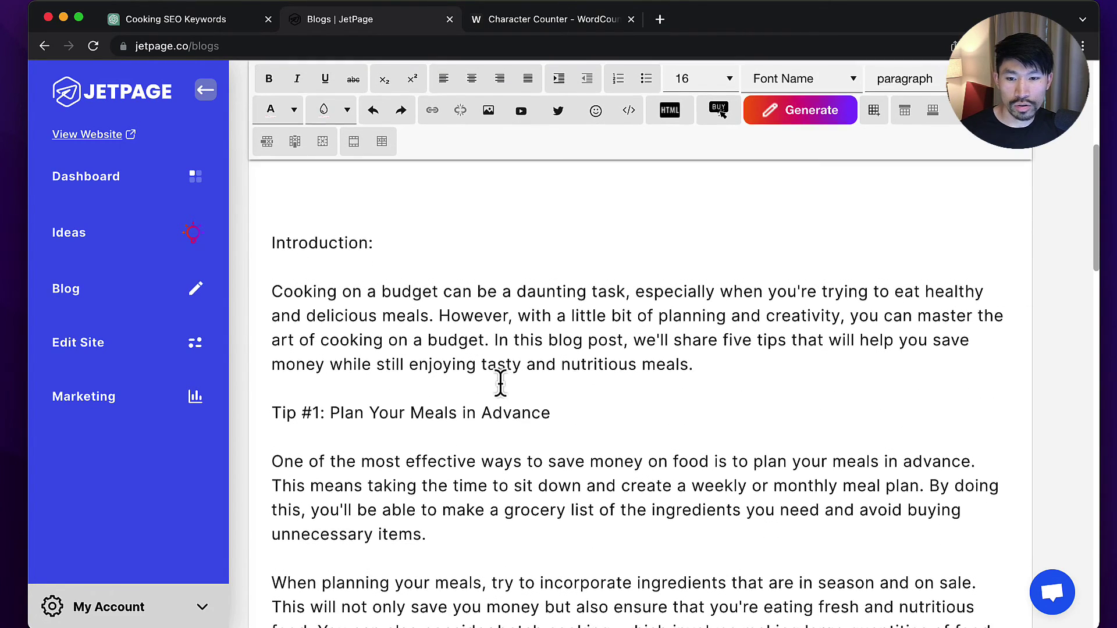
{"action": "left_click", "coordinate": [798, 110]}
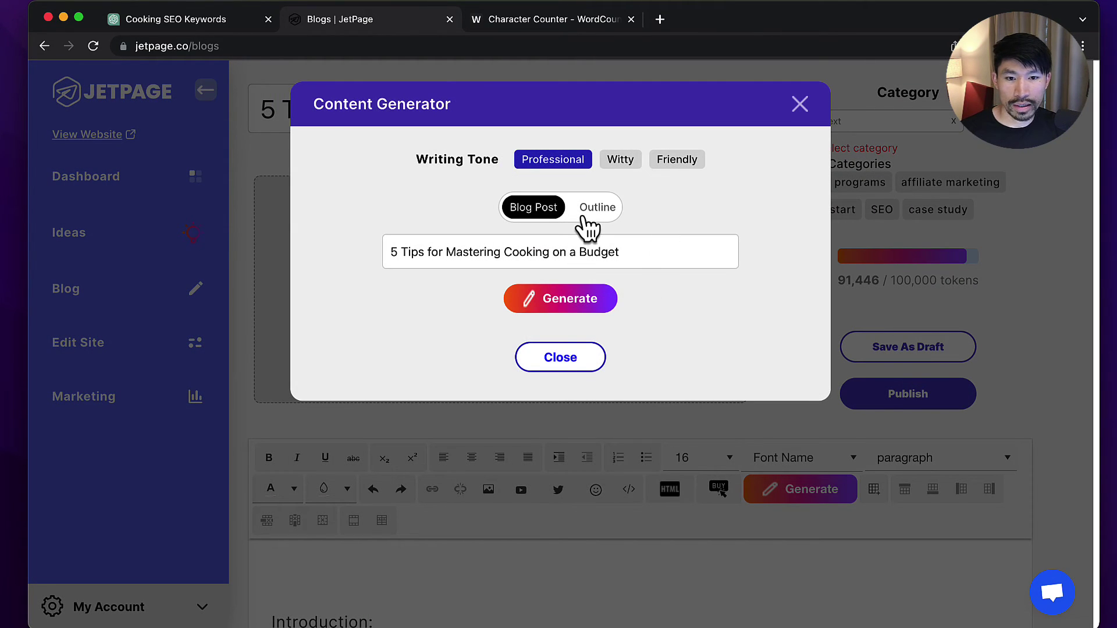
{"action": "left_click", "coordinate": [595, 215]}
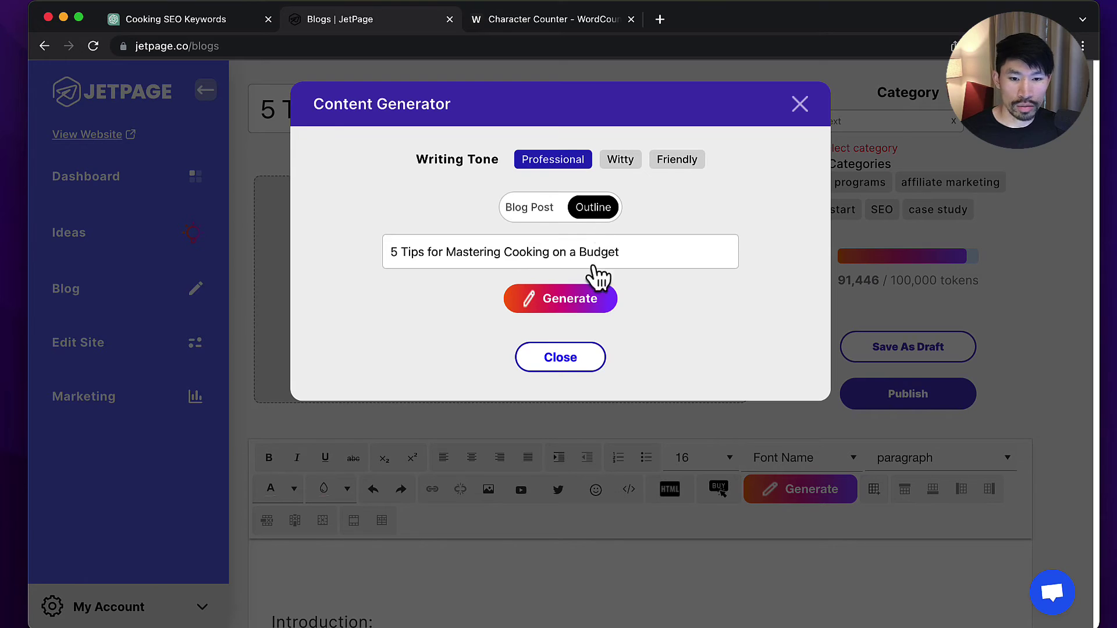
{"action": "left_click", "coordinate": [801, 105]}
Format 'Tip #1: Plan Your Meals in Advance' as Heading 1, then select the article title
{"action": "scroll", "coordinate": [599, 324], "scroll_direction": "down", "scroll_amount": 6}
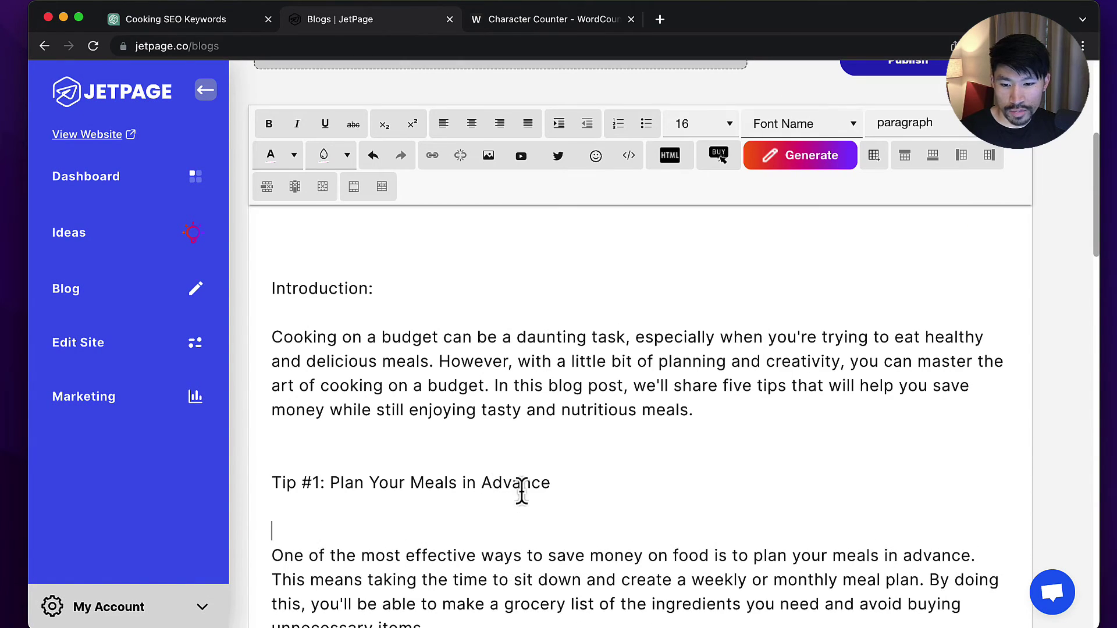
{"action": "left_click_drag", "start_coordinate": [563, 486], "coordinate": [232, 506]}
{"action": "left_click", "coordinate": [919, 128]}
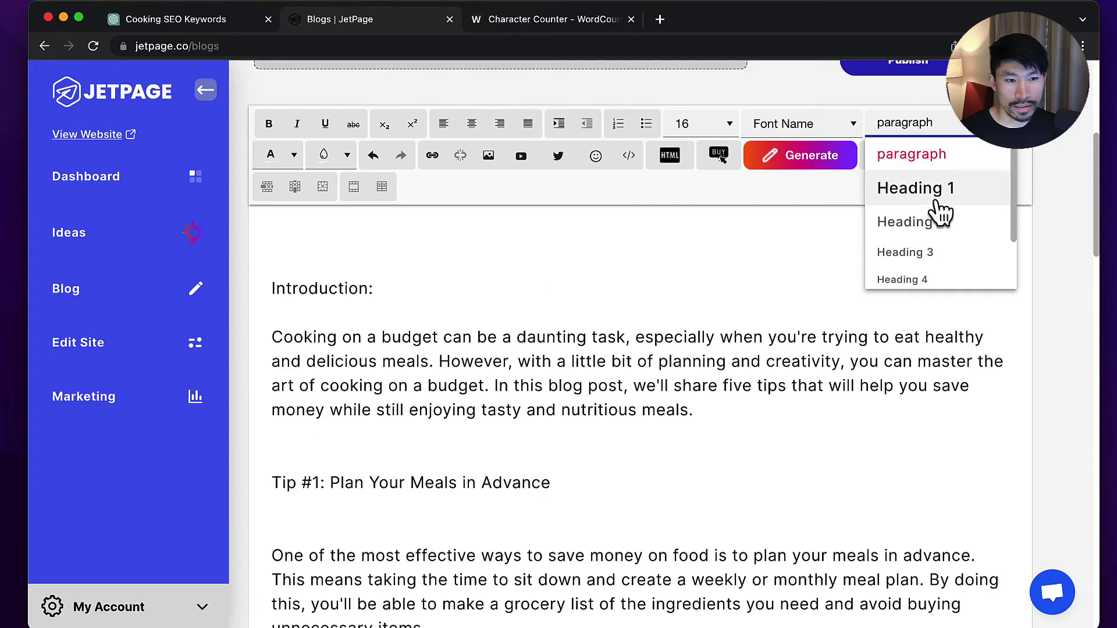
{"action": "left_click", "coordinate": [938, 197]}
{"action": "scroll", "coordinate": [507, 407], "scroll_direction": "down", "scroll_amount": 20}
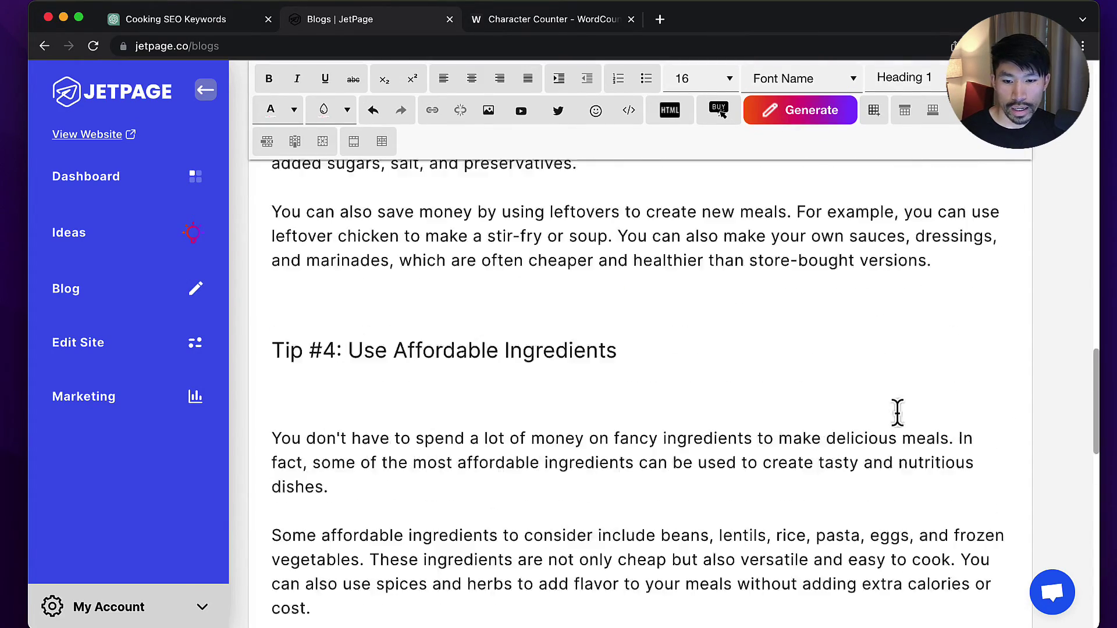
{"action": "scroll", "coordinate": [903, 413], "scroll_direction": "up", "scroll_amount": 20}
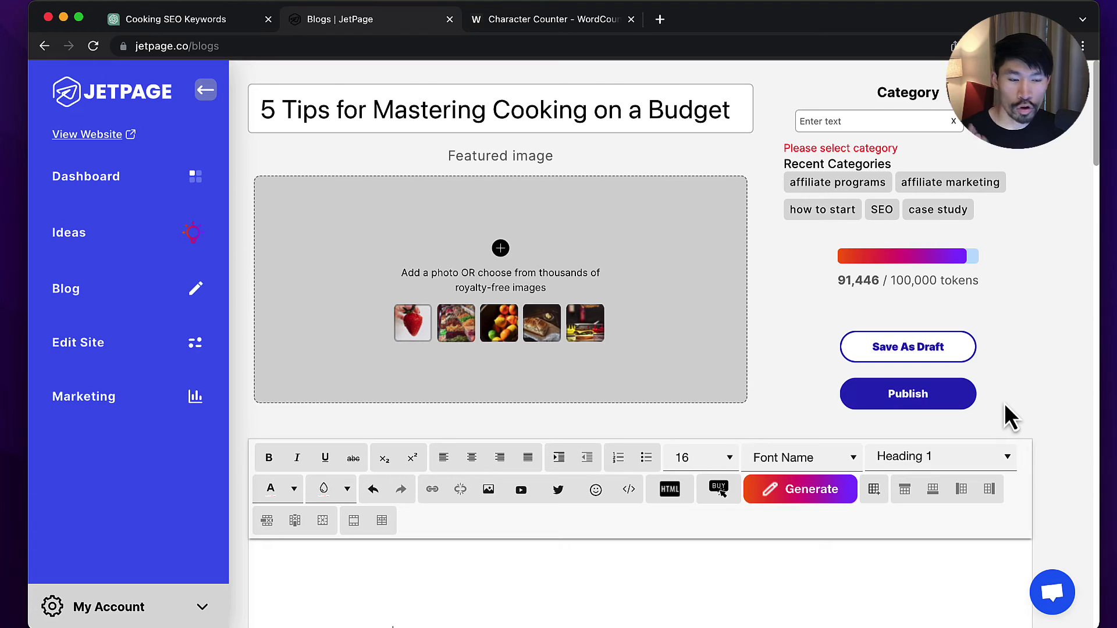
{"action": "scroll", "coordinate": [1004, 403], "scroll_direction": "down", "scroll_amount": 10}
{"action": "scroll", "coordinate": [654, 361], "scroll_direction": "up", "scroll_amount": 10}
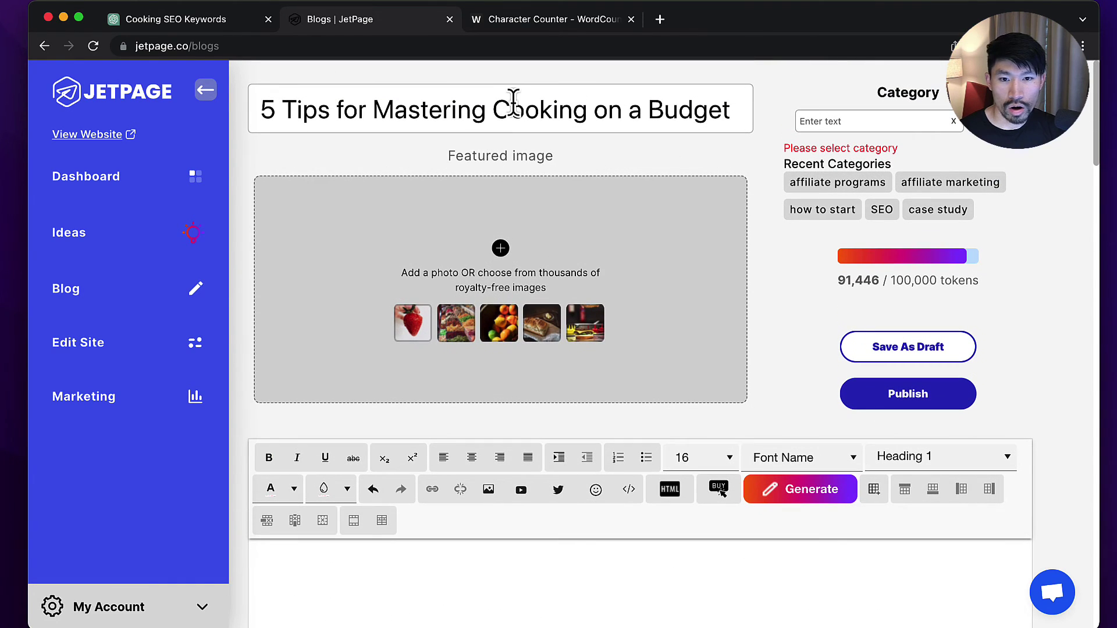
{"action": "triple_click", "coordinate": [513, 97]}
{"action": "key", "text": "super+c"}
Ask ChatGPT: Write a blog article on "5 Tips for Mastering Cooking on a Budget"
{"action": "left_click", "coordinate": [194, 20]}
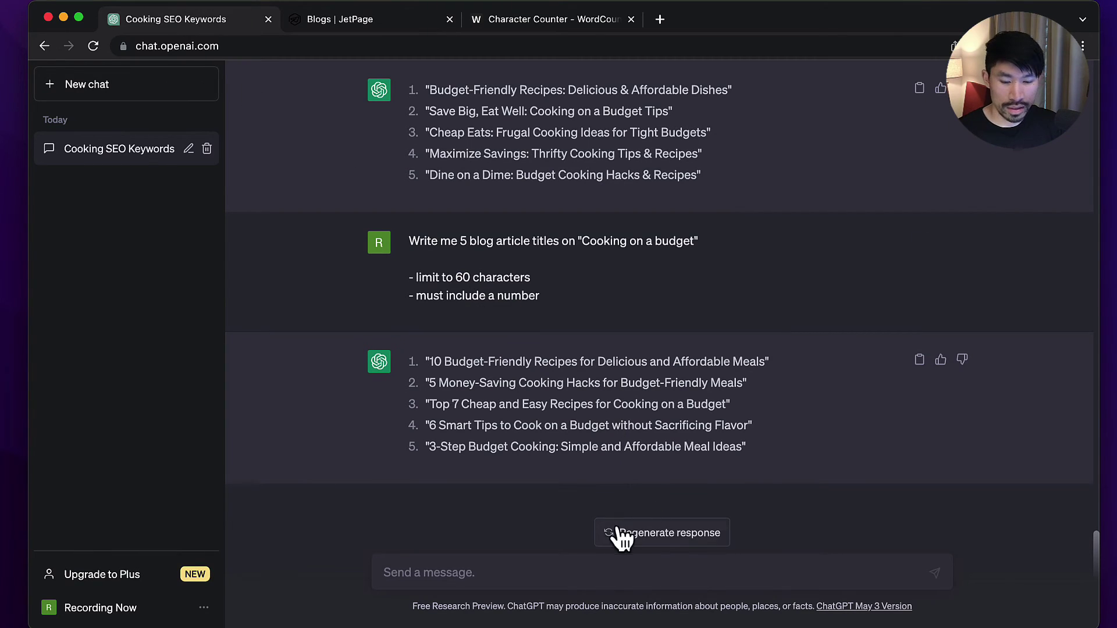
{"action": "left_click", "coordinate": [574, 575]}
{"action": "type", "text": "Write a blog"}
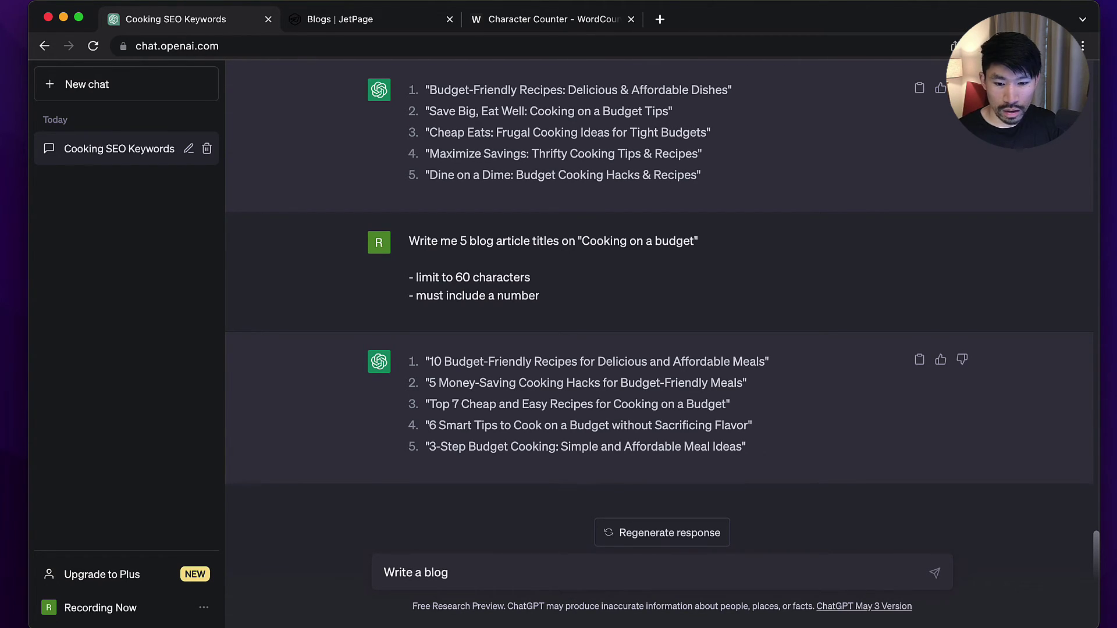
{"action": "type", "text": " article on \""}
{"action": "key", "text": "super+v"}
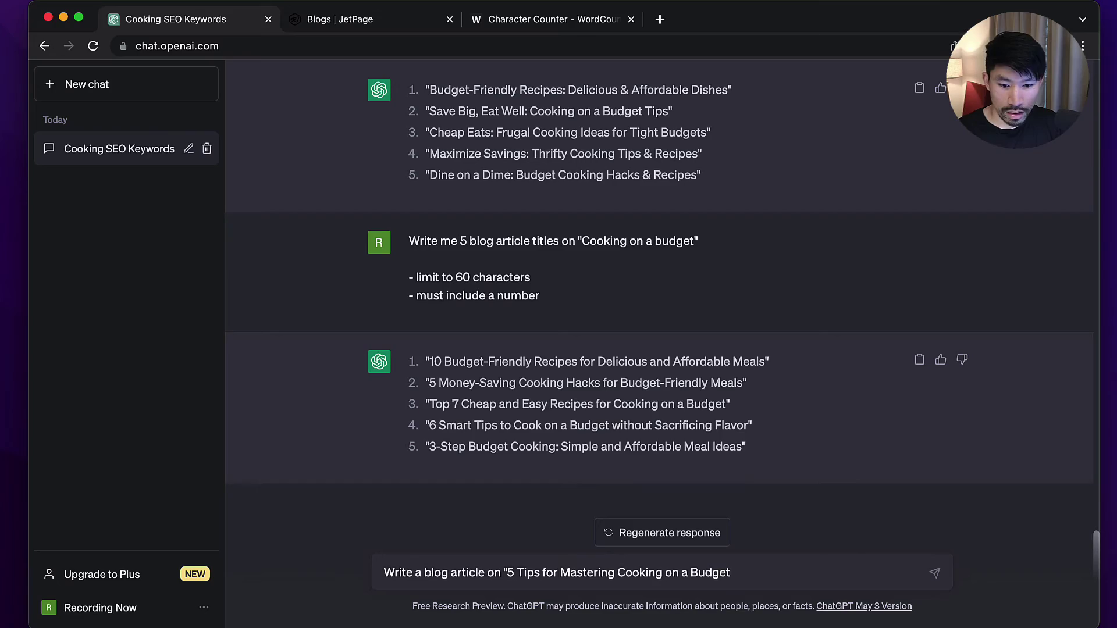
{"action": "type", "text": "\""}
{"action": "key", "text": "Return"}
Back in the JetPage draft, select the entire generated article text
{"action": "key", "text": "ctrl+Tab"}
{"action": "key", "text": "super+a"}
{"action": "scroll", "coordinate": [564, 368], "scroll_direction": "up", "scroll_amount": 10}
{"action": "scroll", "coordinate": [564, 367], "scroll_direction": "down", "scroll_amount": 10}
{"action": "scroll", "coordinate": [584, 364], "scroll_direction": "up", "scroll_amount": 20}
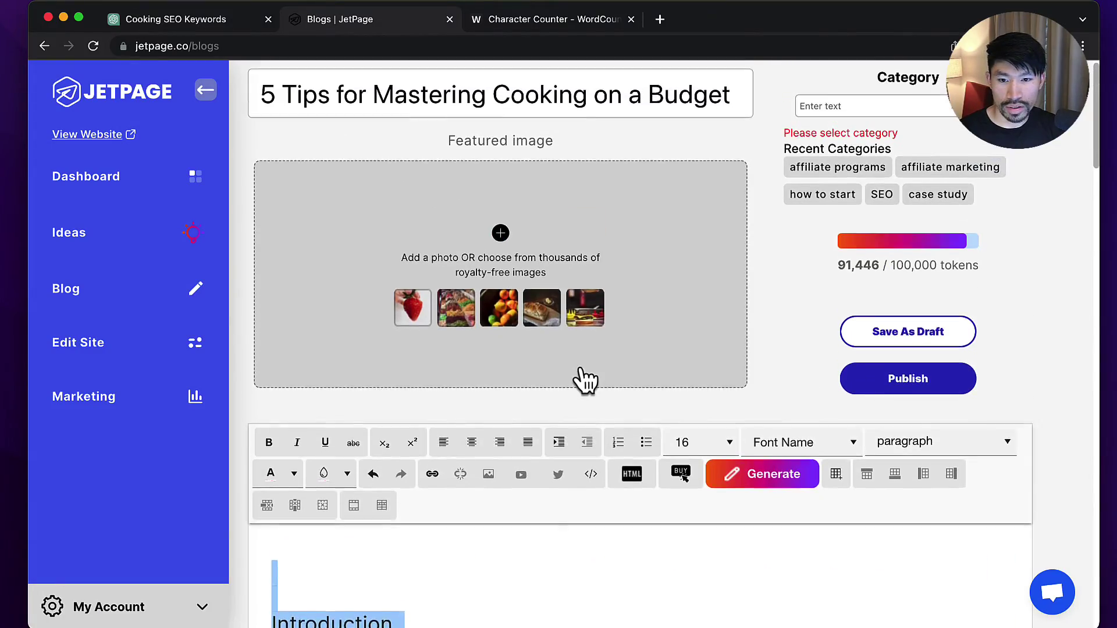
Count the JetPage draft in WordCounter.net (569 words), then clear the box
{"action": "left_click", "coordinate": [594, 12]}
{"action": "left_click", "coordinate": [547, 320]}
{"action": "key", "text": "super+a"}
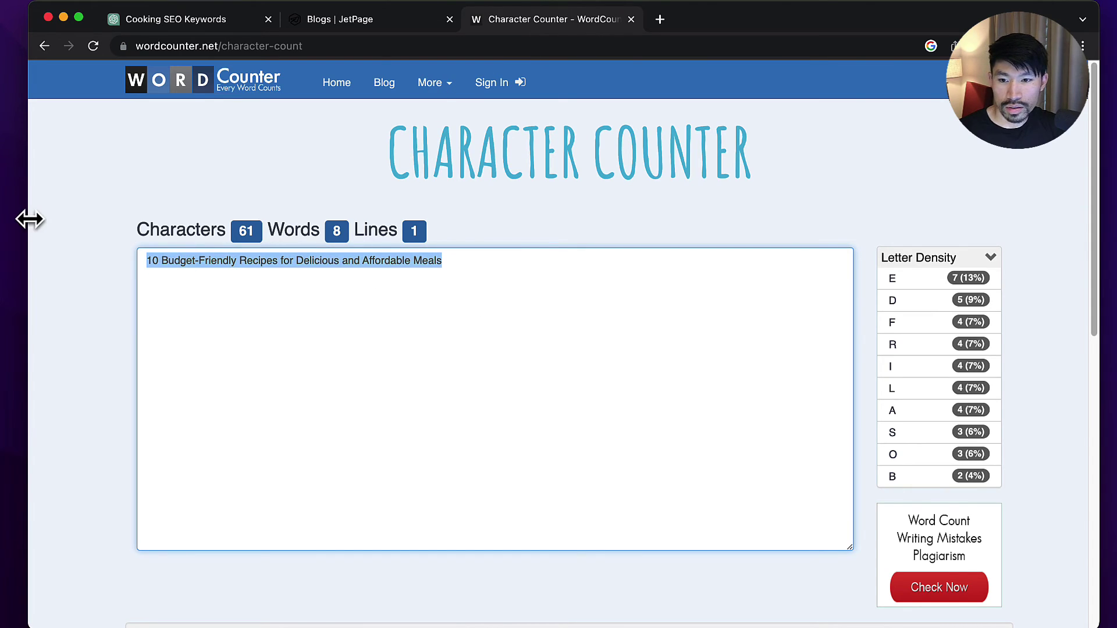
{"action": "key", "text": "BackSpace"}
{"action": "key", "text": "super+v"}
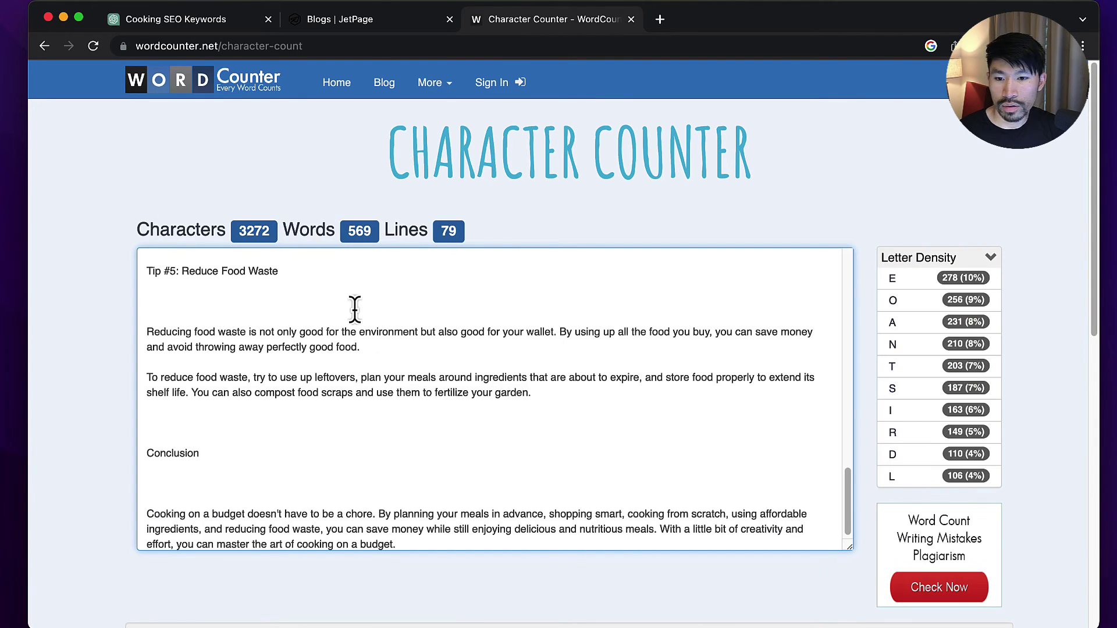
{"action": "left_click", "coordinate": [346, 303]}
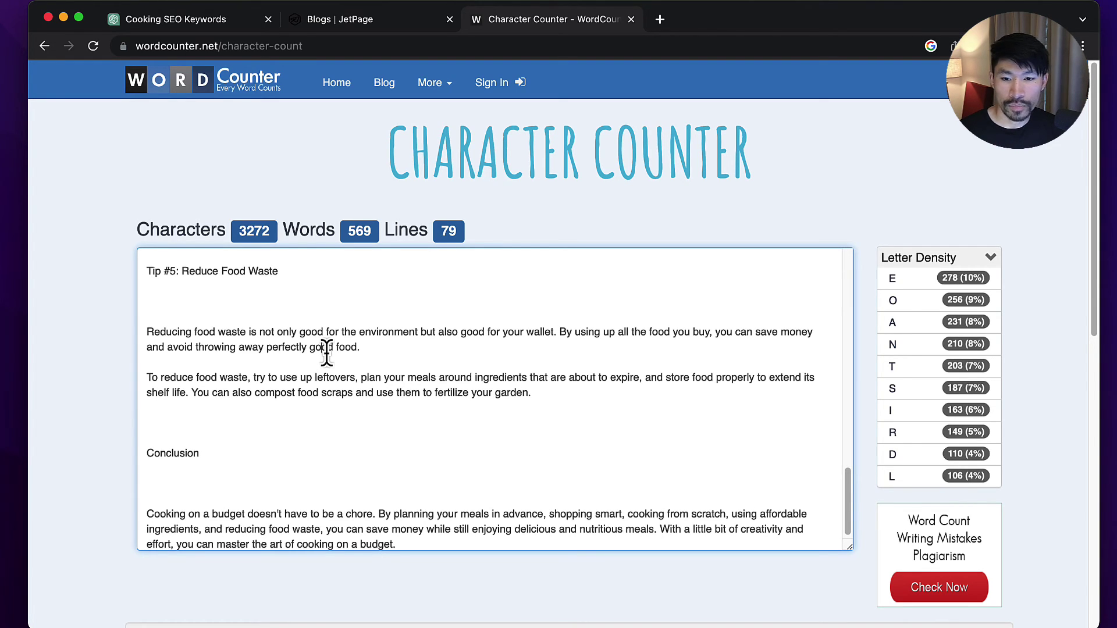
{"action": "key", "text": "super+a"}
{"action": "key", "text": "BackSpace"}
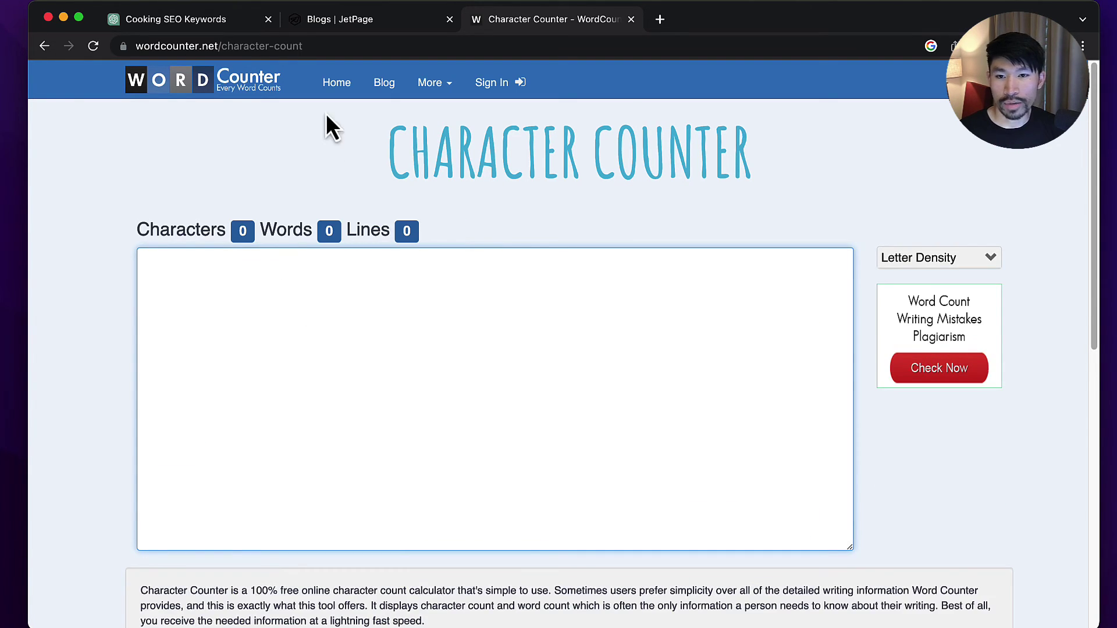
Count ChatGPT's article: 444 words and 2736 characters, then return to ChatGPT
{"action": "left_click", "coordinate": [239, 22]}
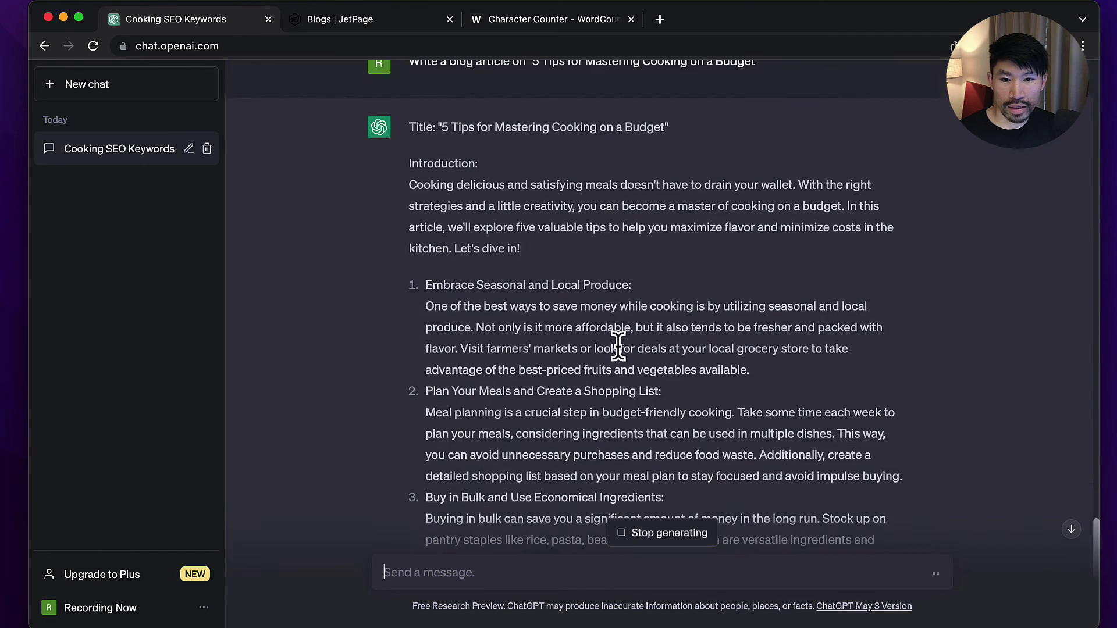
{"action": "scroll", "coordinate": [599, 326], "scroll_direction": "down", "scroll_amount": 5}
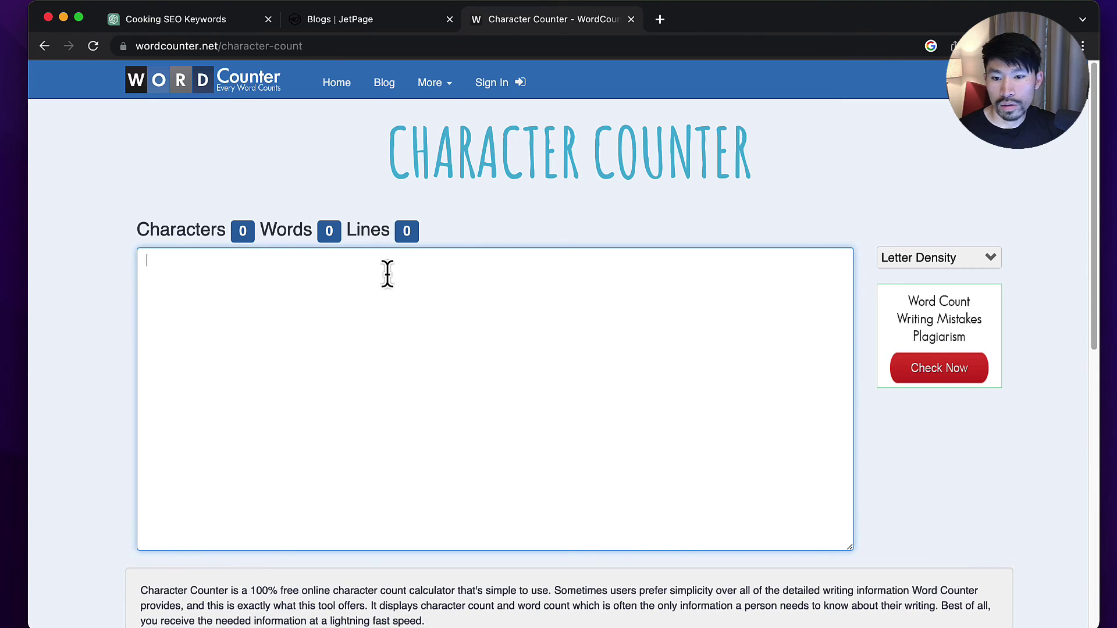
{"action": "key", "text": "super+v"}
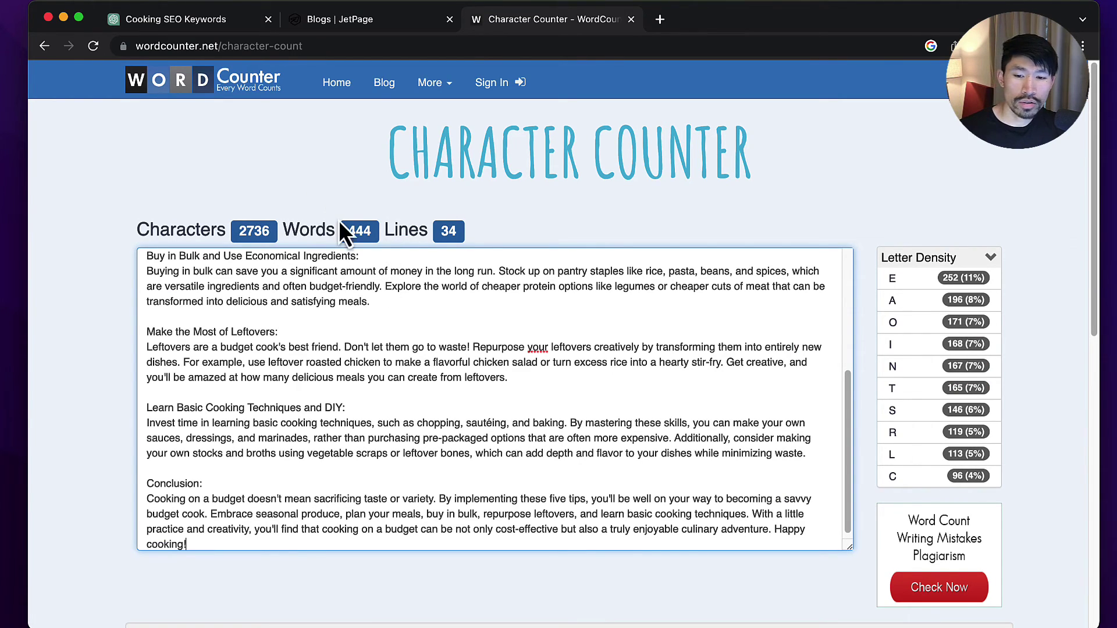
{"action": "scroll", "coordinate": [436, 387], "scroll_direction": "up", "scroll_amount": 4}
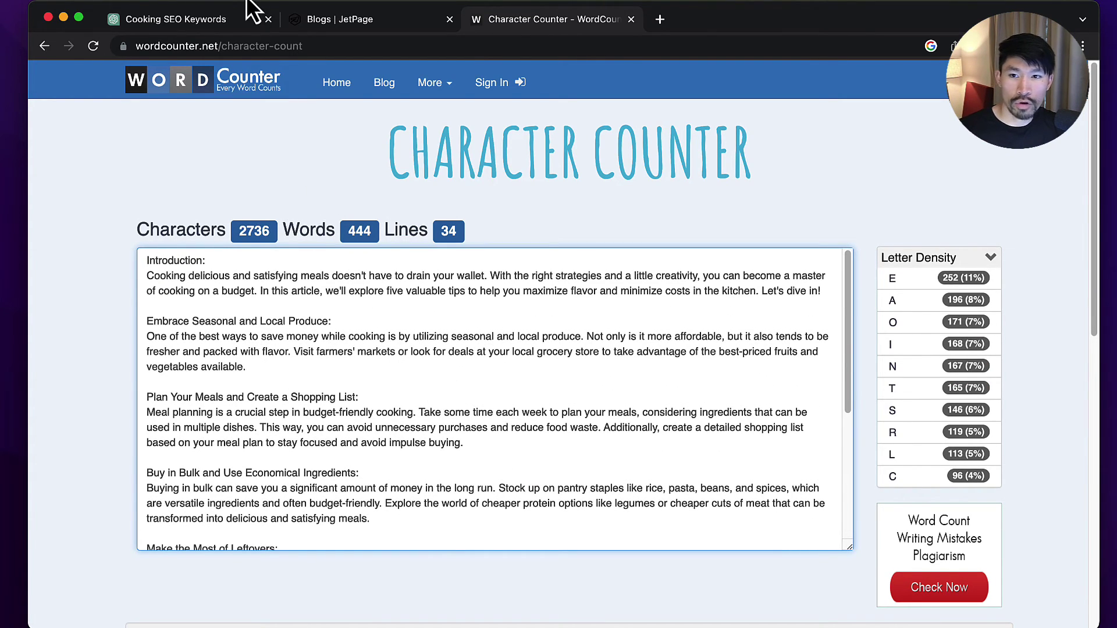
{"action": "left_click_drag", "start_coordinate": [352, 231], "coordinate": [375, 231]}
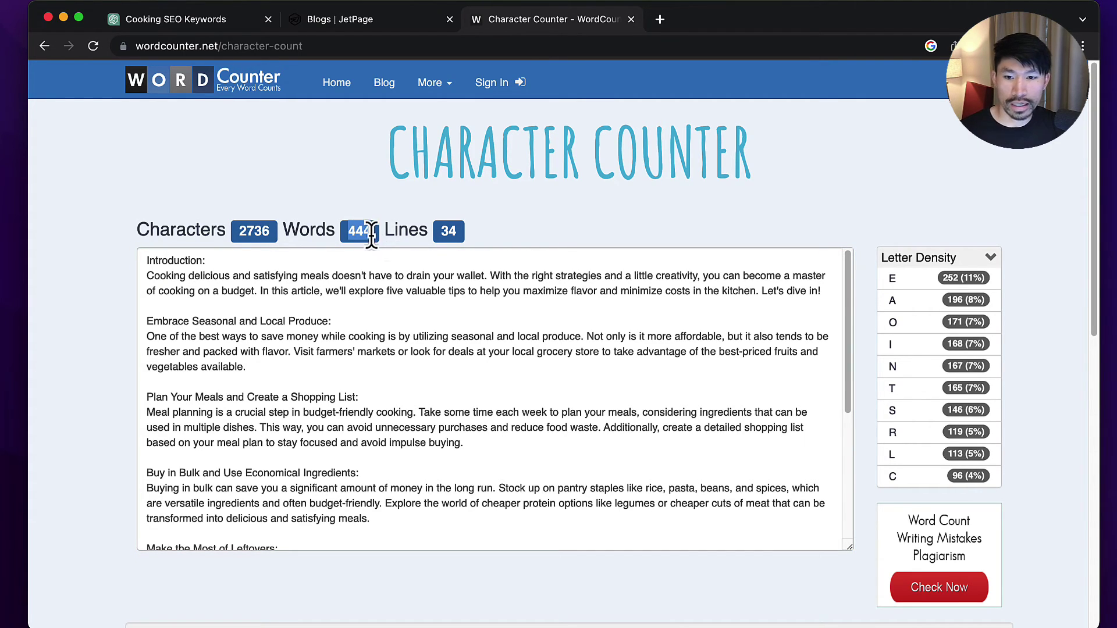
{"action": "left_click", "coordinate": [373, 238]}
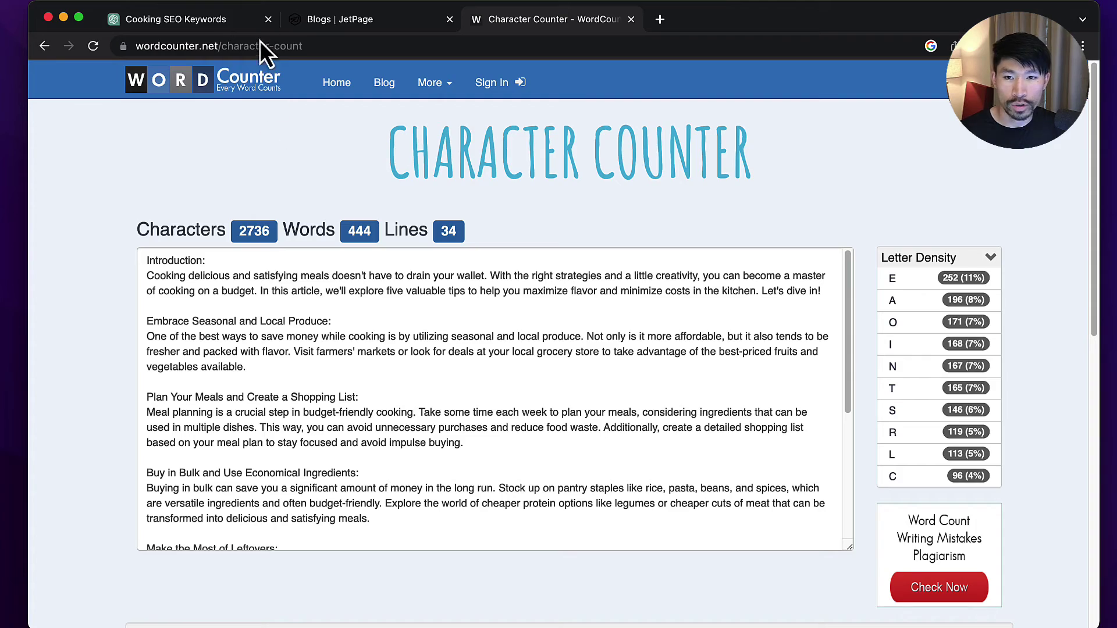
{"action": "left_click", "coordinate": [223, 25]}
{"action": "scroll", "coordinate": [602, 318], "scroll_direction": "up", "scroll_amount": 6}
{"action": "scroll", "coordinate": [581, 295], "scroll_direction": "up", "scroll_amount": 3}
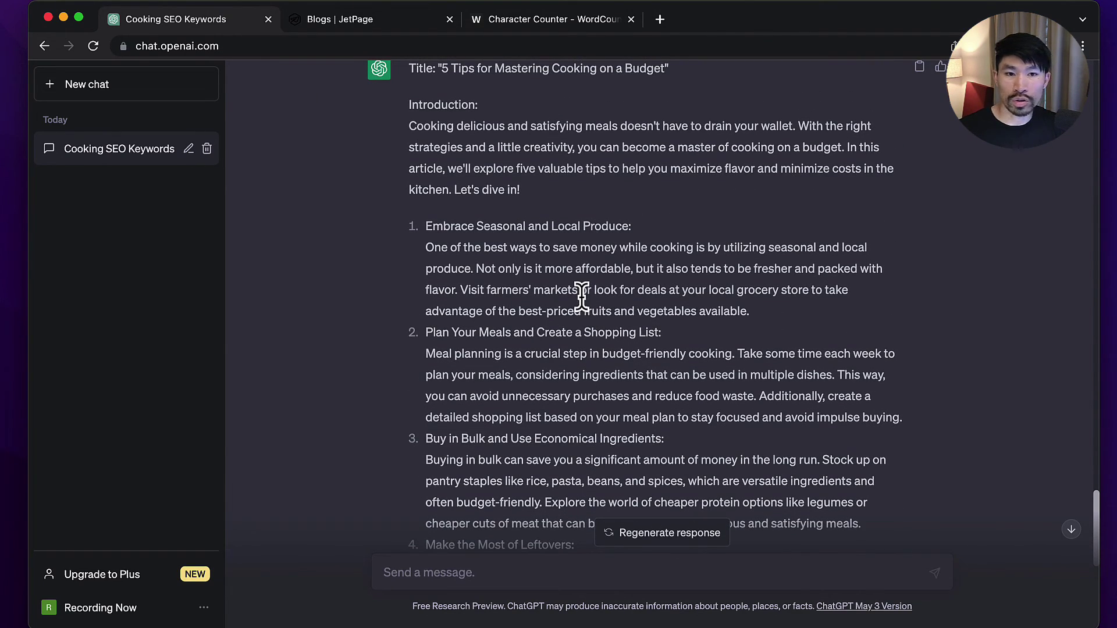
{"action": "scroll", "coordinate": [586, 305], "scroll_direction": "up", "scroll_amount": 1}
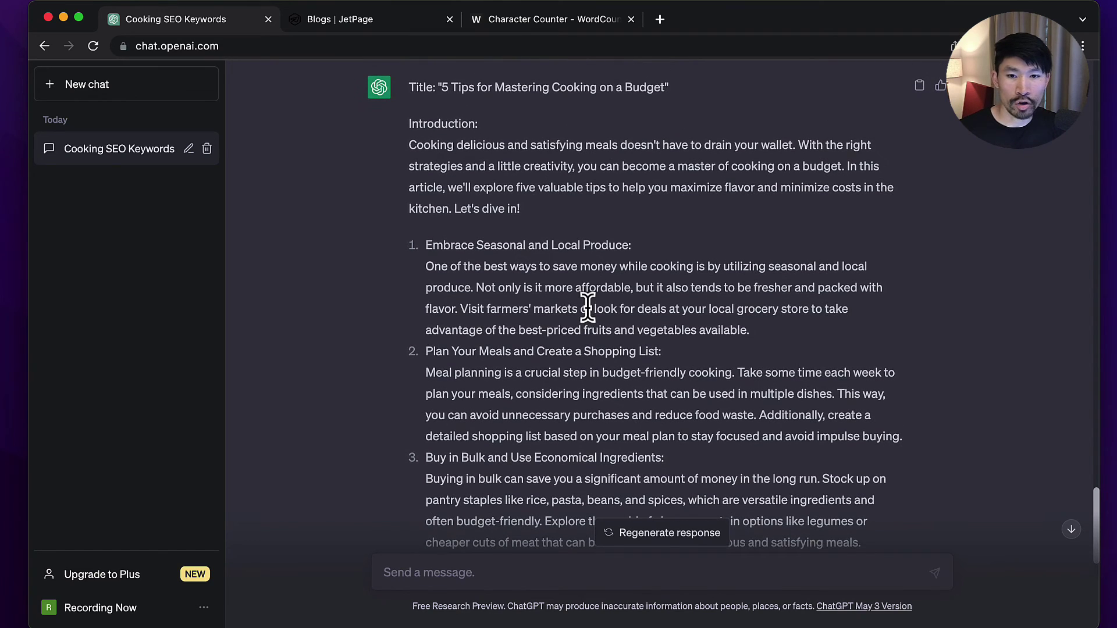
In JetPage, add an empty line directly below the Introduction heading
{"action": "left_click", "coordinate": [392, 26]}
{"action": "scroll", "coordinate": [674, 337], "scroll_direction": "down", "scroll_amount": 5}
{"action": "left_click", "coordinate": [523, 398]}
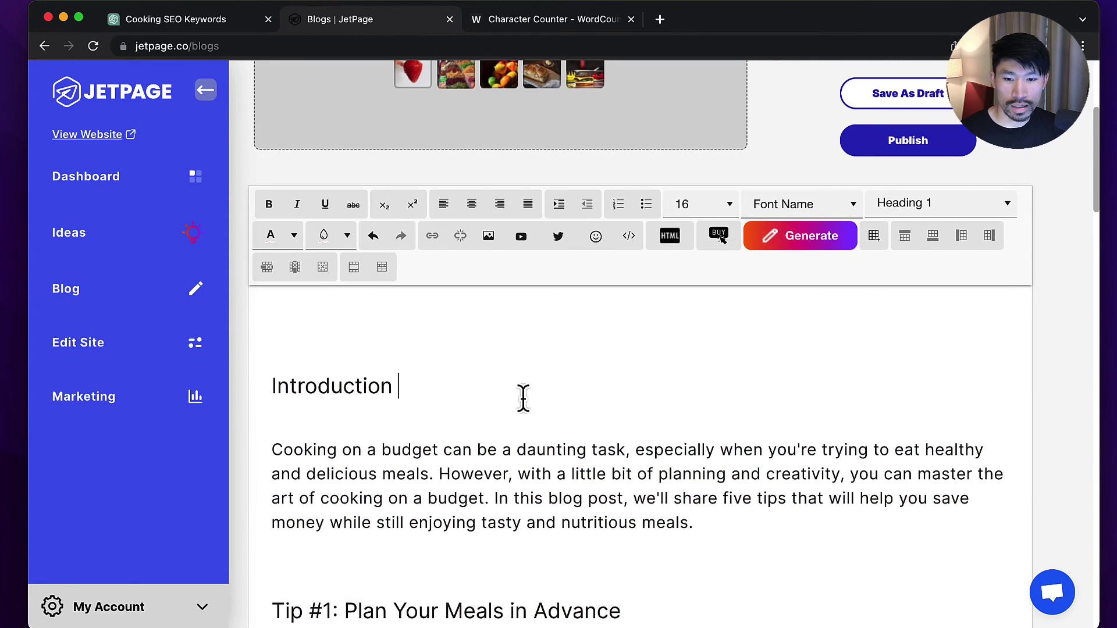
{"action": "scroll", "coordinate": [476, 424], "scroll_direction": "up", "scroll_amount": 1}
{"action": "scroll", "coordinate": [494, 350], "scroll_direction": "up", "scroll_amount": 3}
{"action": "scroll", "coordinate": [576, 447], "scroll_direction": "down", "scroll_amount": 8}
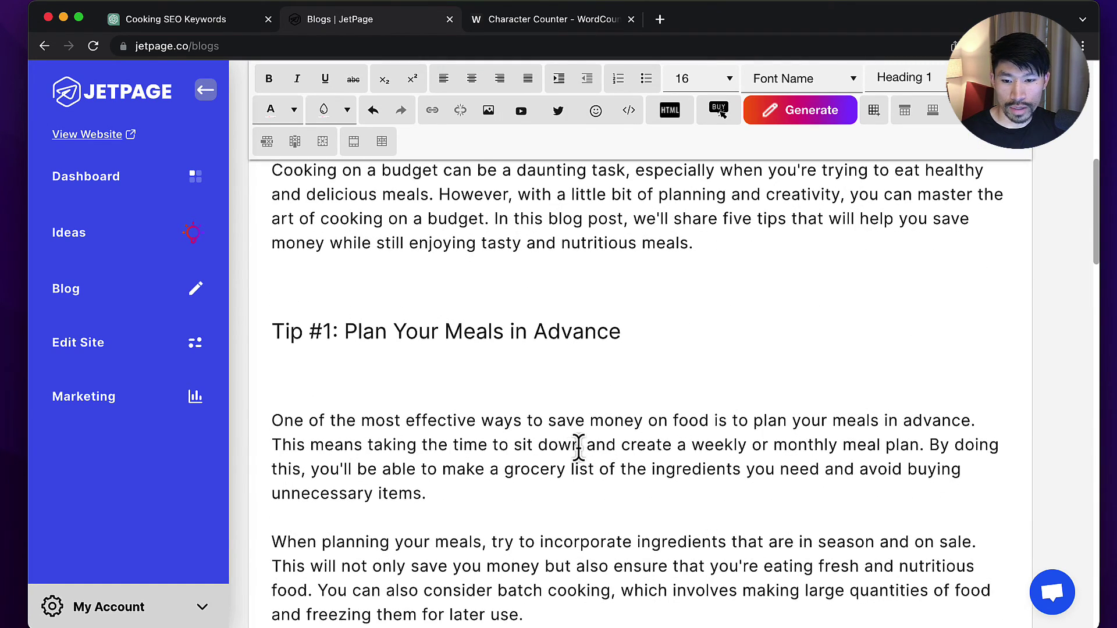
{"action": "scroll", "coordinate": [576, 447], "scroll_direction": "up", "scroll_amount": 7}
{"action": "scroll", "coordinate": [561, 439], "scroll_direction": "down", "scroll_amount": 2}
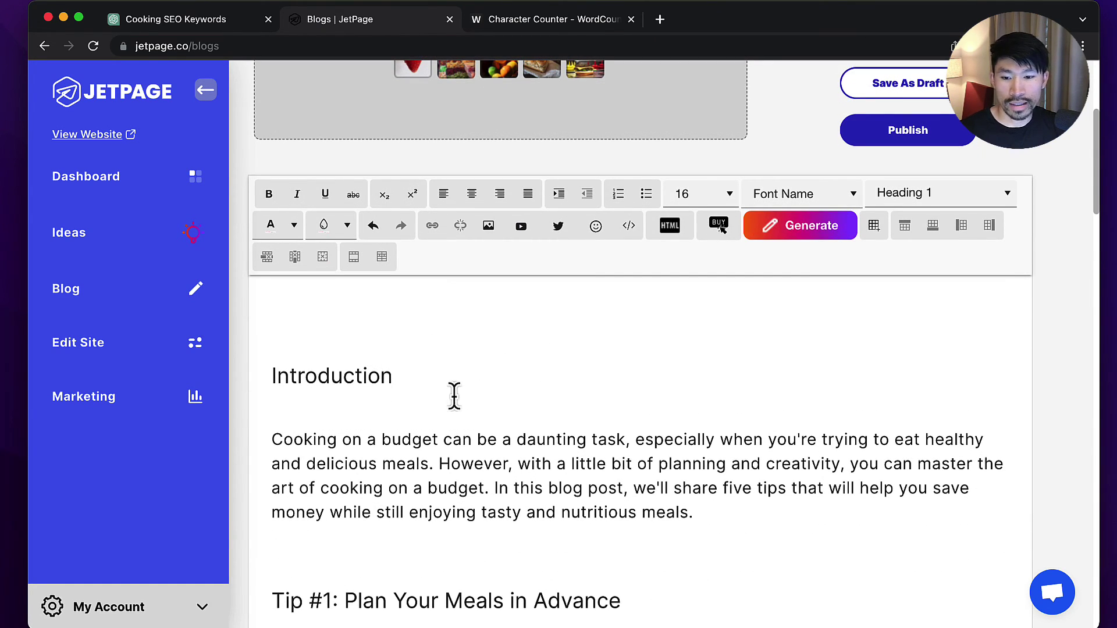
{"action": "left_click", "coordinate": [407, 424]}
{"action": "key", "text": "Return"}
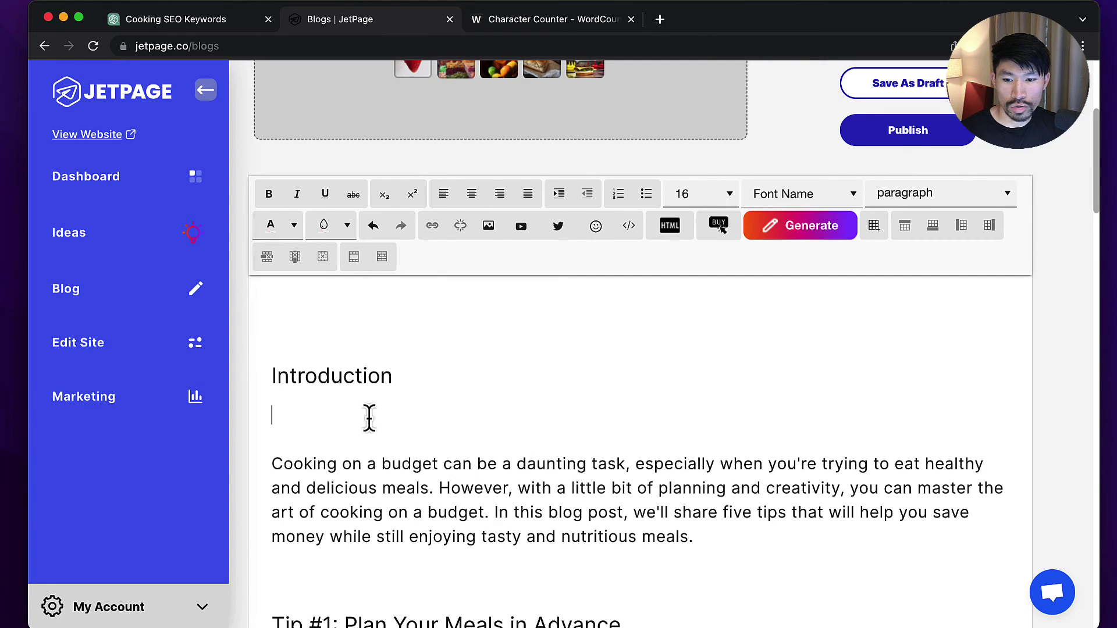
Search the image library for 'cooking' and insert the first photo there
{"action": "left_click", "coordinate": [488, 226]}
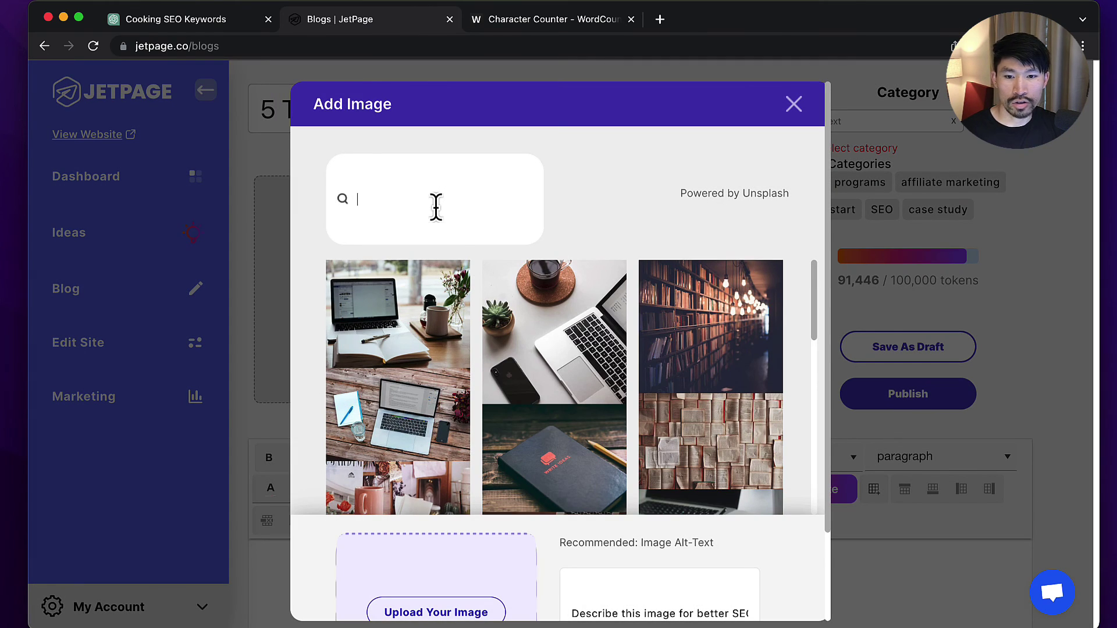
{"action": "type", "text": "cooking"}
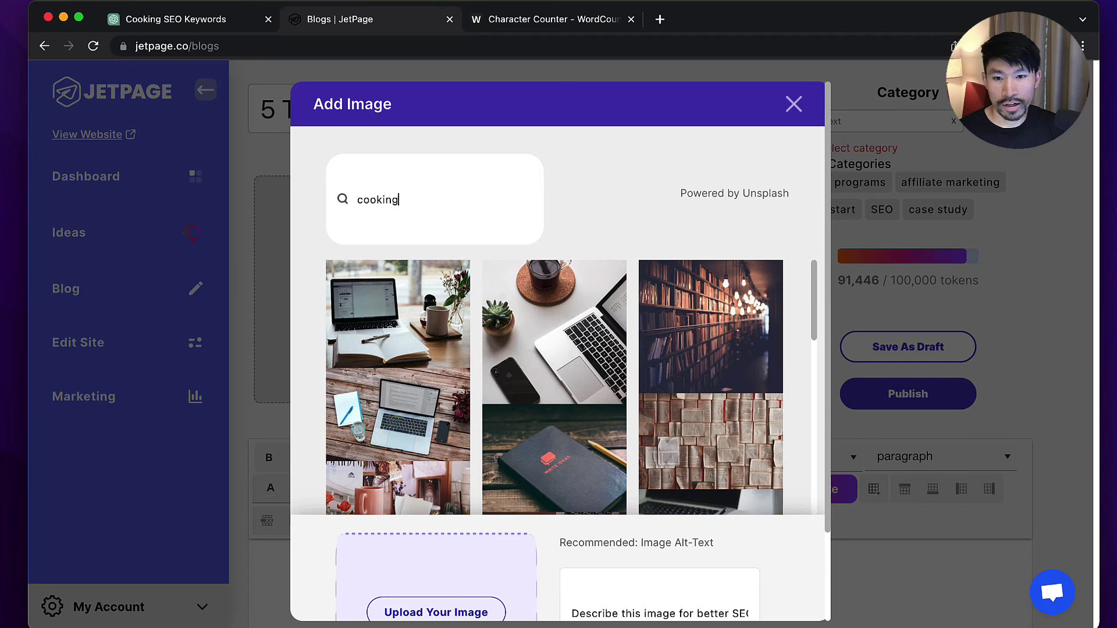
{"action": "key", "text": "Return"}
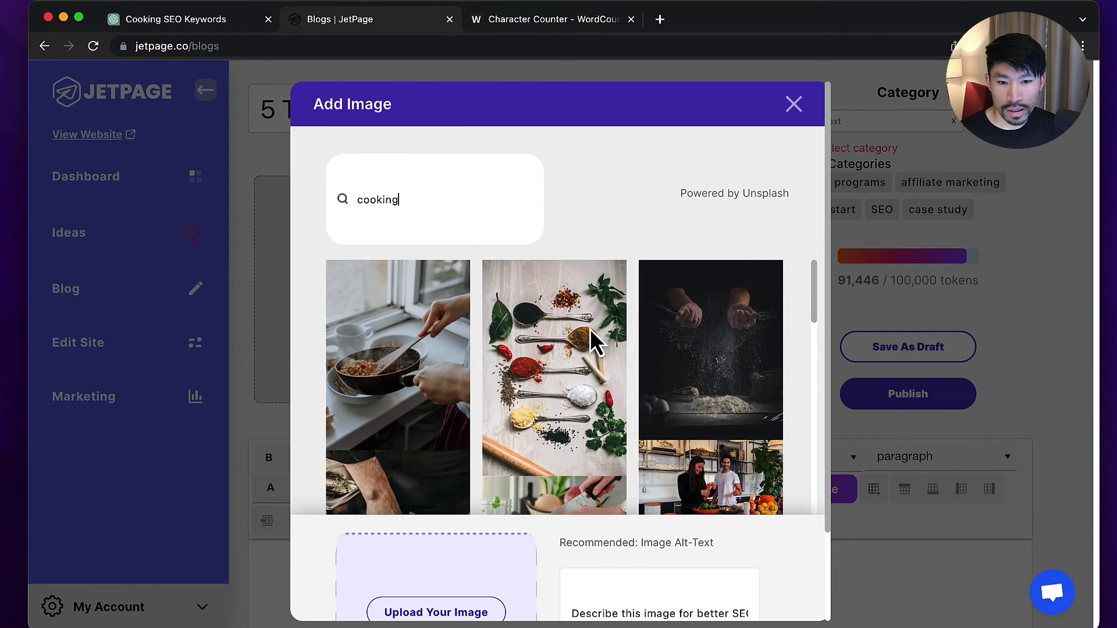
{"action": "left_click", "coordinate": [404, 362]}
{"action": "scroll", "coordinate": [666, 553], "scroll_direction": "down", "scroll_amount": 2}
{"action": "left_click", "coordinate": [679, 597]}
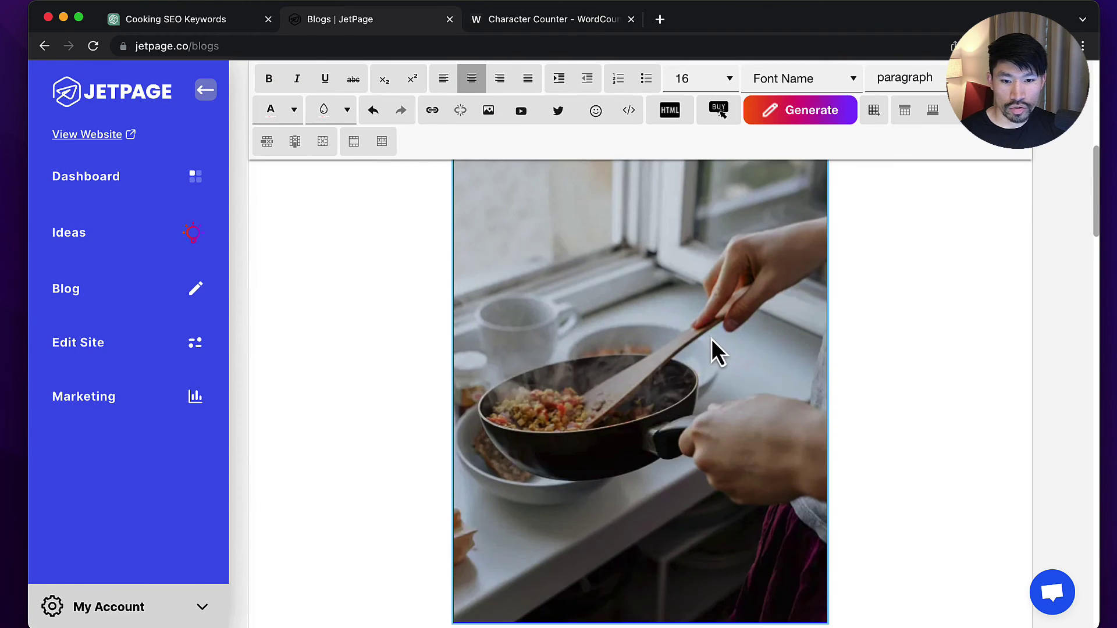
Set the kitchen-couple photo as featured image with alt text 'people cooking in the kitchen'
{"action": "scroll", "coordinate": [714, 341], "scroll_direction": "down", "scroll_amount": 3}
{"action": "left_click", "coordinate": [646, 367]}
{"action": "left_click", "coordinate": [559, 391]}
{"action": "scroll", "coordinate": [692, 524], "scroll_direction": "down", "scroll_amount": 3}
{"action": "left_click", "coordinate": [680, 509]}
{"action": "type", "text": "people cooking in"}
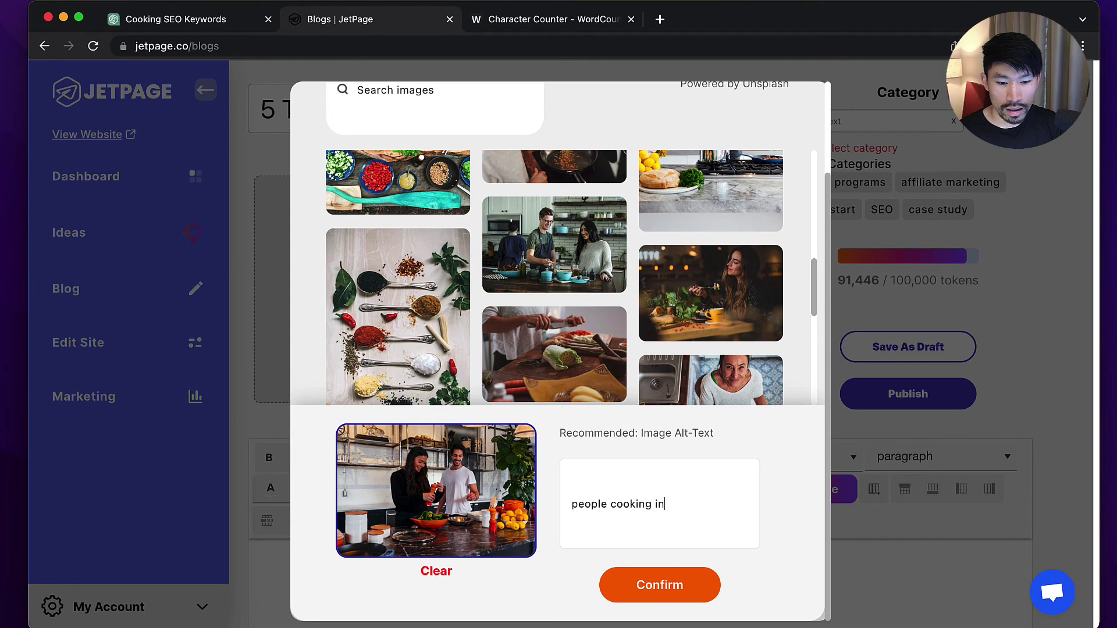
{"action": "type", "text": " the kitchen"}
{"action": "left_click", "coordinate": [659, 585]}
{"action": "scroll", "coordinate": [593, 405], "scroll_direction": "down", "scroll_amount": 5}
{"action": "scroll", "coordinate": [593, 405], "scroll_direction": "down", "scroll_amount": 15}
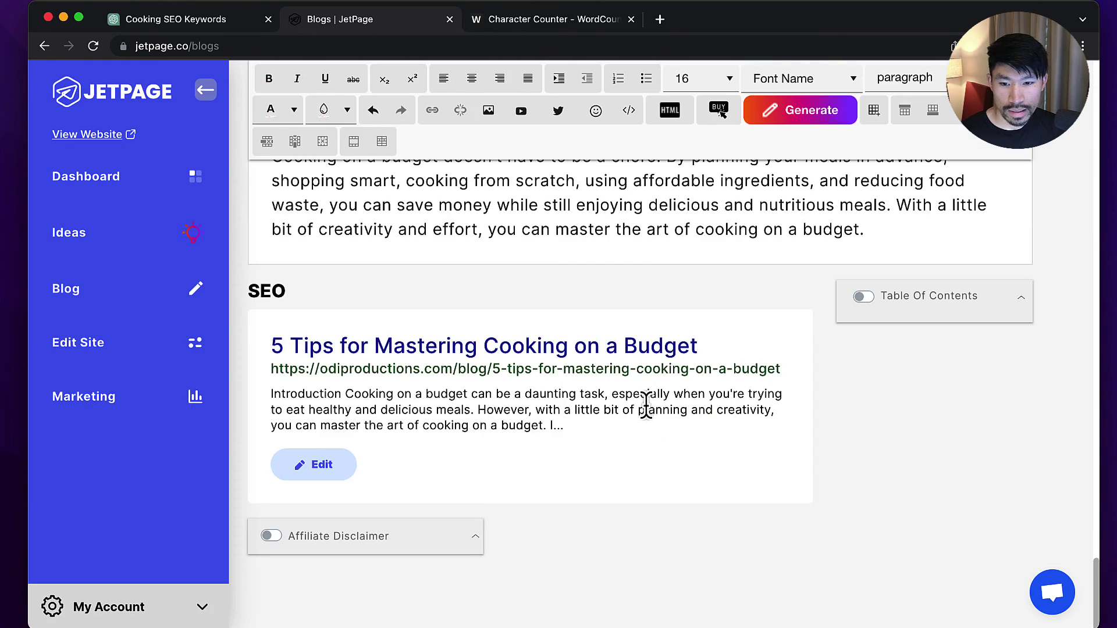
{"action": "scroll", "coordinate": [487, 441], "scroll_direction": "up", "scroll_amount": 15}
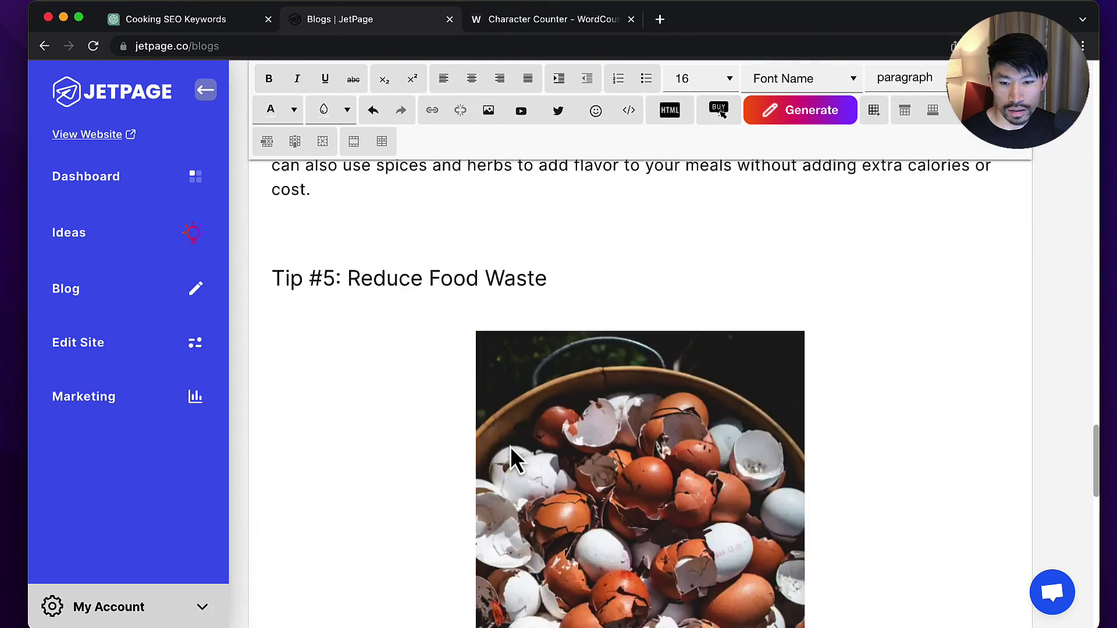
Assign the post the Cooking category
{"action": "scroll", "coordinate": [531, 431], "scroll_direction": "up", "scroll_amount": 10}
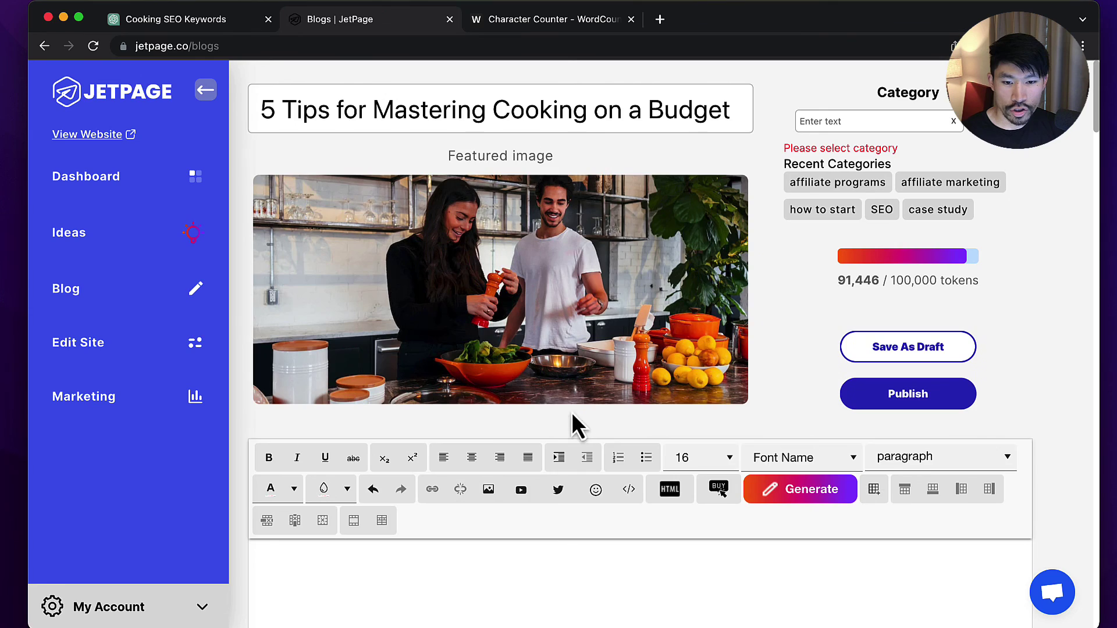
{"action": "scroll", "coordinate": [573, 424], "scroll_direction": "down", "scroll_amount": 4}
{"action": "scroll", "coordinate": [497, 394], "scroll_direction": "up", "scroll_amount": 3}
{"action": "scroll", "coordinate": [605, 378], "scroll_direction": "up", "scroll_amount": 3}
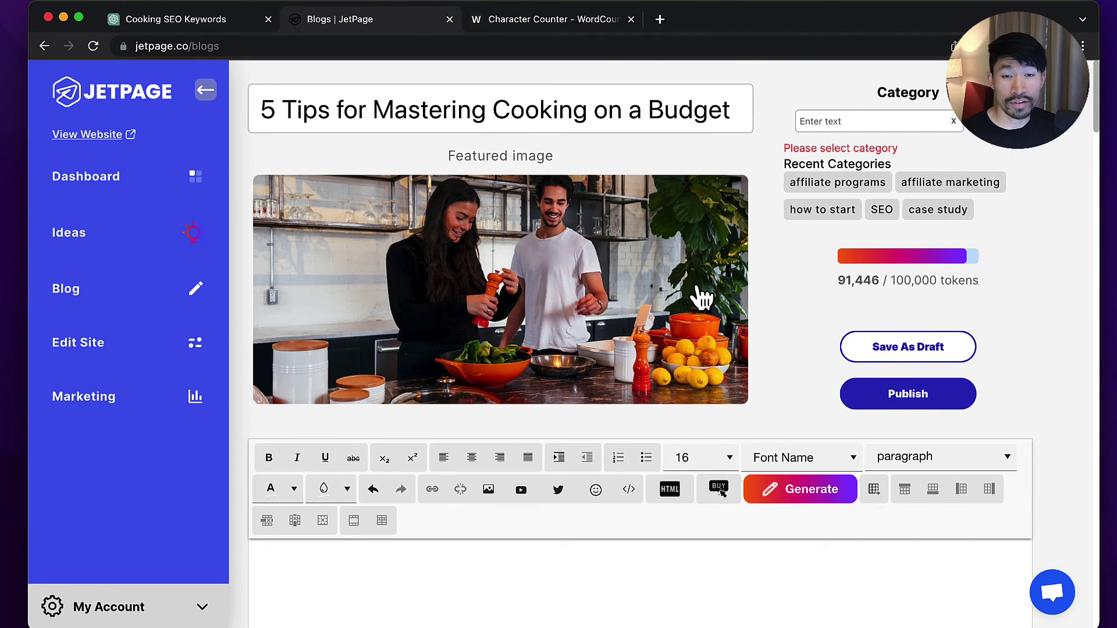
{"action": "left_click", "coordinate": [905, 469]}
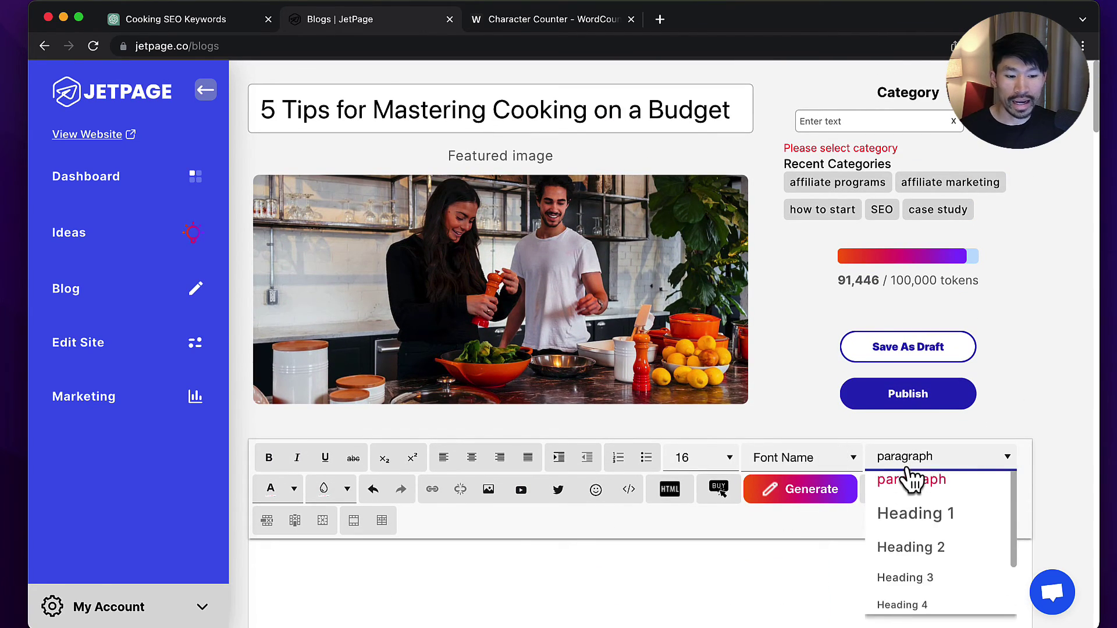
{"action": "left_click", "coordinate": [867, 122]}
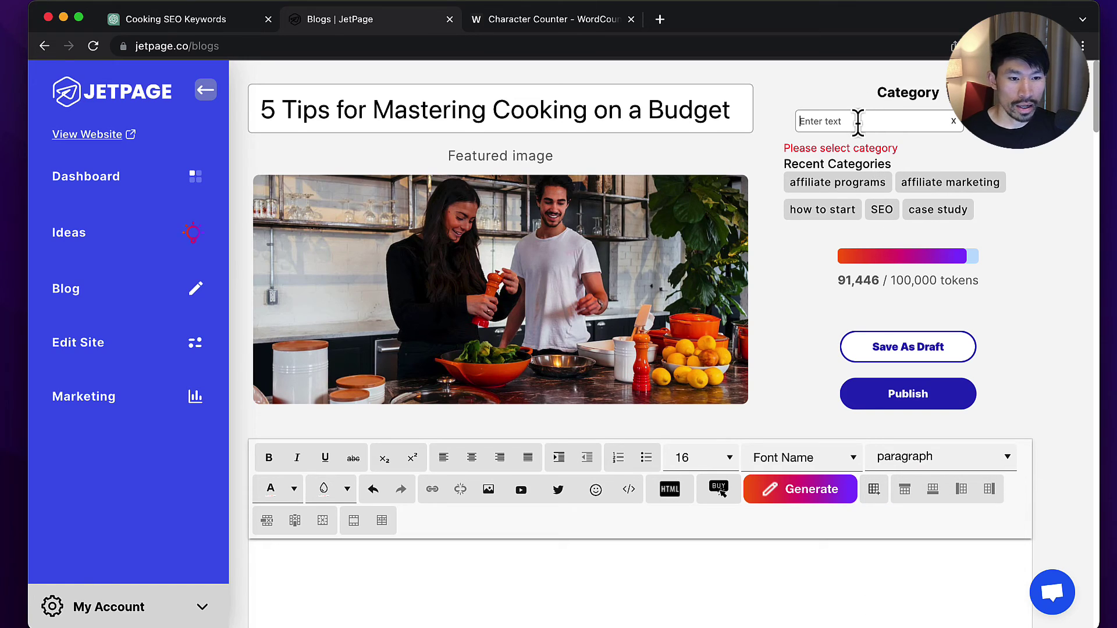
{"action": "type", "text": "Cooking"}
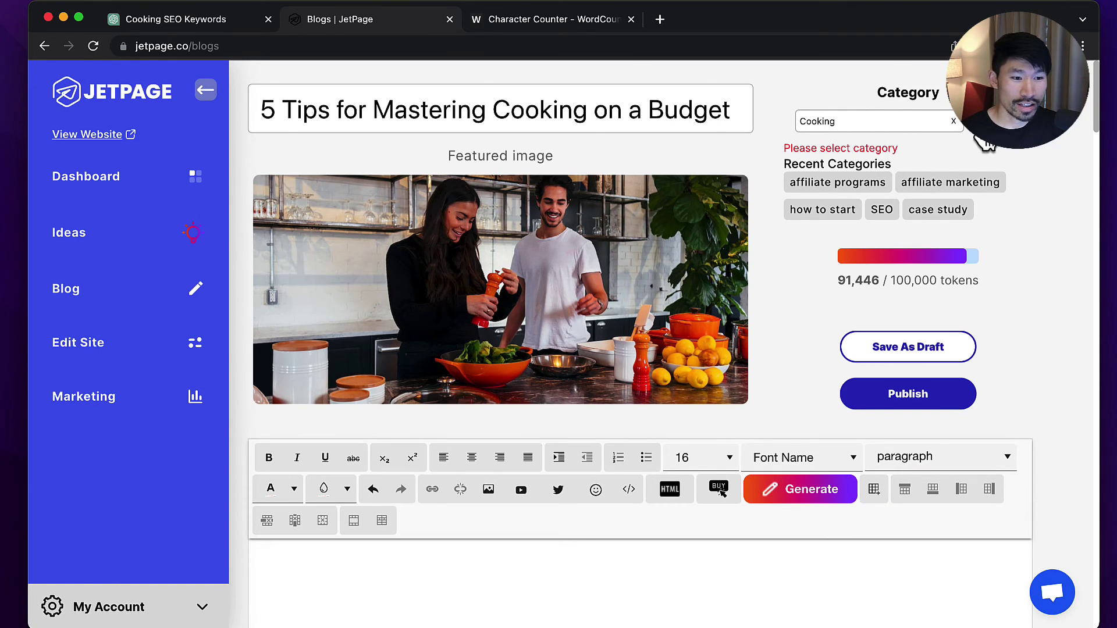
{"action": "key", "text": "Return"}
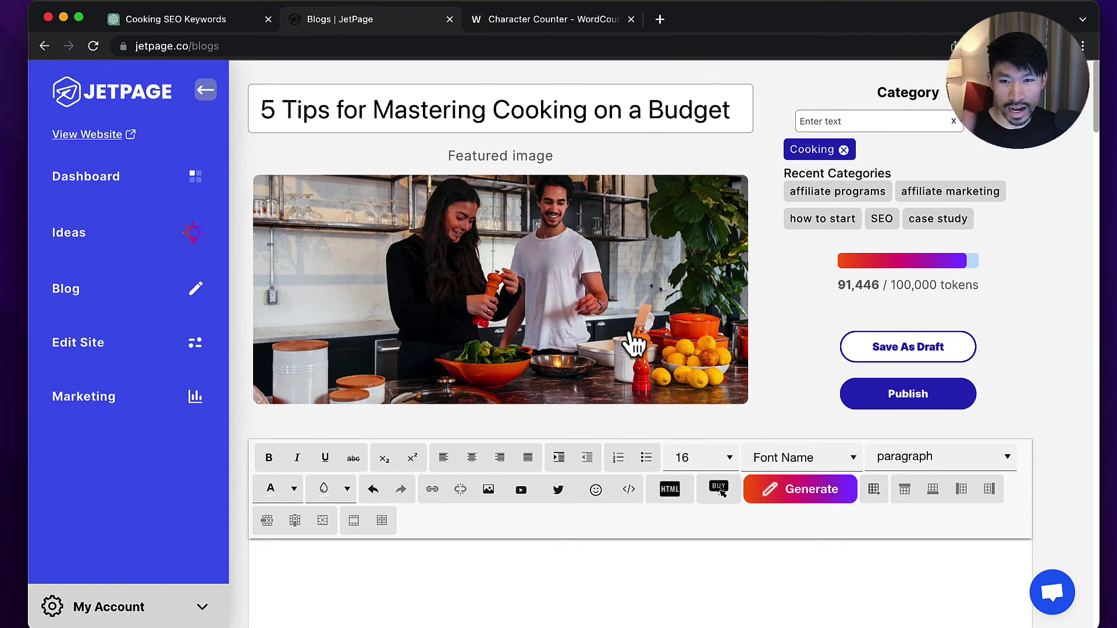
Publish the article to the blog
{"action": "scroll", "coordinate": [634, 343], "scroll_direction": "down", "scroll_amount": 20}
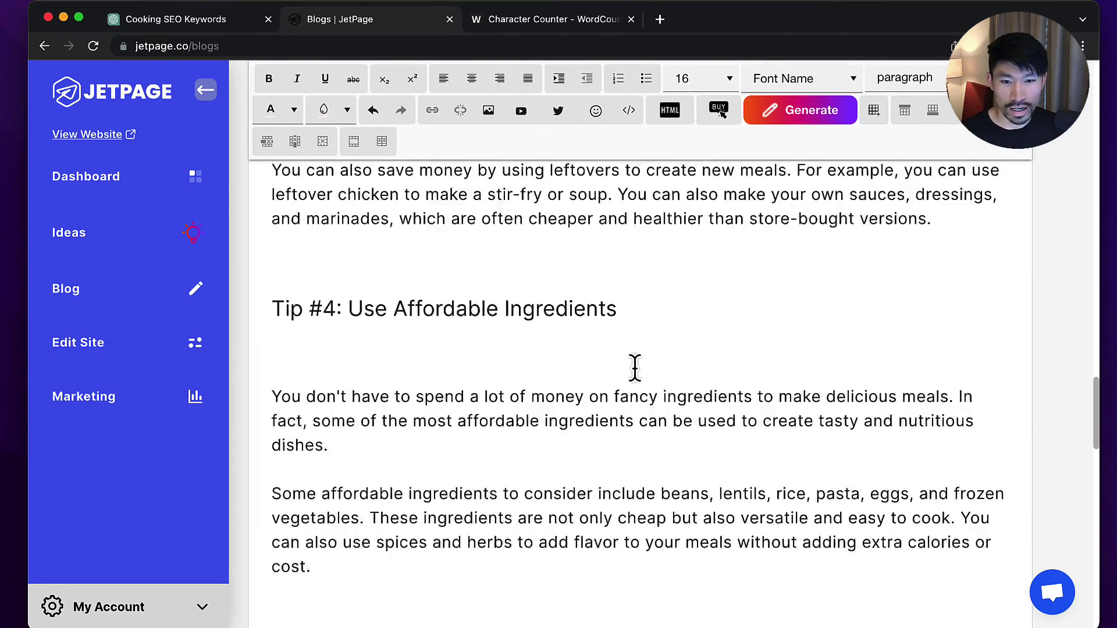
{"action": "scroll", "coordinate": [635, 371], "scroll_direction": "down", "scroll_amount": 15}
{"action": "scroll", "coordinate": [654, 366], "scroll_direction": "up", "scroll_amount": 20}
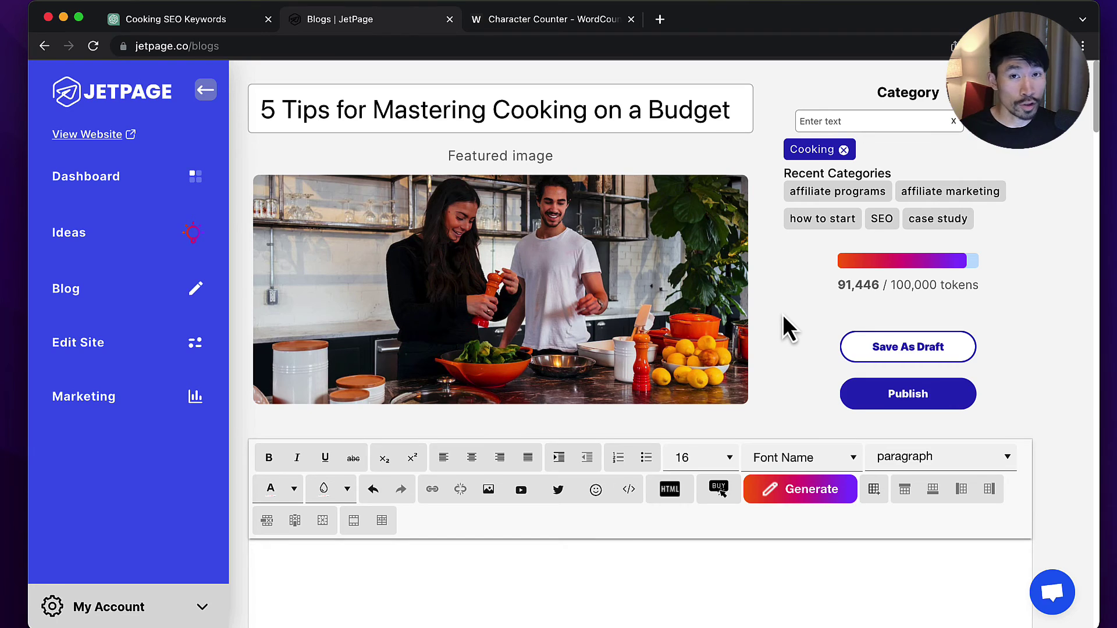
{"action": "left_click", "coordinate": [859, 395]}
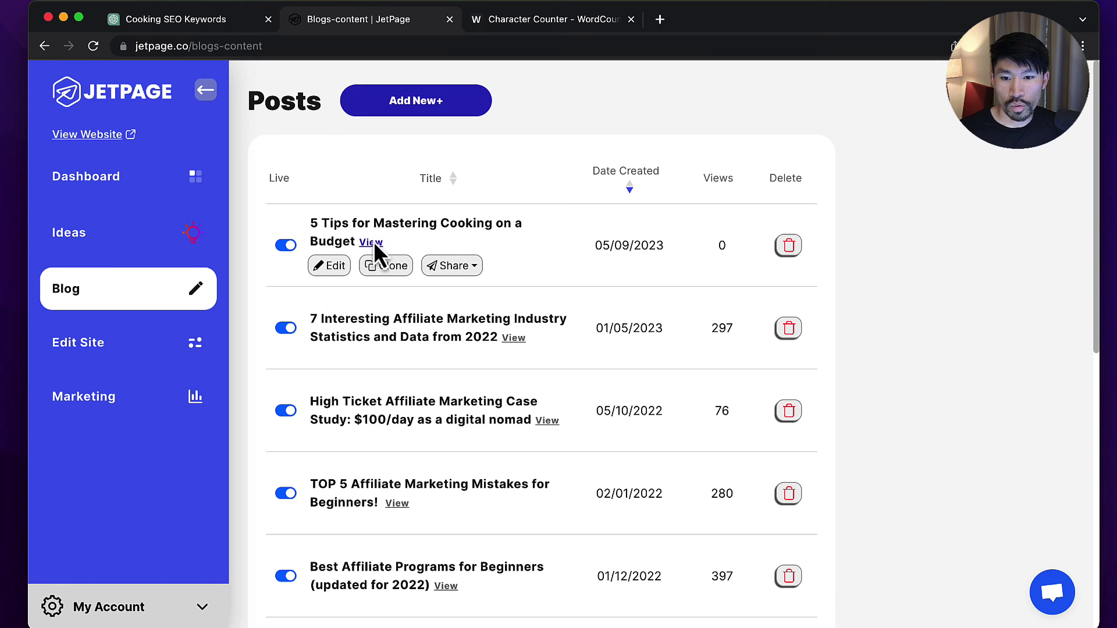
View the live budget-cooking post on the blog and scroll through it before returning to JetPage
{"action": "left_click", "coordinate": [372, 242]}
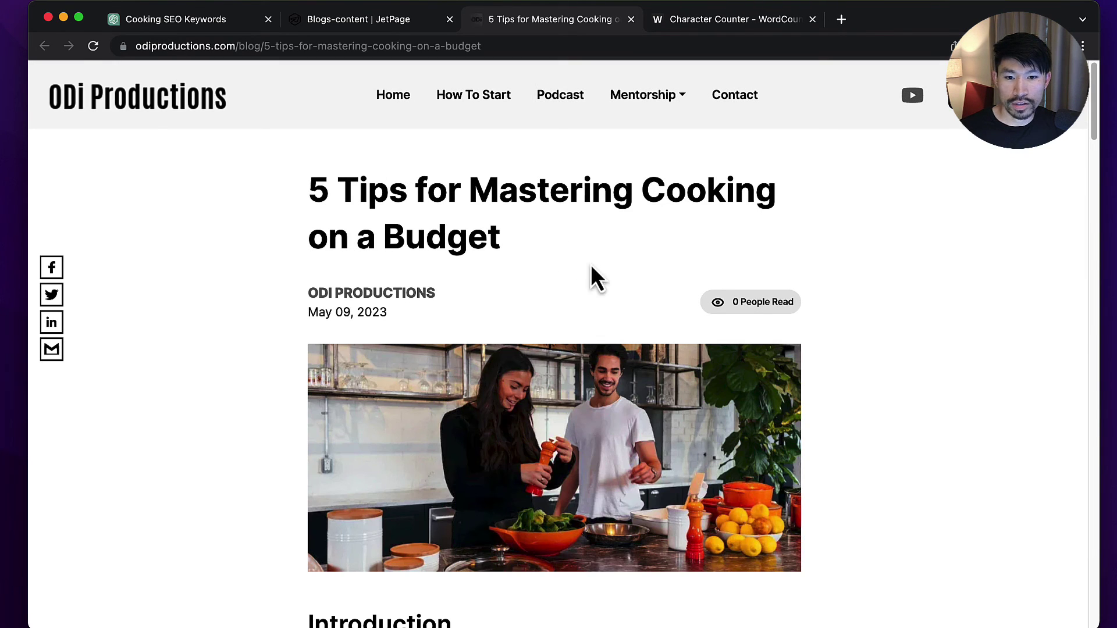
{"action": "scroll", "coordinate": [620, 291], "scroll_direction": "down", "scroll_amount": 8}
{"action": "scroll", "coordinate": [599, 297], "scroll_direction": "down", "scroll_amount": 12}
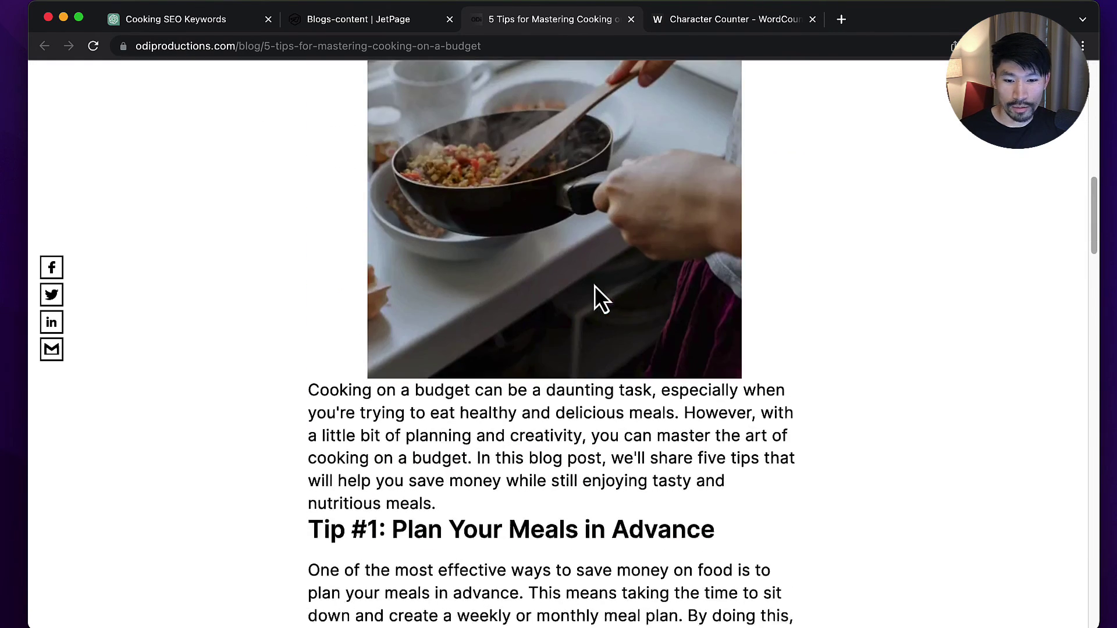
{"action": "scroll", "coordinate": [609, 299], "scroll_direction": "down", "scroll_amount": 13}
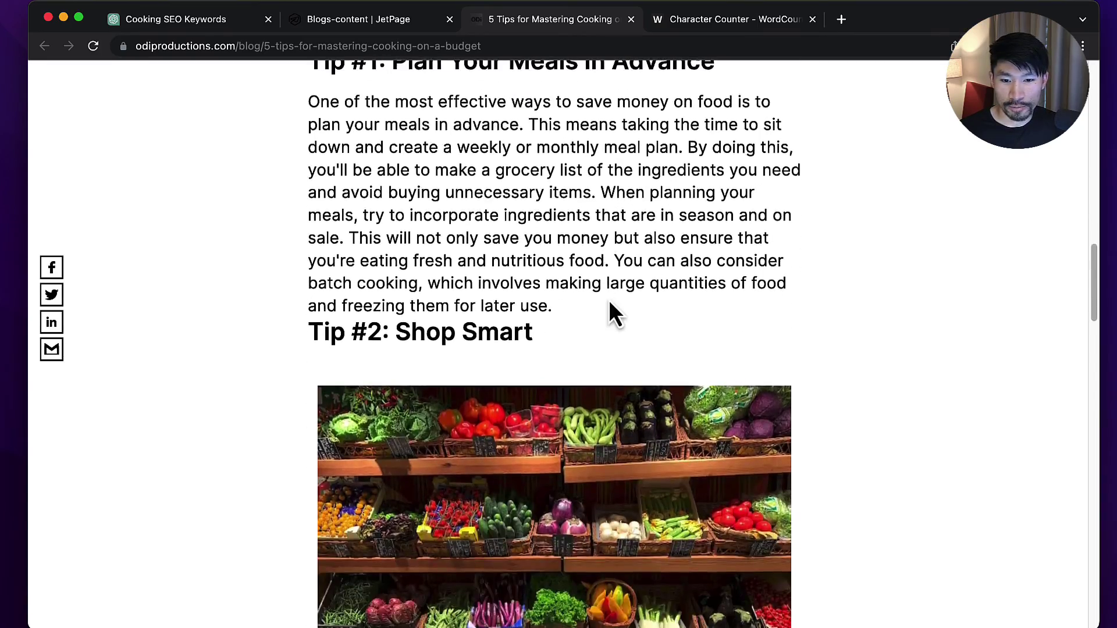
{"action": "scroll", "coordinate": [609, 299], "scroll_direction": "down", "scroll_amount": 15}
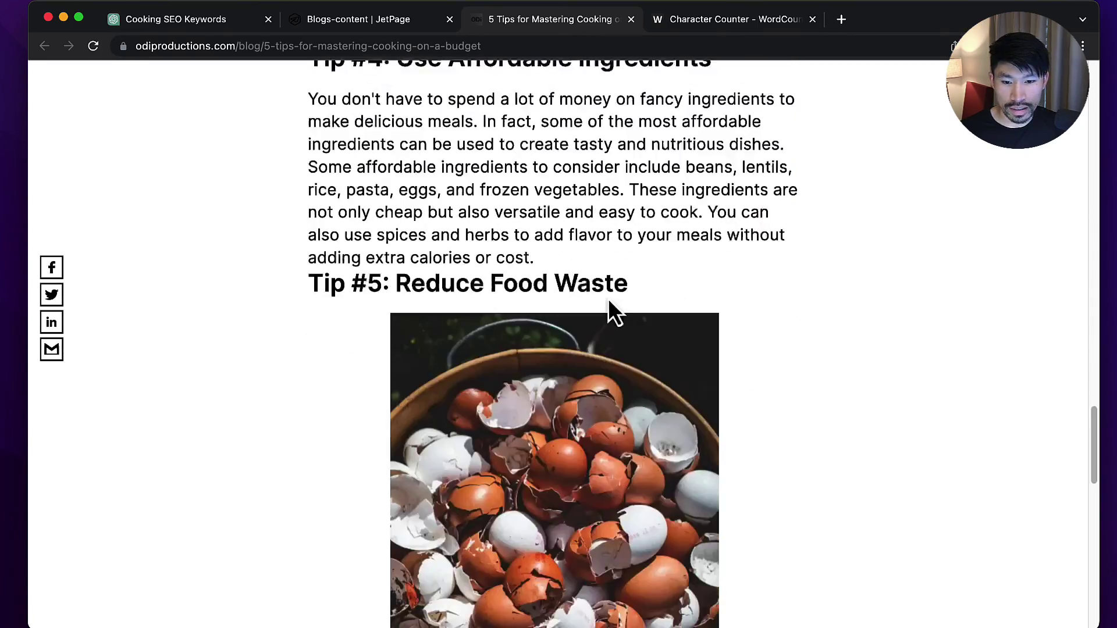
{"action": "scroll", "coordinate": [609, 300], "scroll_direction": "up", "scroll_amount": 20}
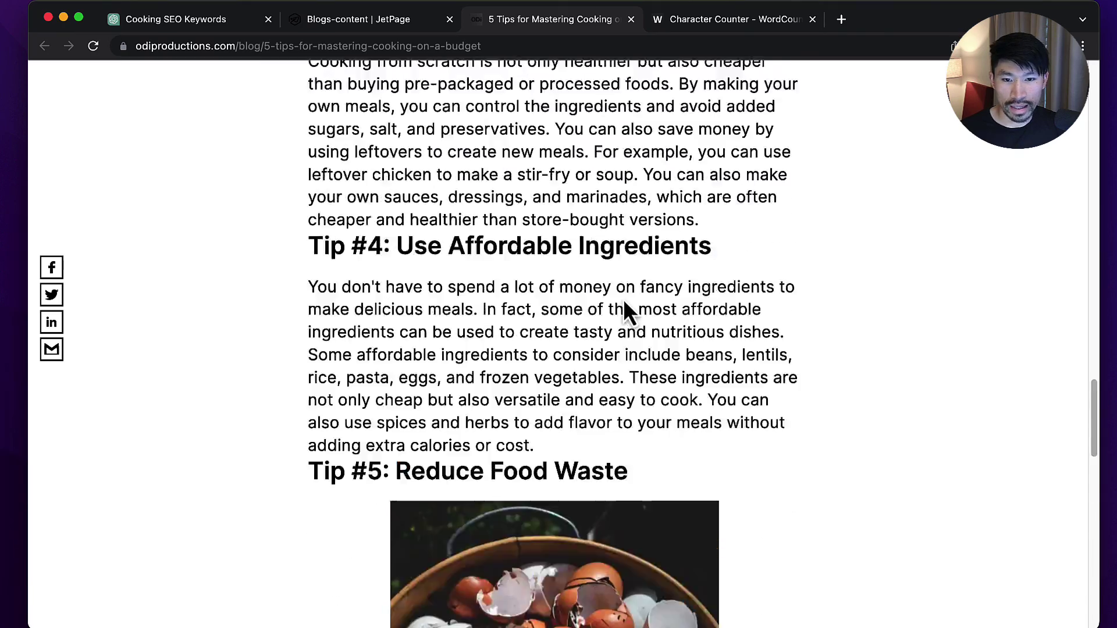
{"action": "scroll", "coordinate": [625, 295], "scroll_direction": "up", "scroll_amount": 4}
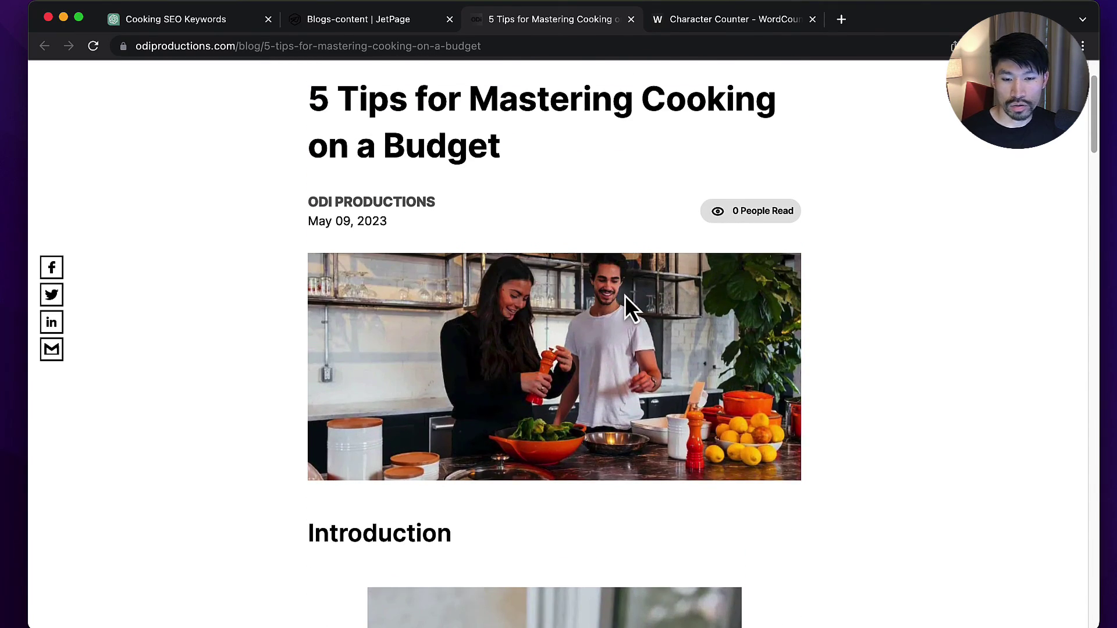
{"action": "left_click", "coordinate": [369, 26]}
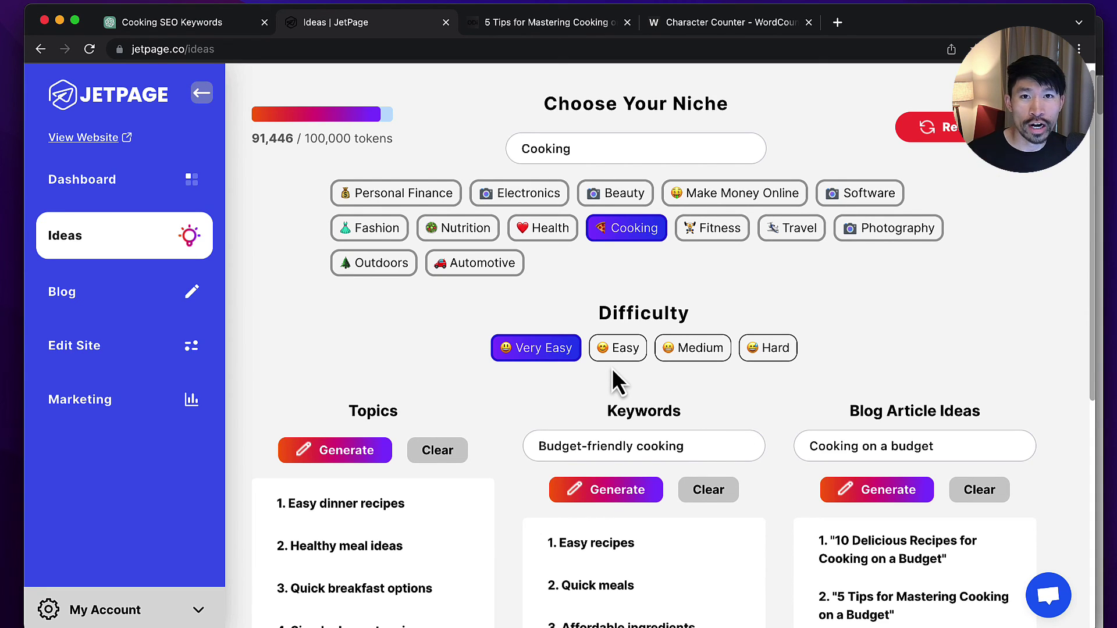
Cycle the Ideas niche through Health, Nutrition and Cooking, leaving it on Health
{"action": "scroll", "coordinate": [608, 363], "scroll_direction": "up", "scroll_amount": 1}
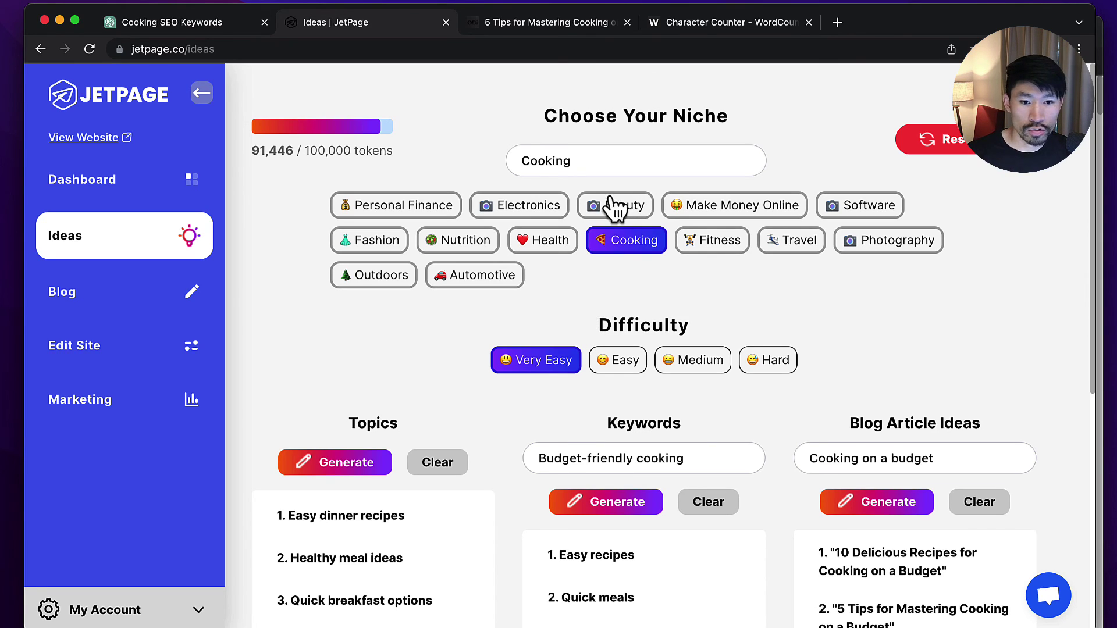
{"action": "left_click", "coordinate": [544, 239]}
{"action": "left_click", "coordinate": [468, 241]}
{"action": "double_click", "coordinate": [608, 164]}
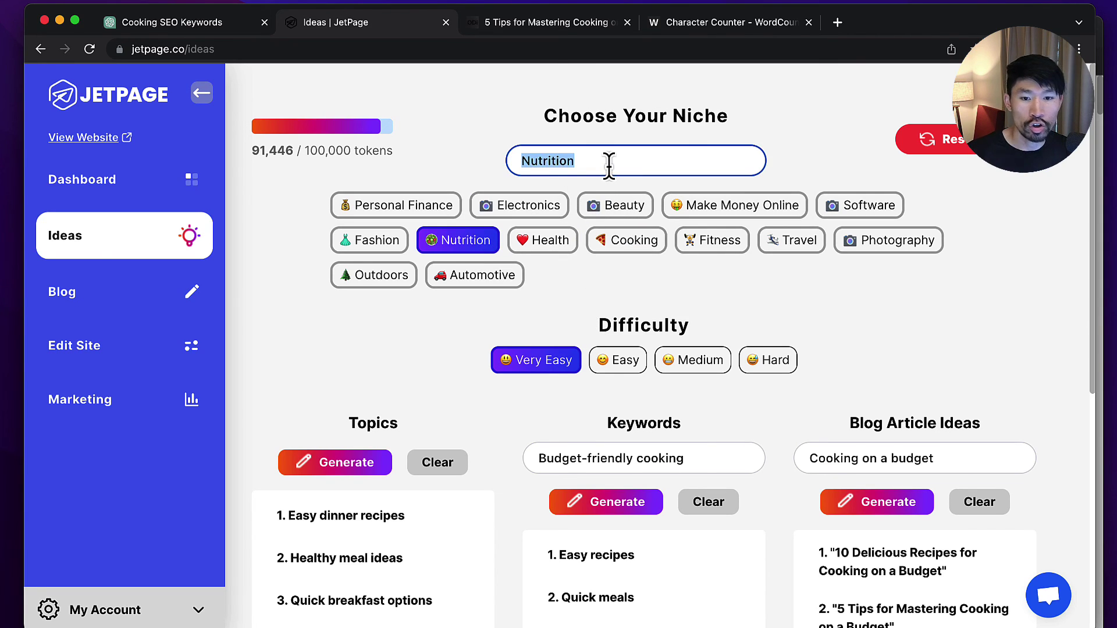
{"action": "left_click", "coordinate": [613, 247]}
{"action": "left_click", "coordinate": [533, 244]}
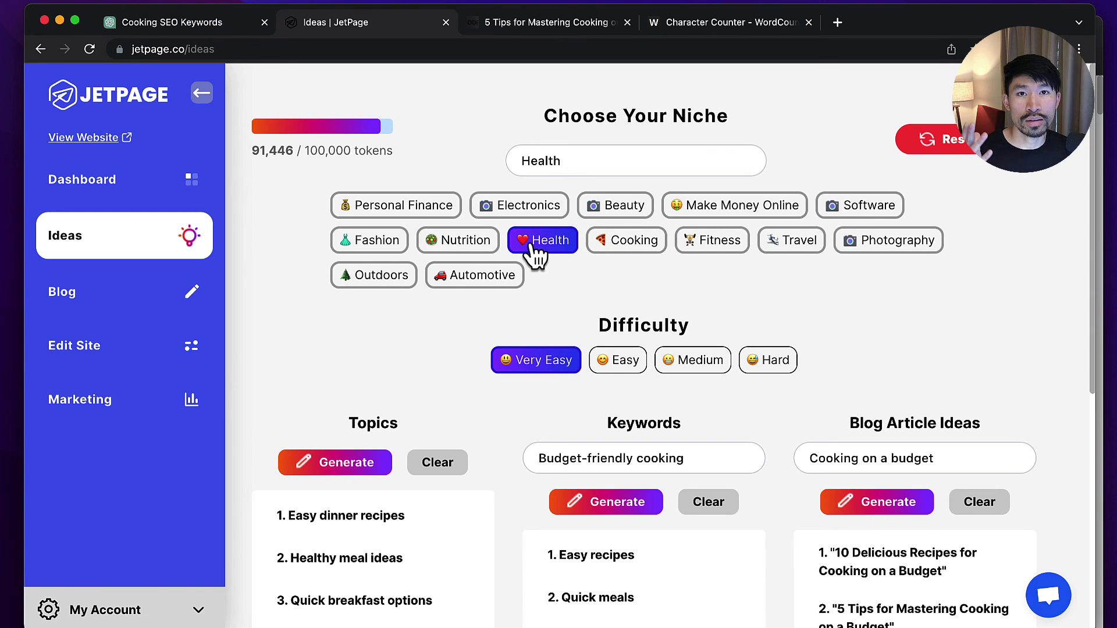
{"action": "scroll", "coordinate": [531, 253], "scroll_direction": "down", "scroll_amount": 3}
{"action": "scroll", "coordinate": [529, 262], "scroll_direction": "up", "scroll_amount": 3}
{"action": "scroll", "coordinate": [532, 267], "scroll_direction": "up", "scroll_amount": 3}
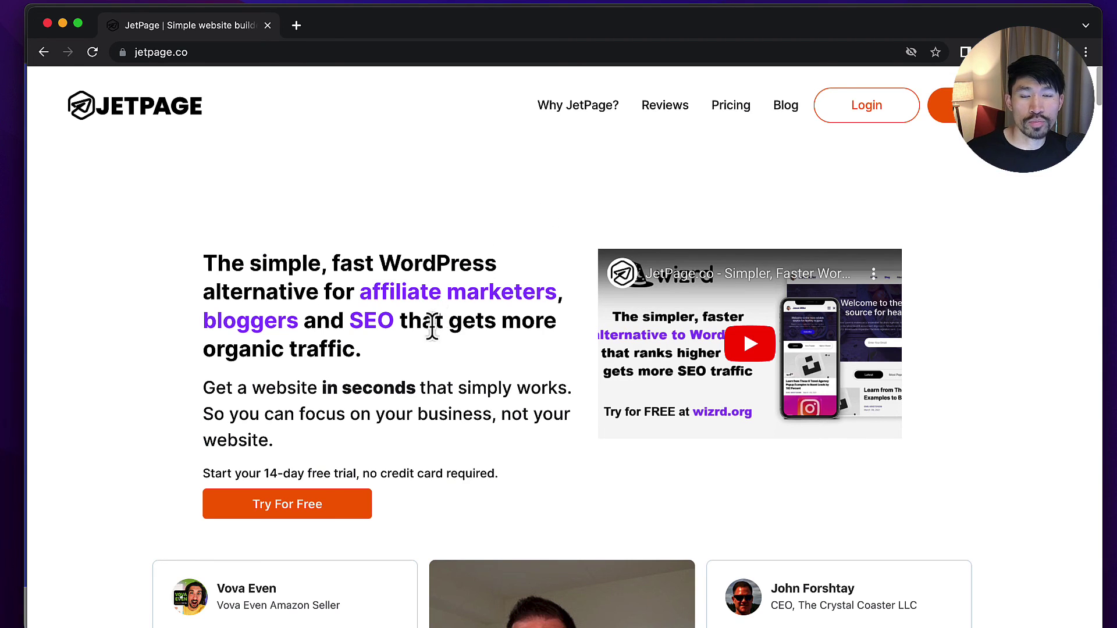
Start the free trial, choose a colour scheme, set the hellolovelypeople domain and finish setup
{"action": "left_click", "coordinate": [344, 505]}
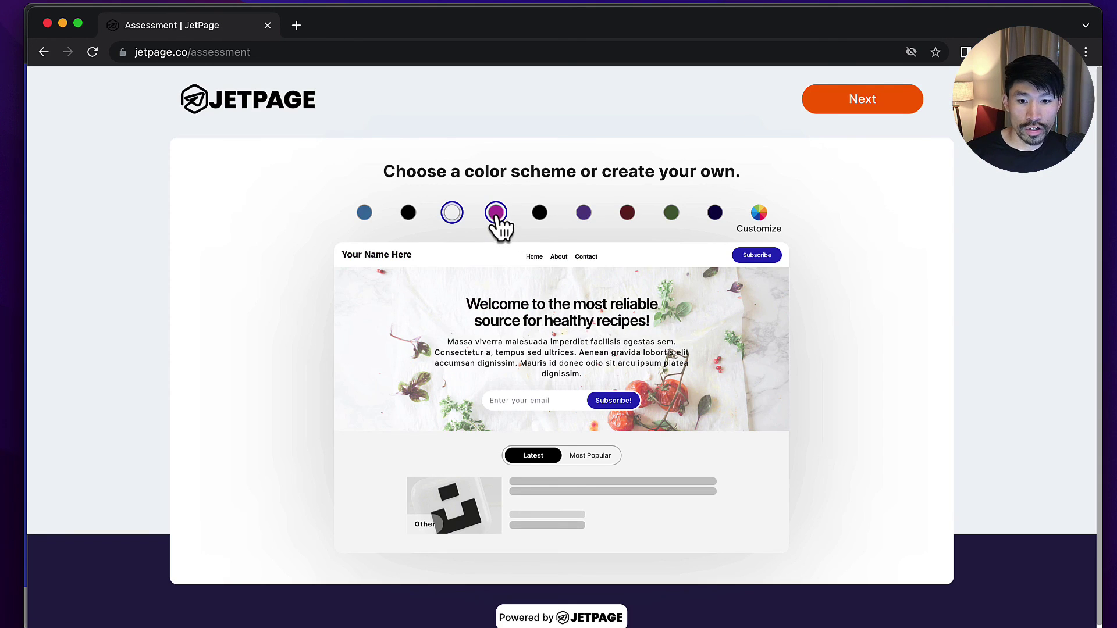
{"action": "left_click", "coordinate": [496, 214]}
{"action": "left_click", "coordinate": [409, 214]}
{"action": "left_click", "coordinate": [772, 222]}
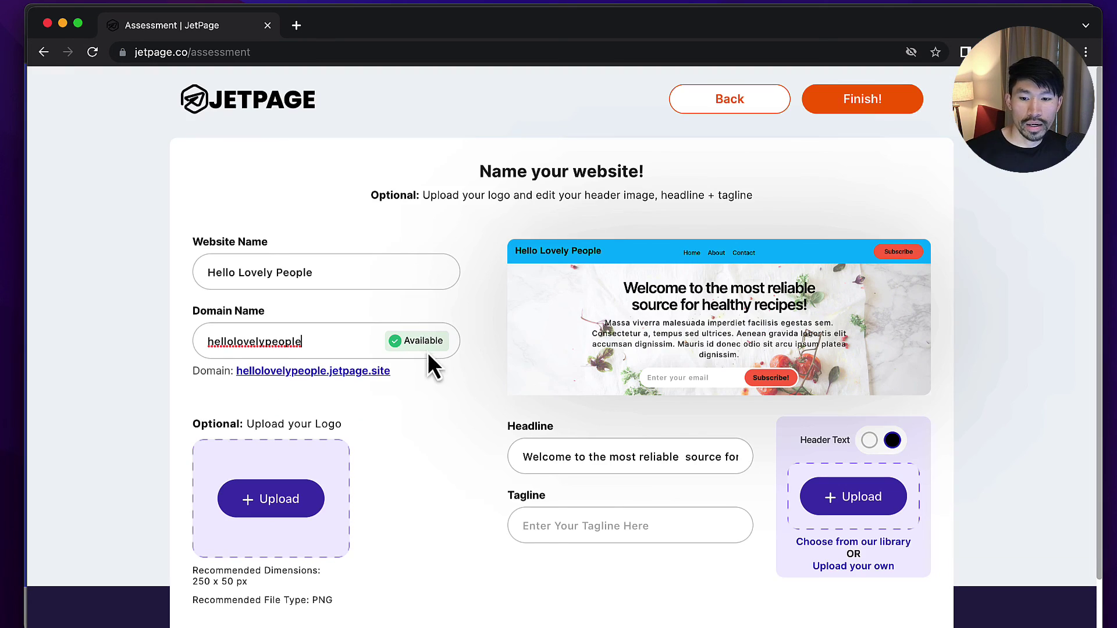
{"action": "left_click", "coordinate": [417, 375]}
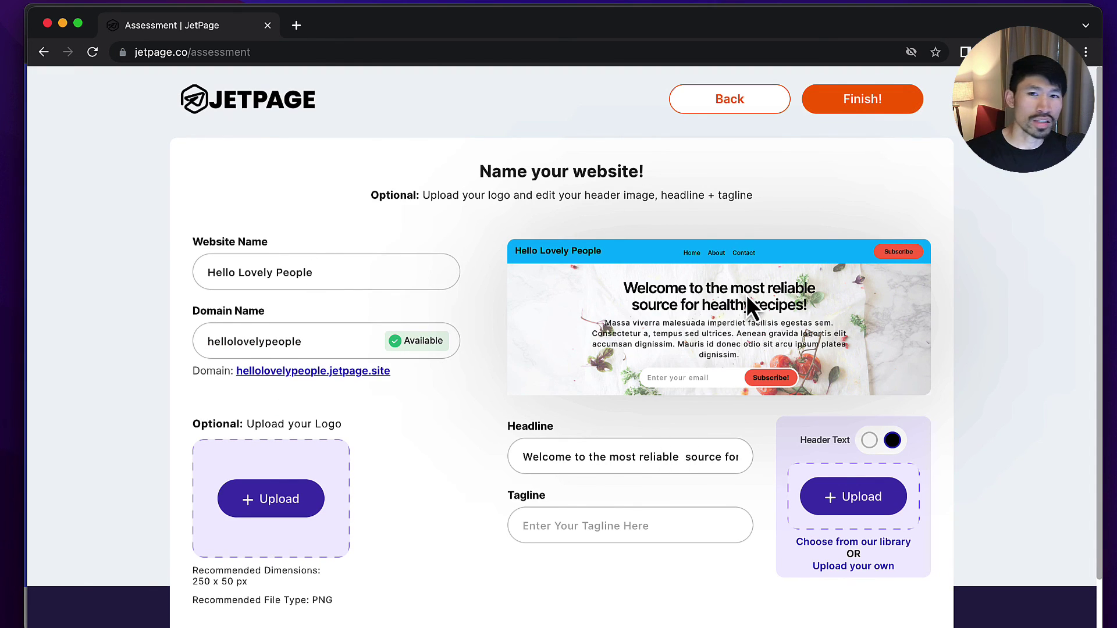
{"action": "left_click", "coordinate": [865, 111]}
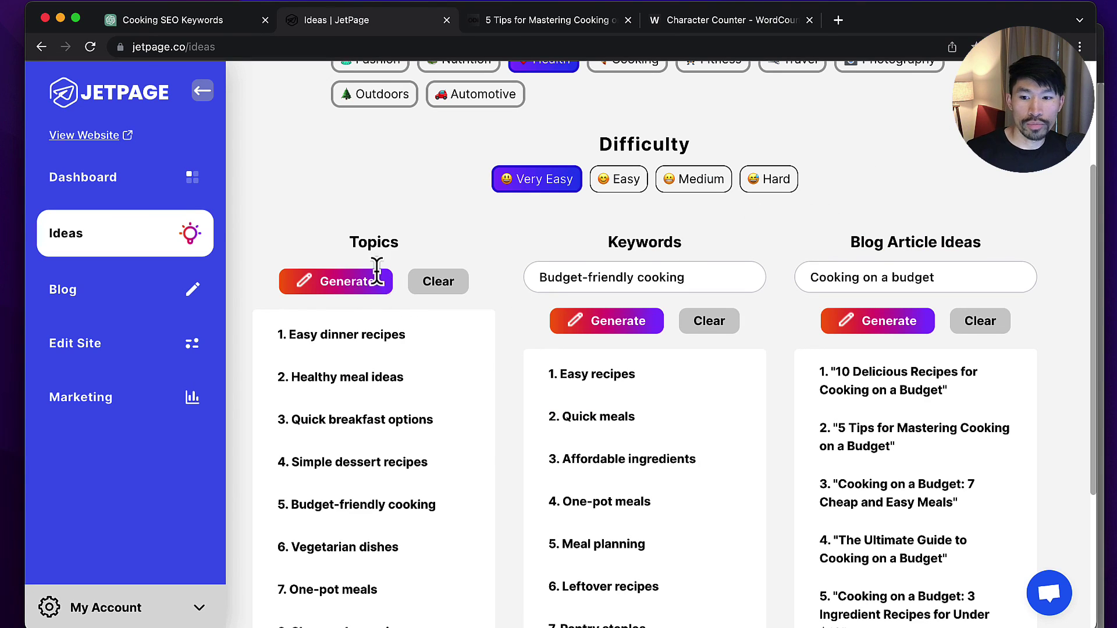
{"action": "scroll", "coordinate": [413, 279], "scroll_direction": "up", "scroll_amount": 3}
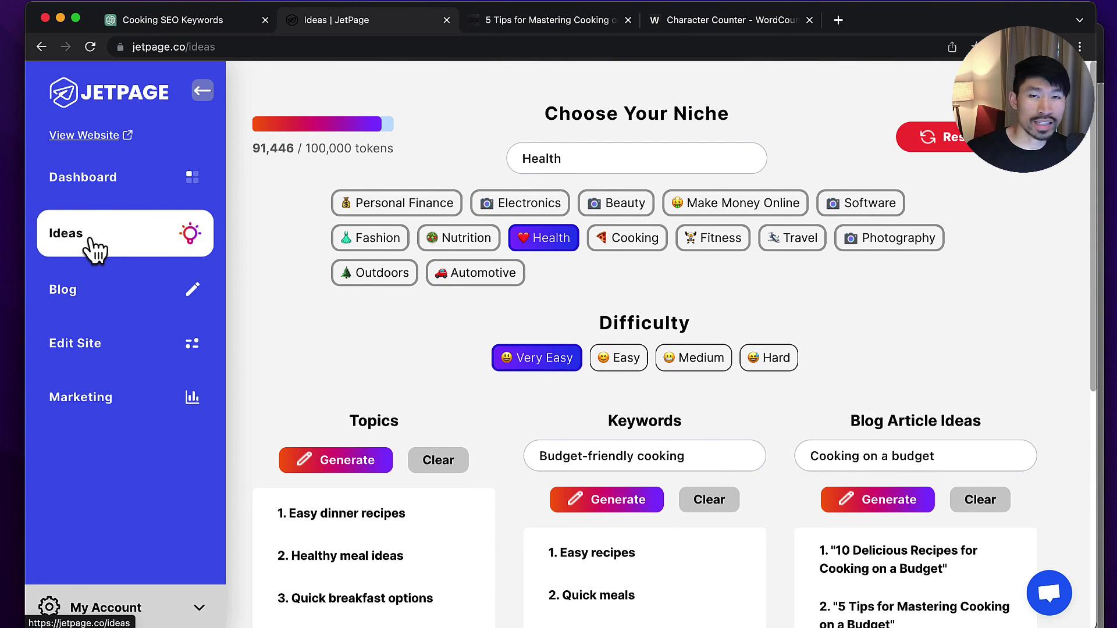
{"action": "scroll", "coordinate": [589, 329], "scroll_direction": "down", "scroll_amount": 1}
{"action": "scroll", "coordinate": [420, 369], "scroll_direction": "down", "scroll_amount": 1}
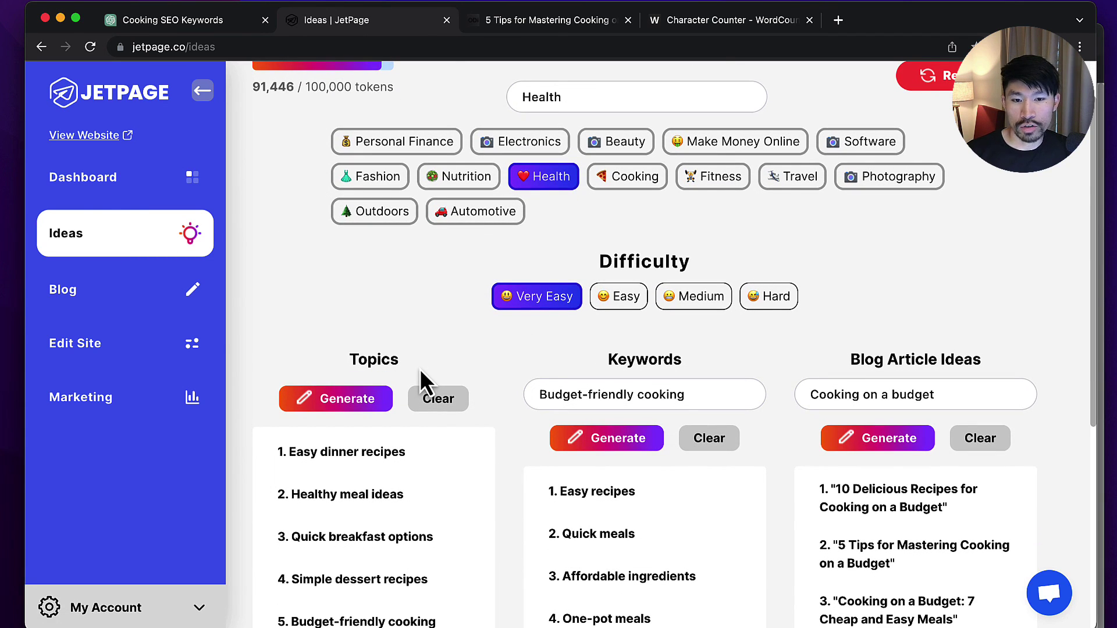
{"action": "scroll", "coordinate": [421, 369], "scroll_direction": "up", "scroll_amount": 2}
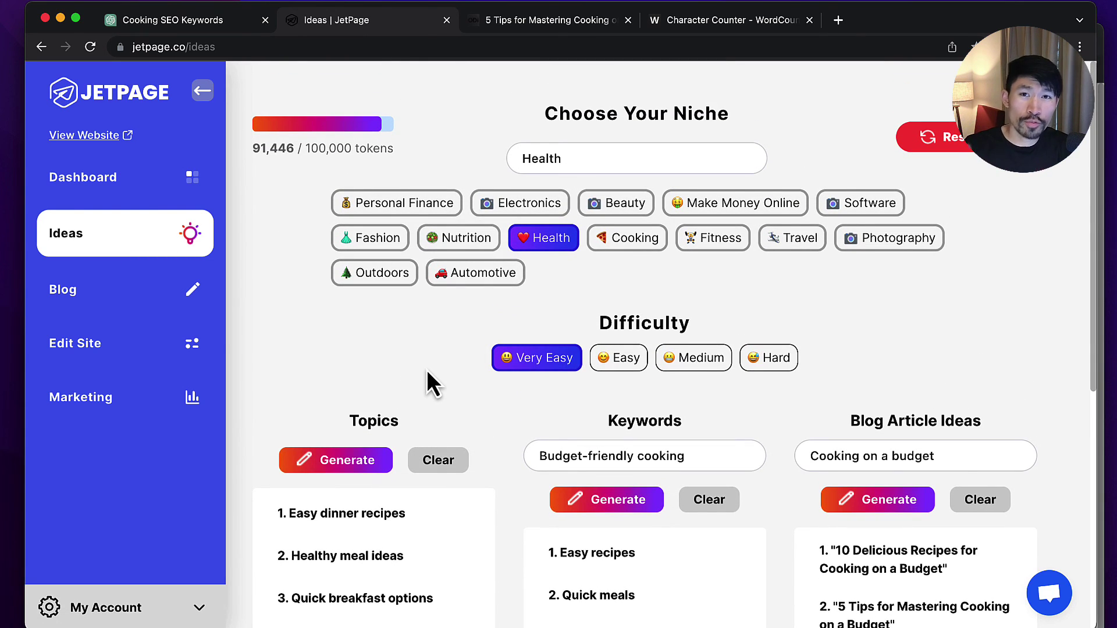